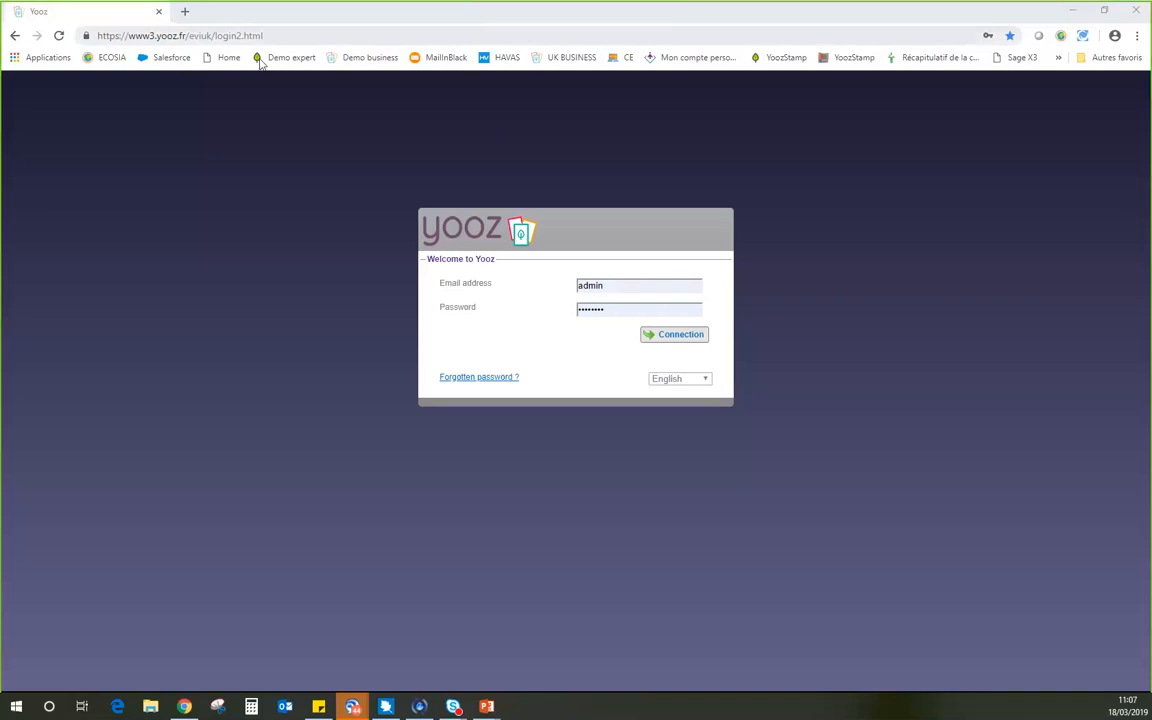
Check the site identifier in the web address and log in with the pre-filled credentials.
{"action": "left_click", "coordinate": [153, 35]}
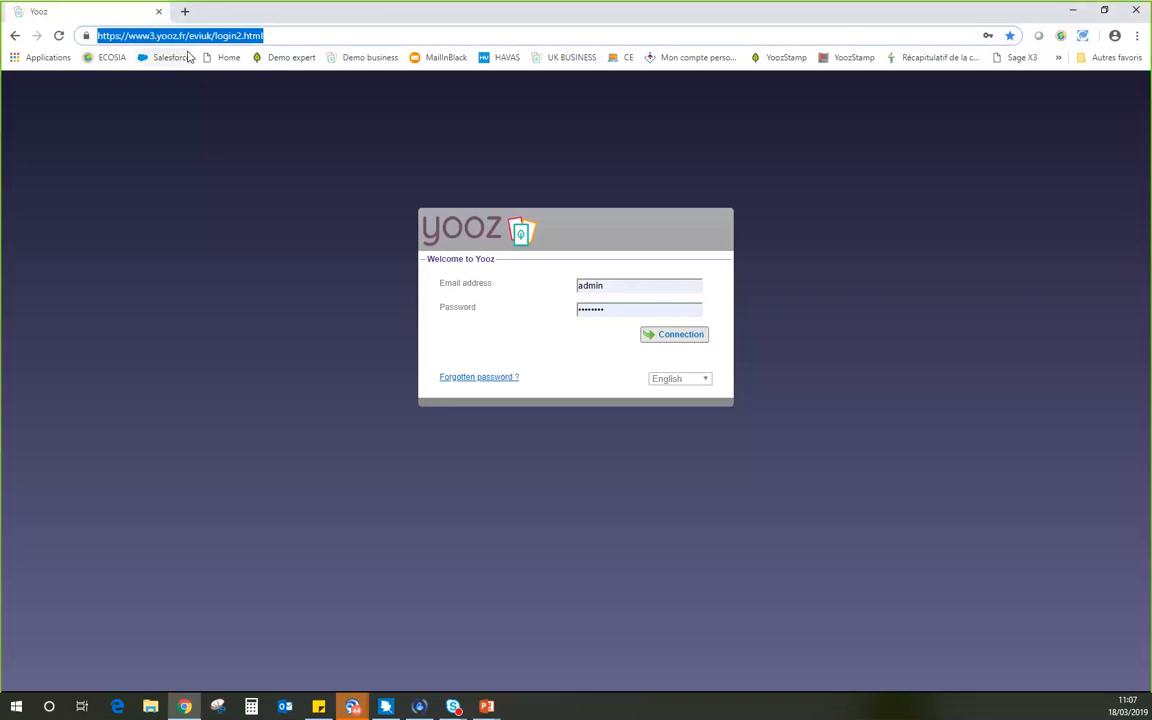
{"action": "double_click", "coordinate": [200, 36]}
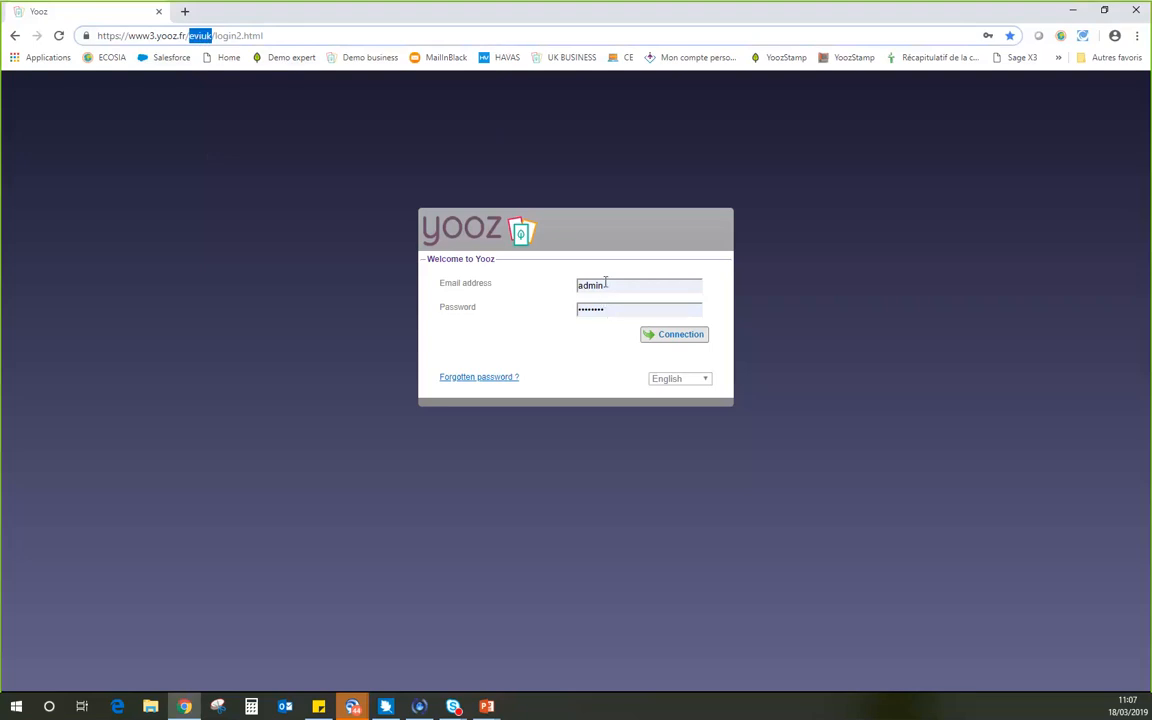
{"action": "left_click", "coordinate": [661, 338]}
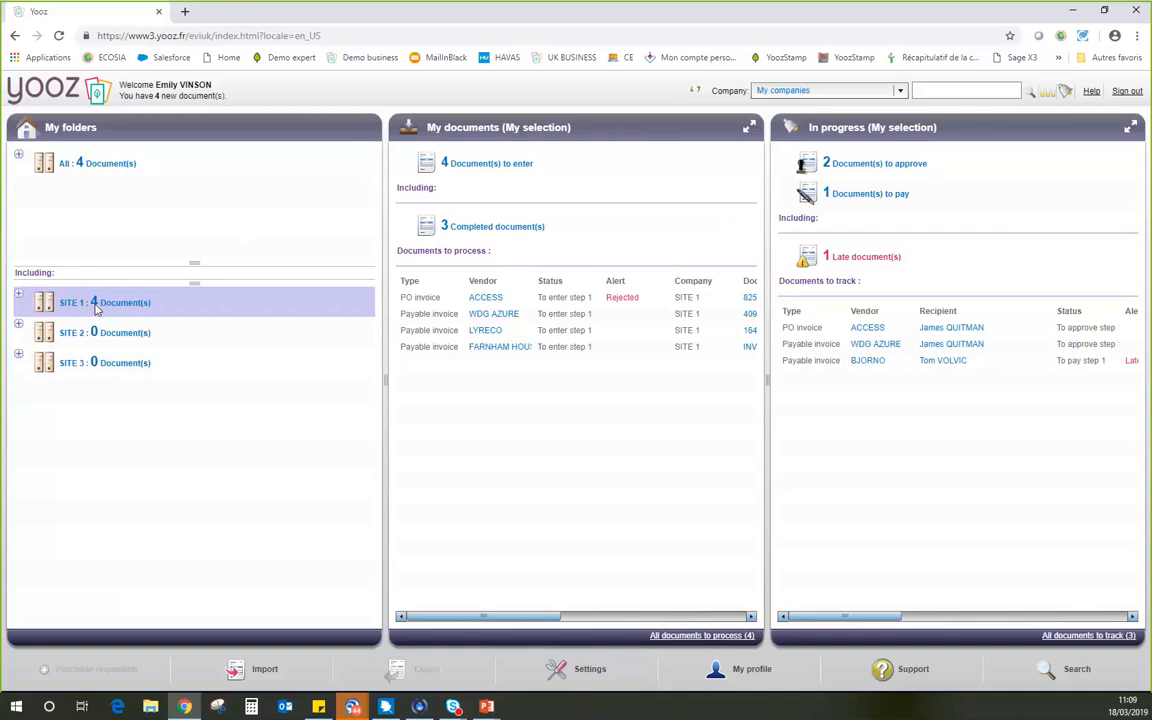
Widen the My documents pane and limit the dashboard to the company SITE 1.
{"action": "left_click_drag", "start_coordinate": [385, 382], "coordinate": [349, 382]}
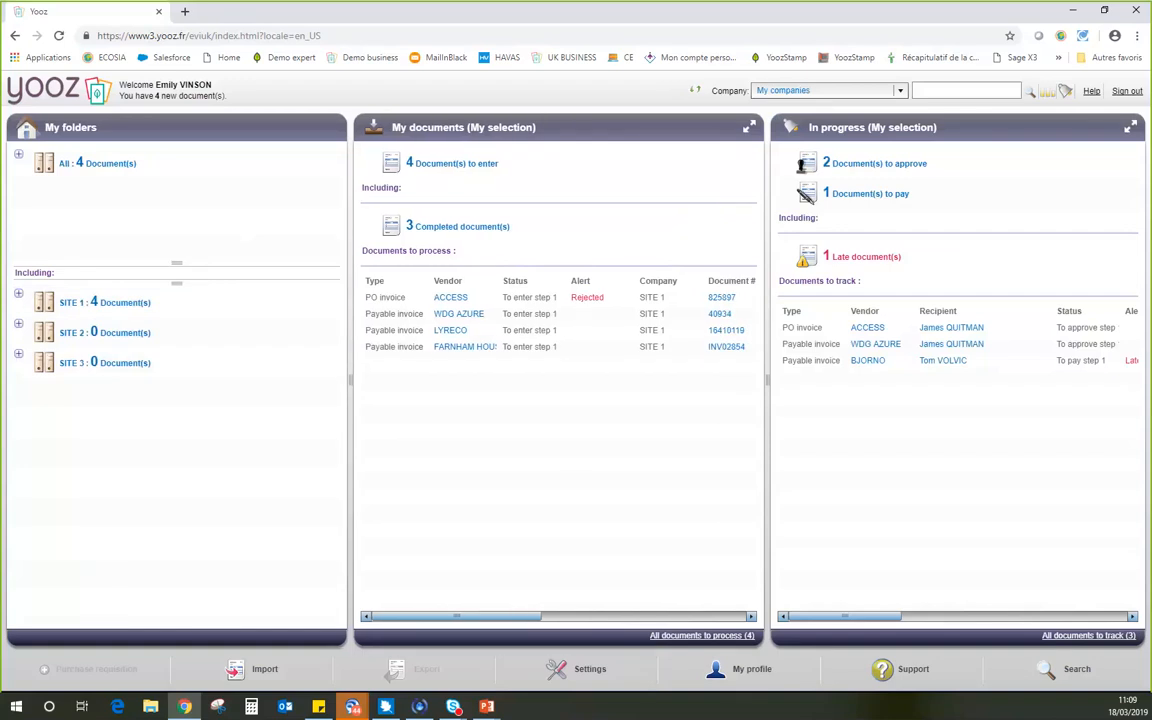
{"action": "left_click_drag", "start_coordinate": [778, 379], "coordinate": [789, 379]}
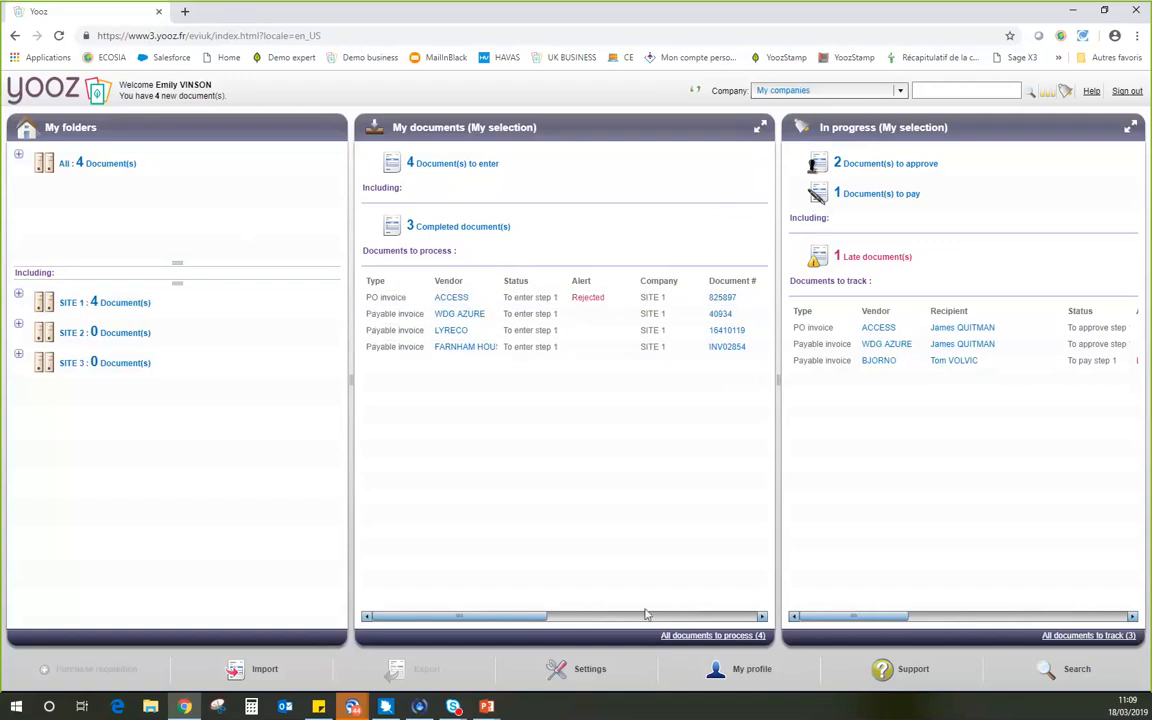
{"action": "left_click_drag", "start_coordinate": [524, 619], "coordinate": [391, 610]}
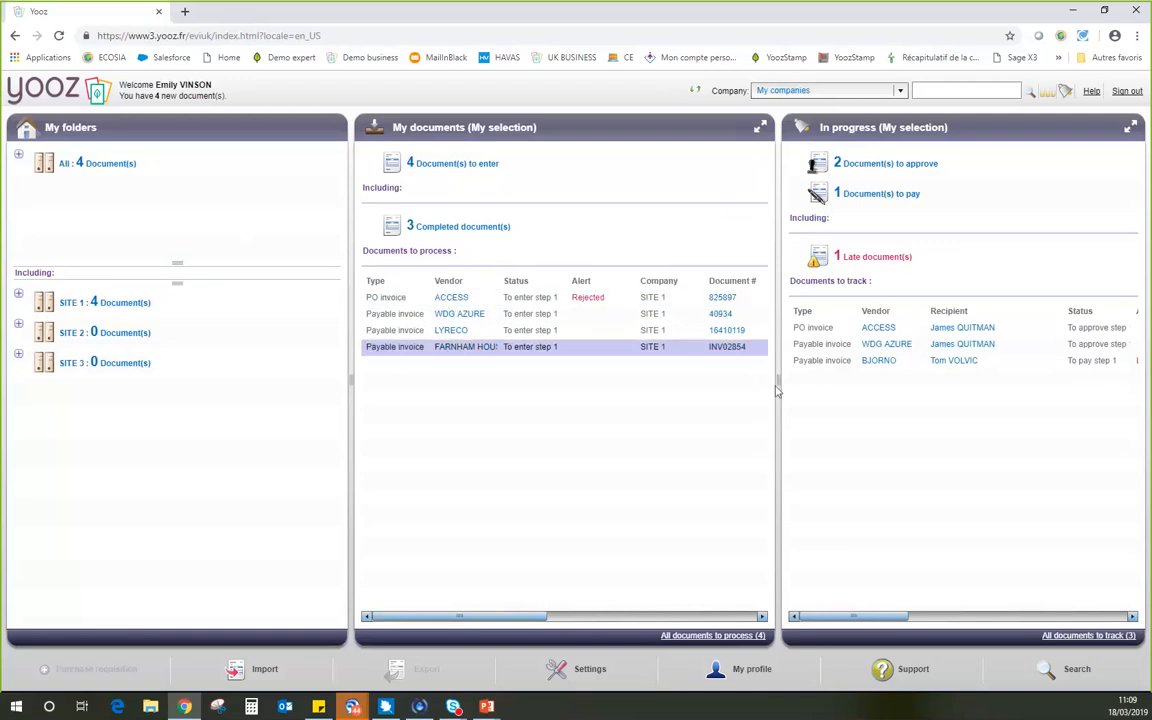
{"action": "left_click_drag", "start_coordinate": [779, 381], "coordinate": [856, 381]}
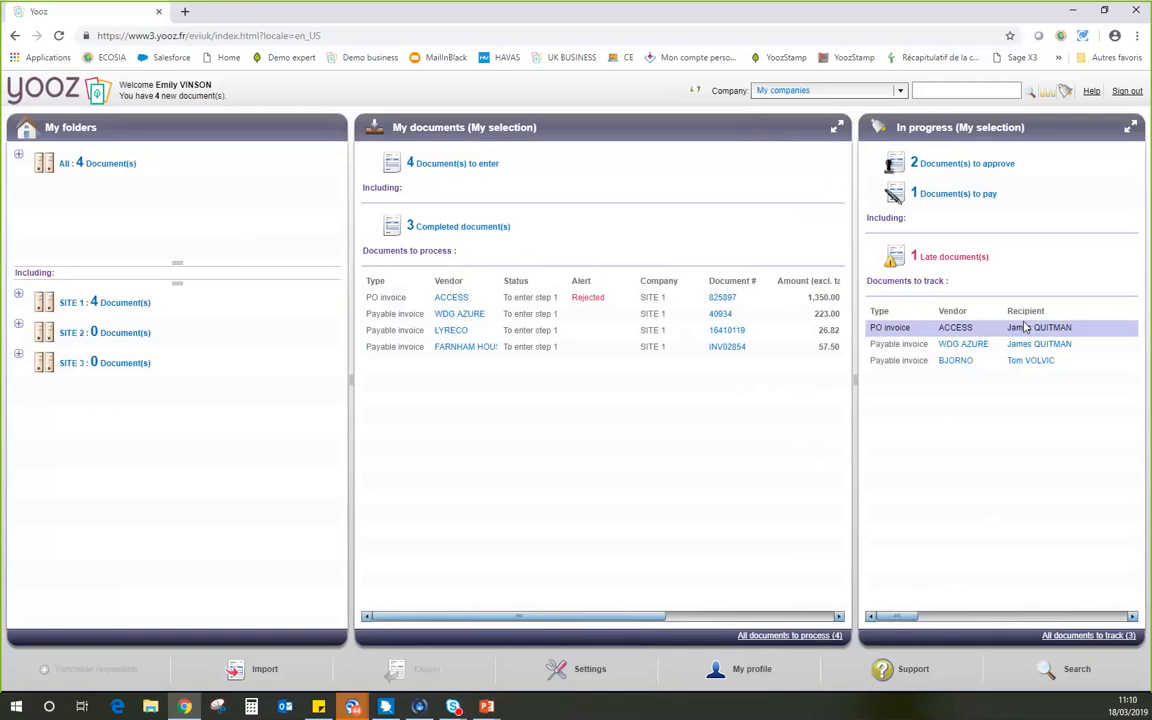
{"action": "left_click", "coordinate": [780, 91]}
{"action": "left_click", "coordinate": [776, 127]}
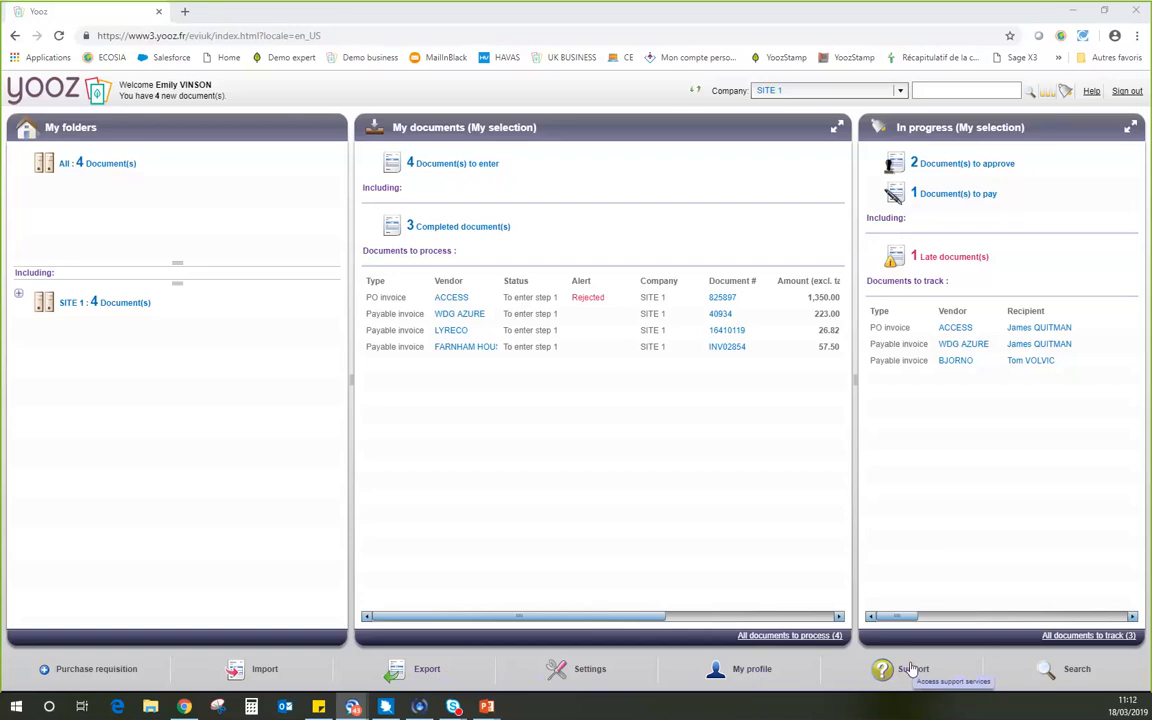
Look over the advanced search criteria, return to the dashboard, and view the saved searches under the SITE 1 folder.
{"action": "left_click", "coordinate": [1067, 671]}
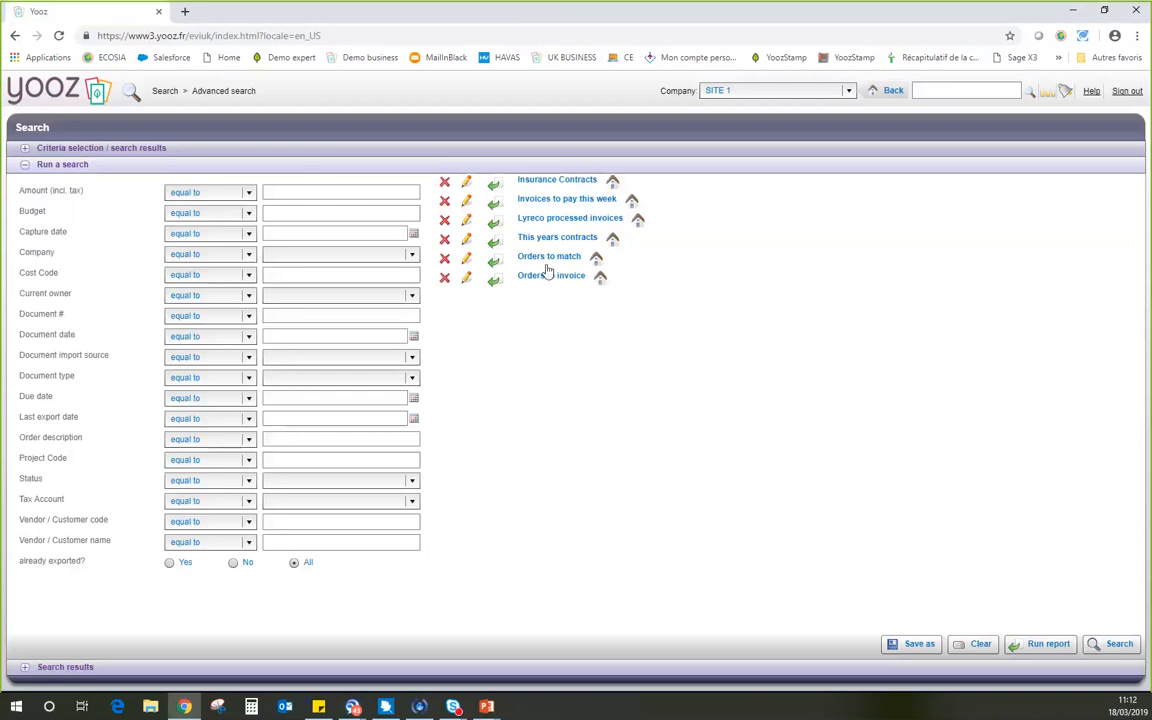
{"action": "left_click", "coordinate": [890, 90]}
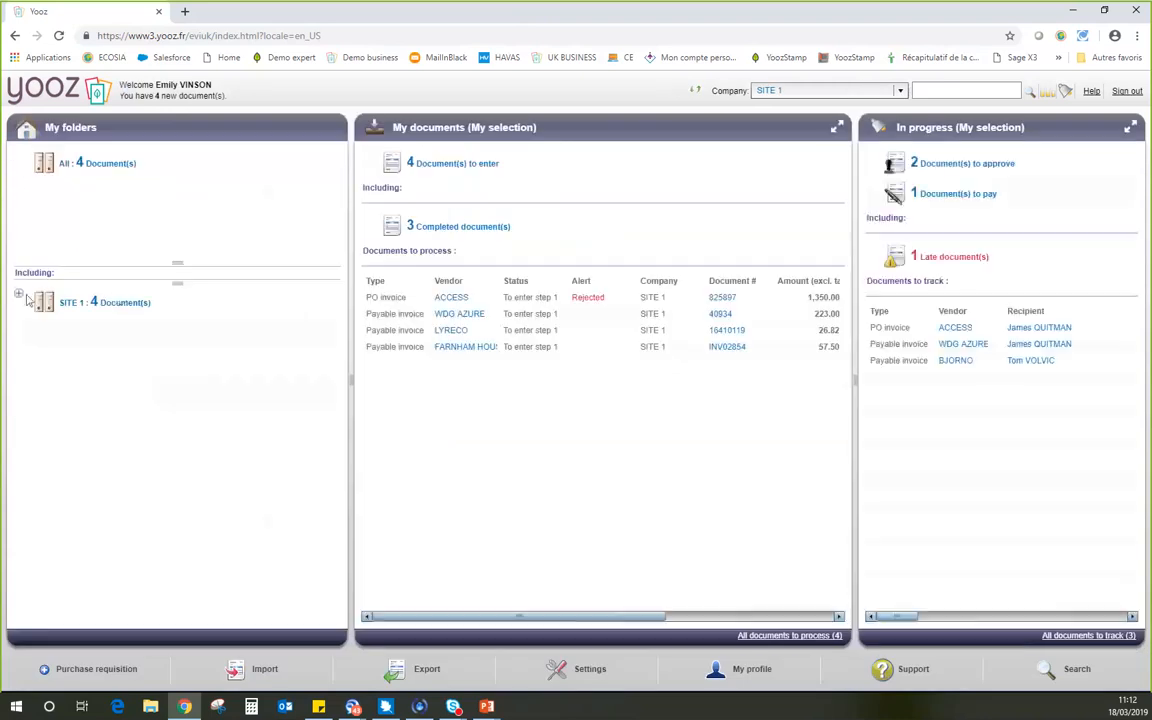
{"action": "left_click", "coordinate": [116, 300]}
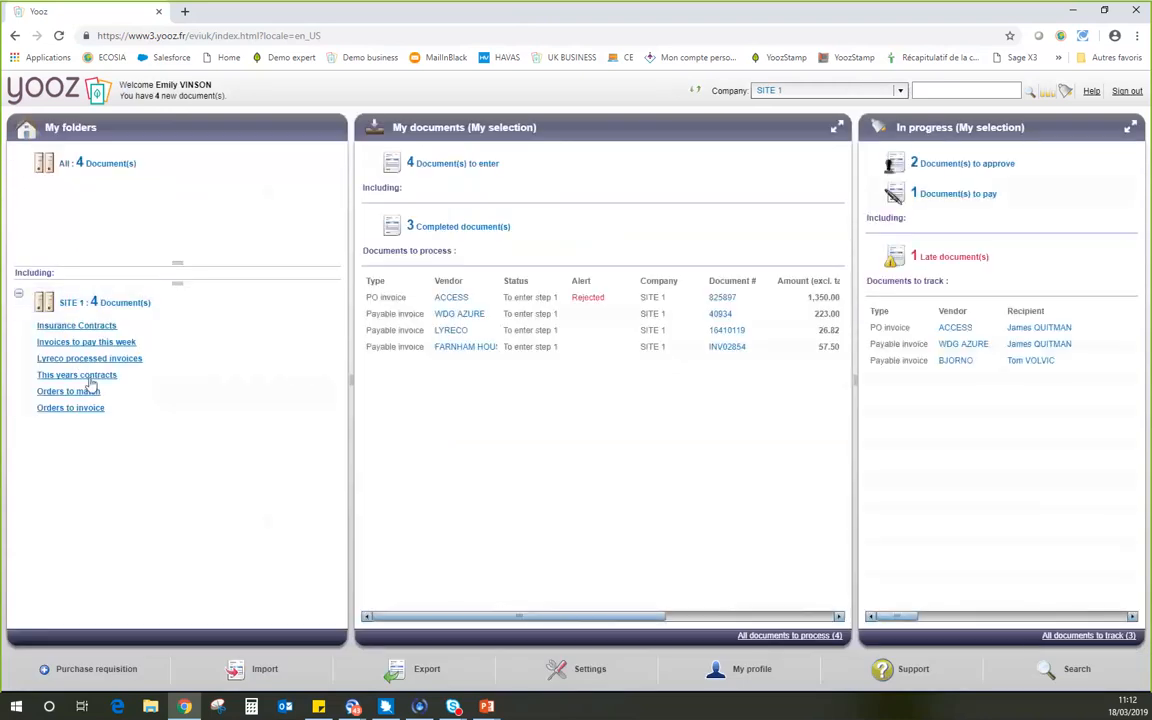
{"action": "left_click", "coordinate": [19, 294]}
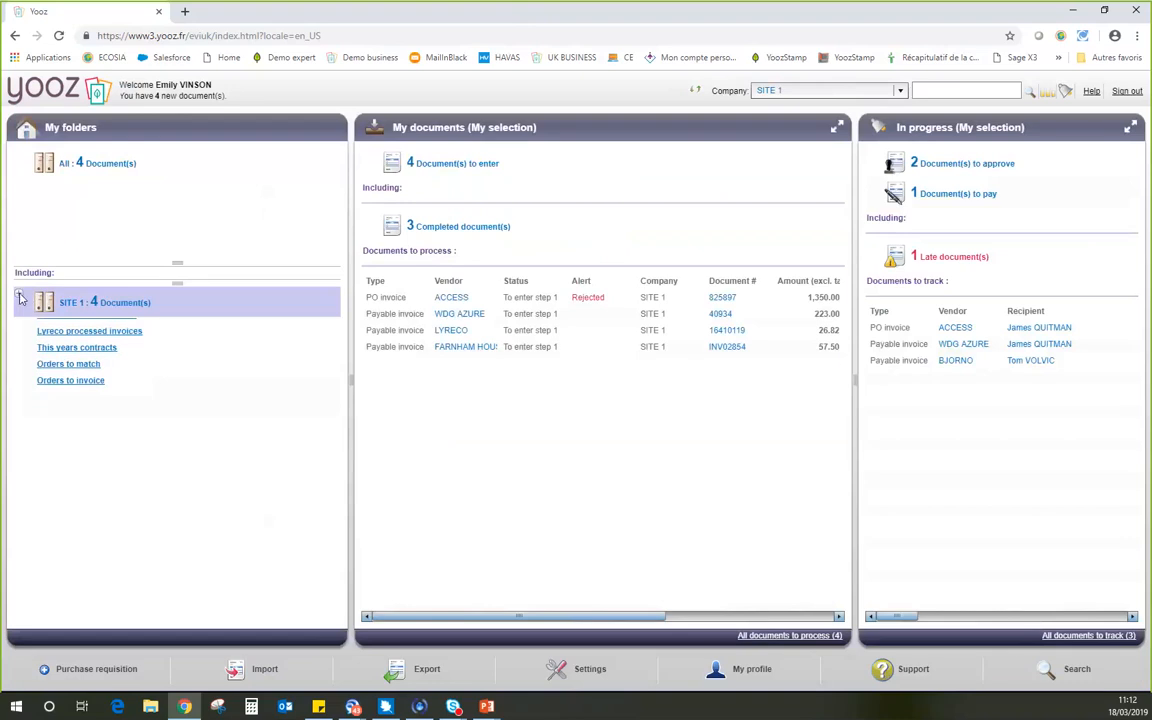
{"action": "left_click", "coordinate": [946, 90]}
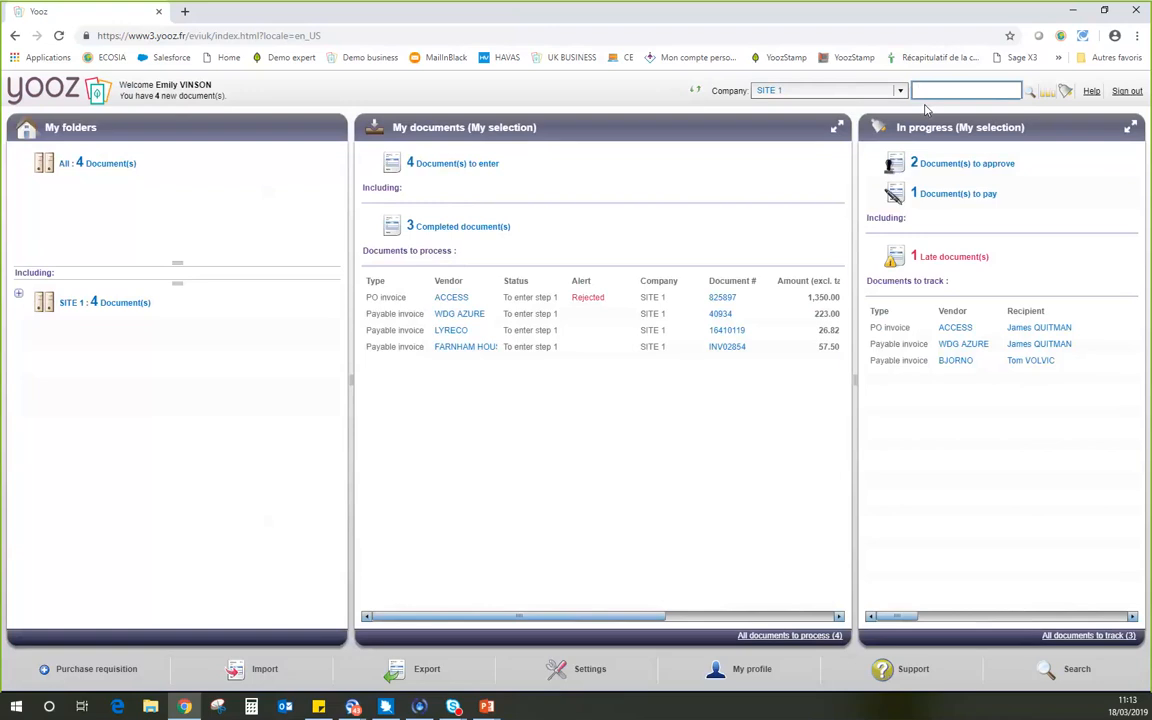
{"action": "type", "text": "dell"}
{"action": "left_click_drag", "start_coordinate": [948, 90], "coordinate": [830, 80]}
{"action": "key", "text": "BackSpace"}
{"action": "left_click", "coordinate": [476, 298]}
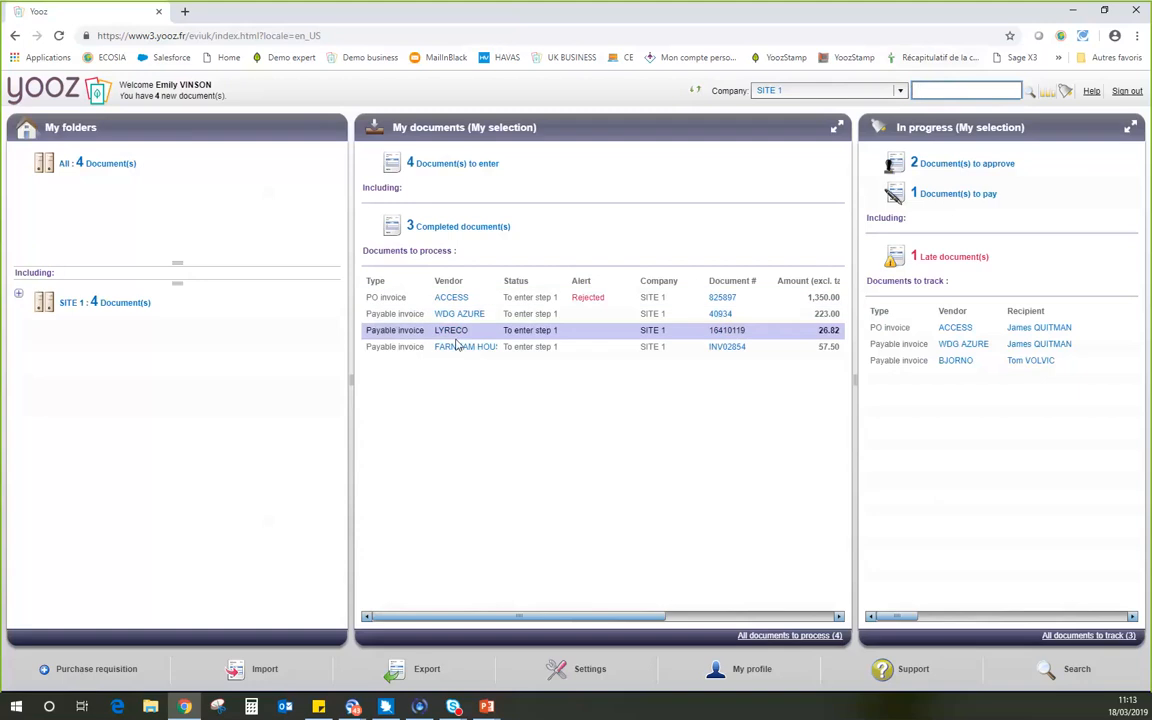
Review the company and document type options for importing documents, and return to the dashboard without importing.
{"action": "left_click", "coordinate": [262, 670]}
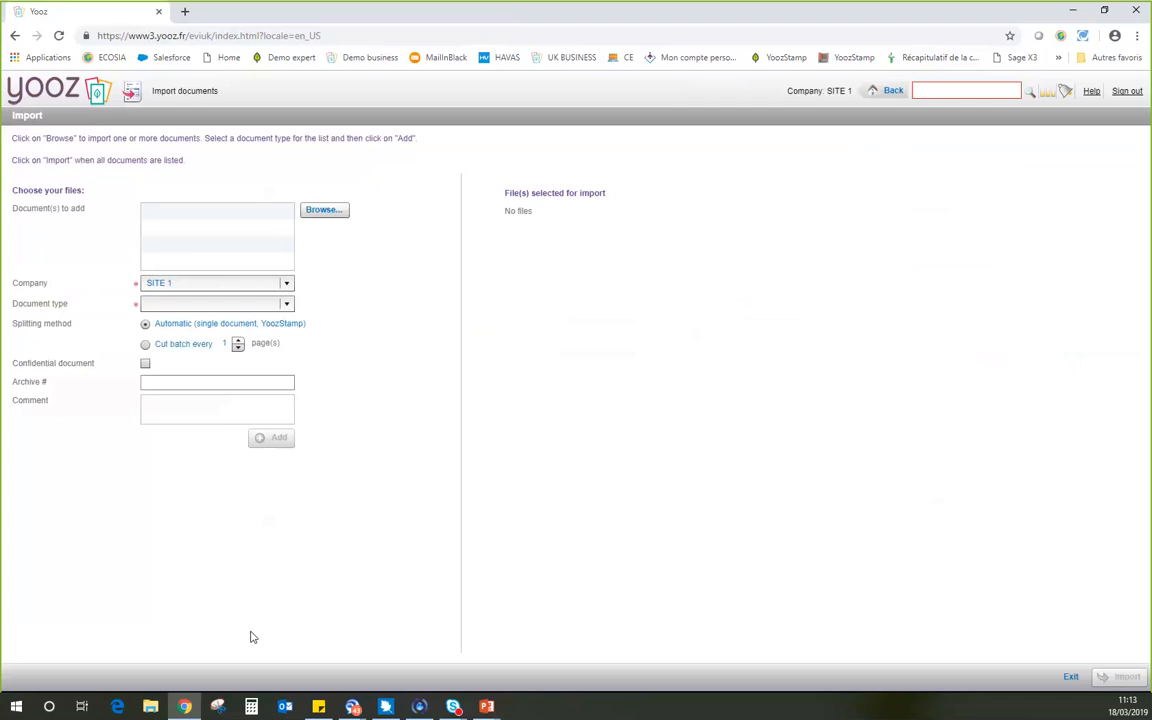
{"action": "left_click", "coordinate": [340, 215]}
{"action": "left_click", "coordinate": [162, 284]}
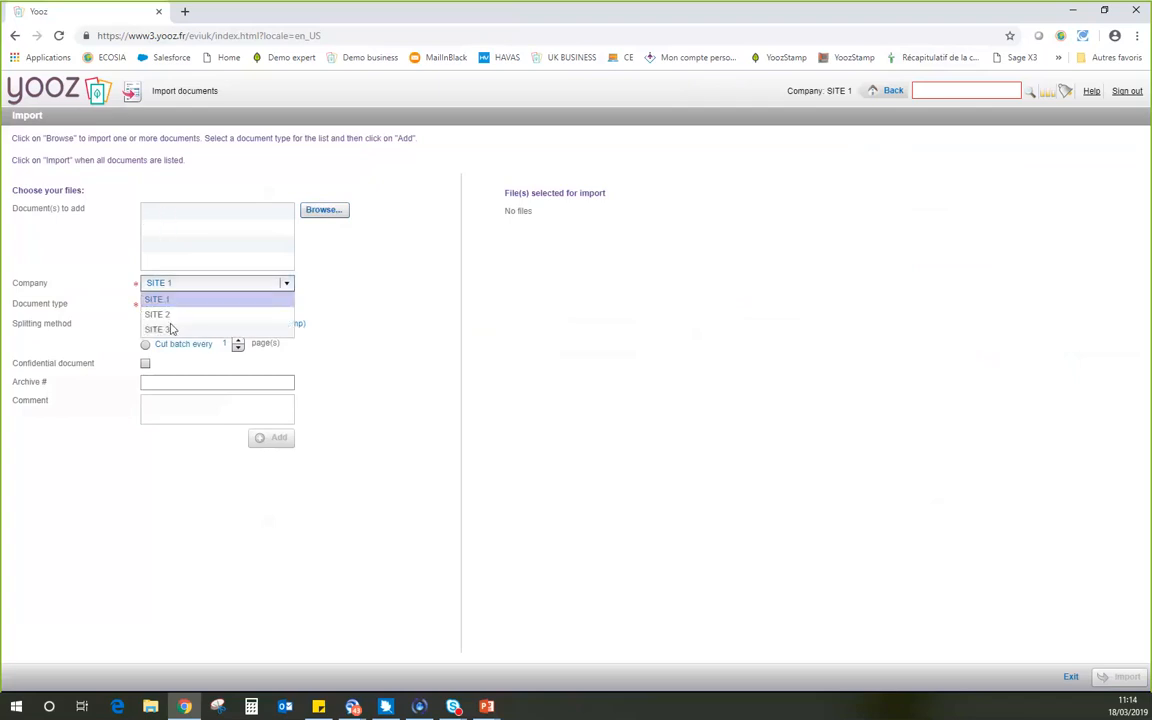
{"action": "left_click", "coordinate": [112, 283]}
{"action": "left_click", "coordinate": [150, 306]}
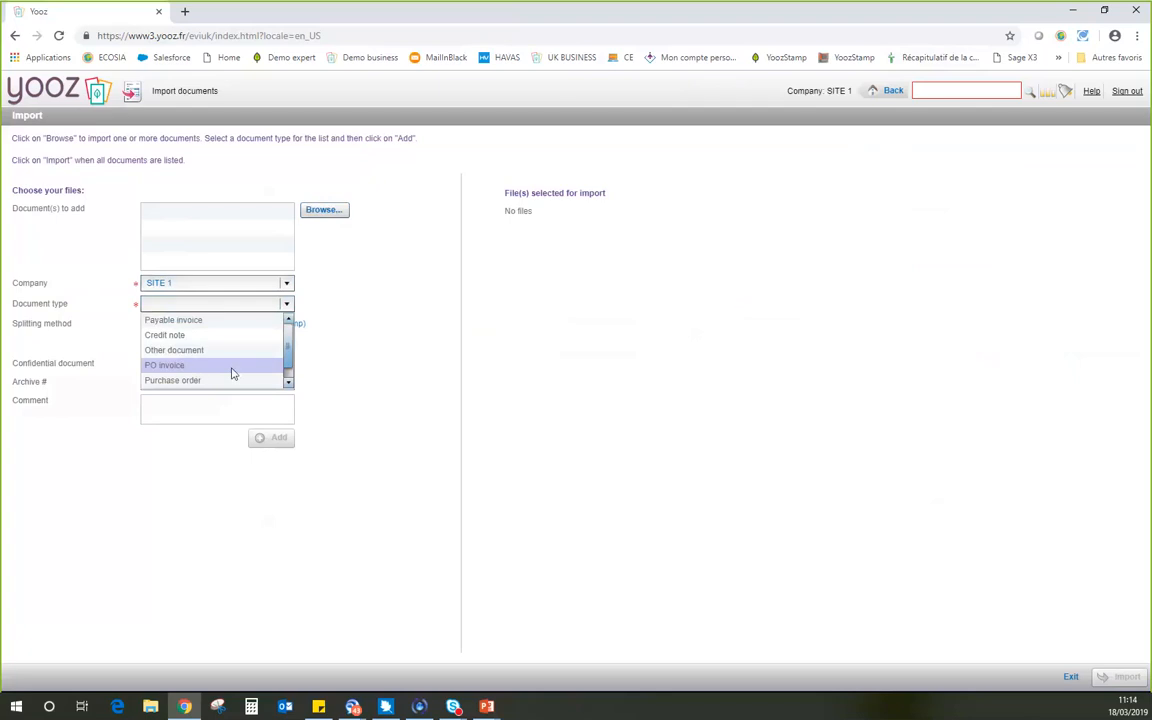
{"action": "left_click", "coordinate": [284, 379]}
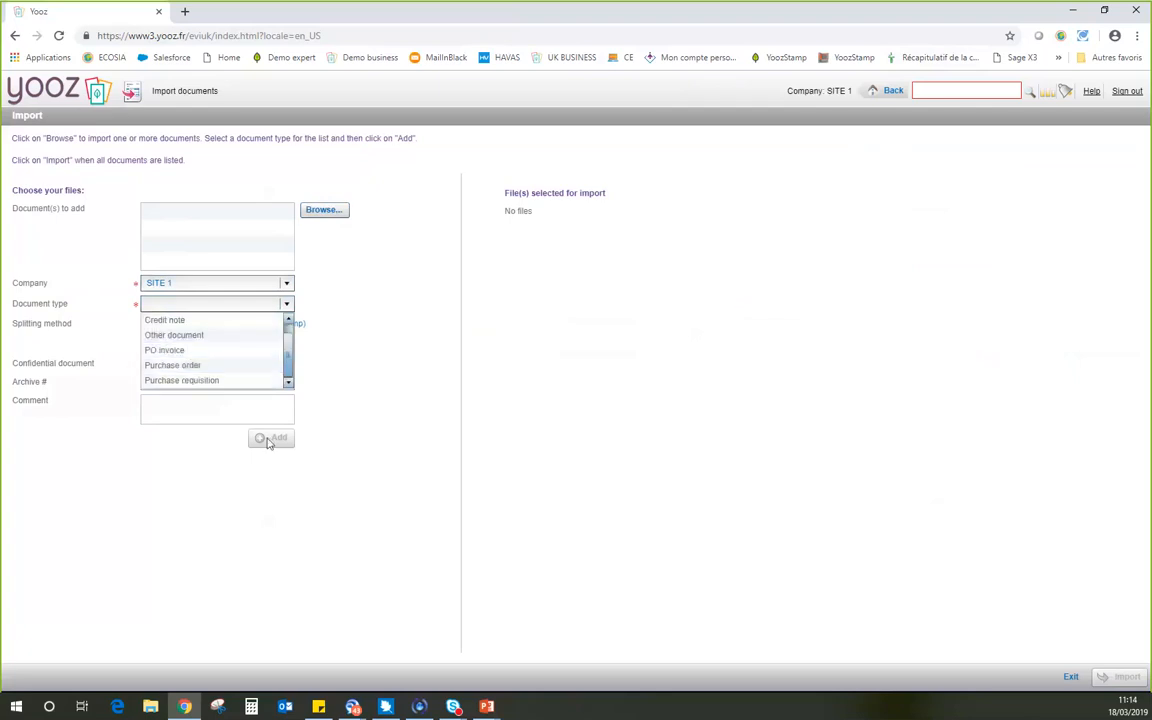
{"action": "left_click", "coordinate": [872, 95]}
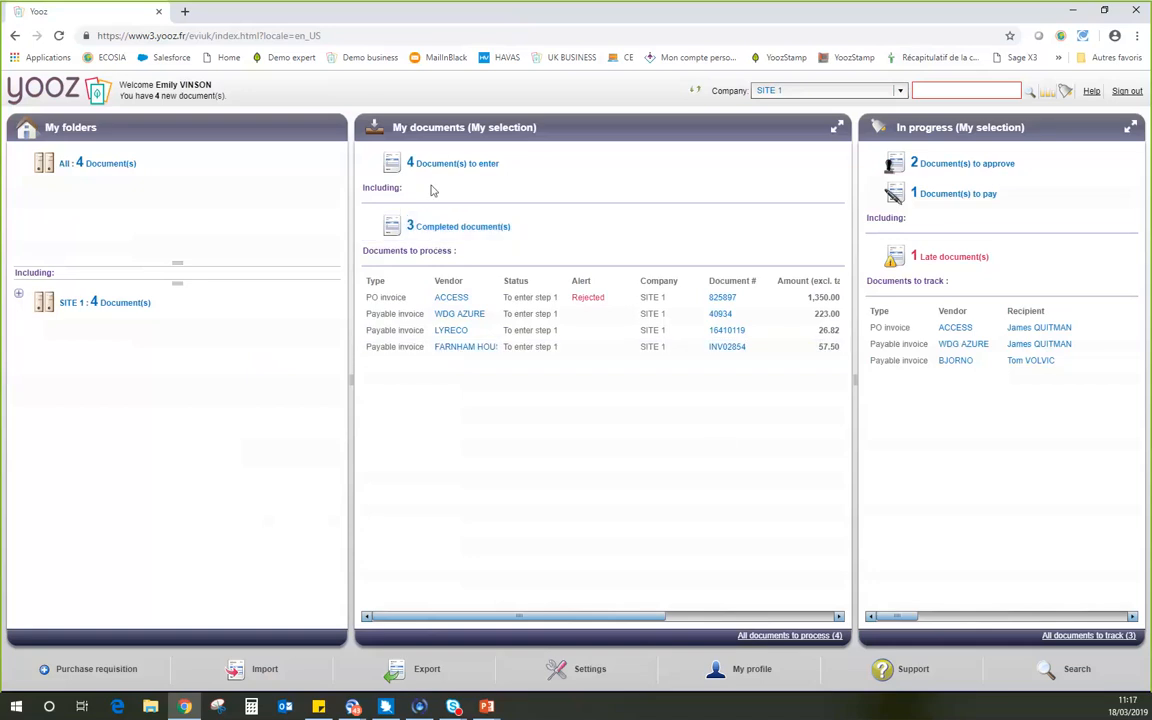
Open the FARNHAM HOUSE payable invoice from the documents to process and enlarge its document preview.
{"action": "left_click", "coordinate": [444, 347]}
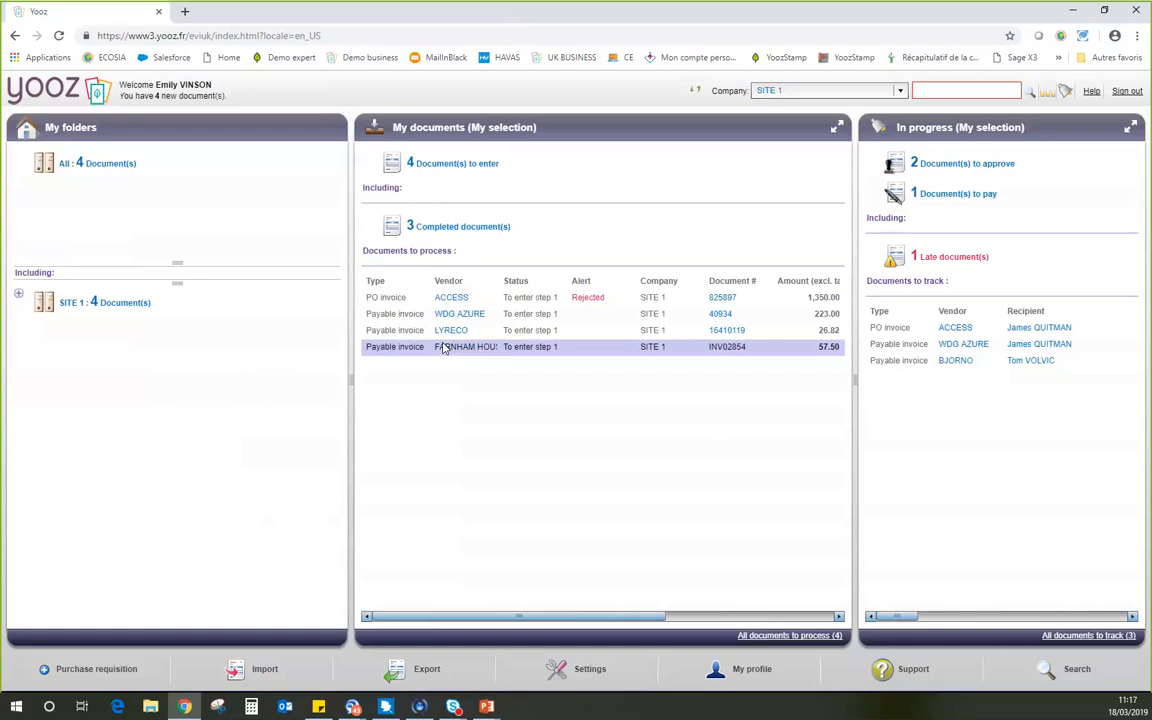
{"action": "double_click", "coordinate": [444, 347]}
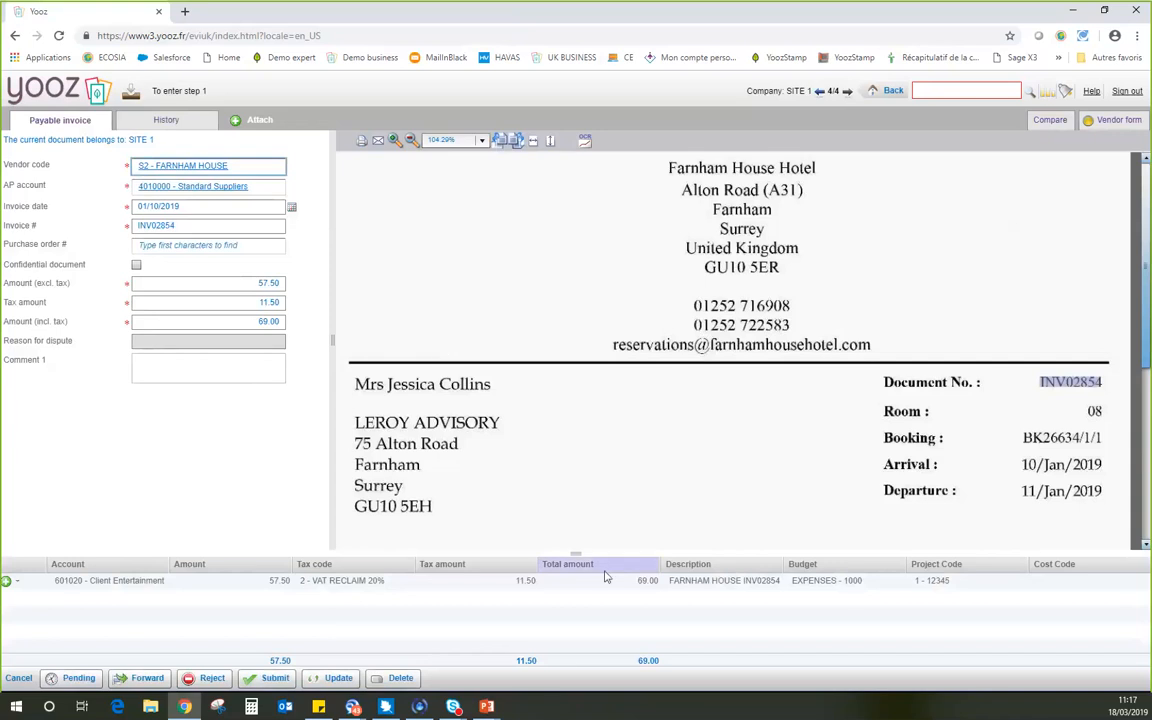
{"action": "left_click_drag", "start_coordinate": [579, 588], "coordinate": [578, 594]}
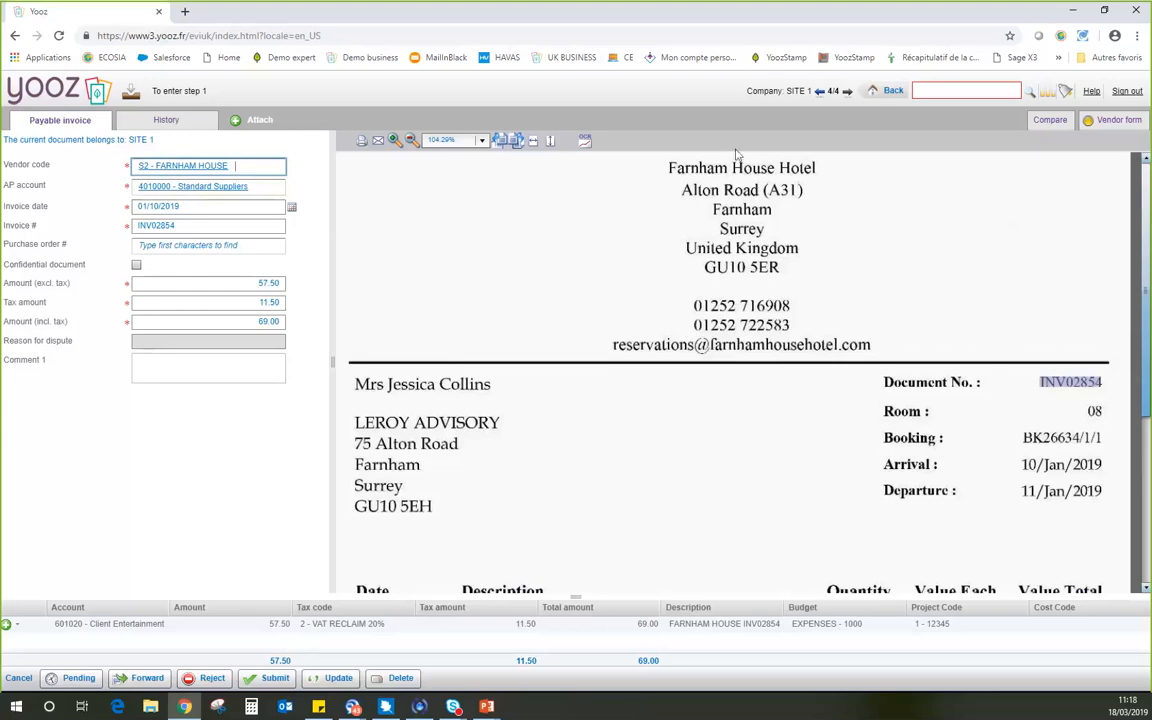
{"action": "scroll", "coordinate": [745, 379], "scroll_direction": "down", "scroll_amount": 1}
{"action": "scroll", "coordinate": [730, 376], "scroll_direction": "down", "scroll_amount": 3}
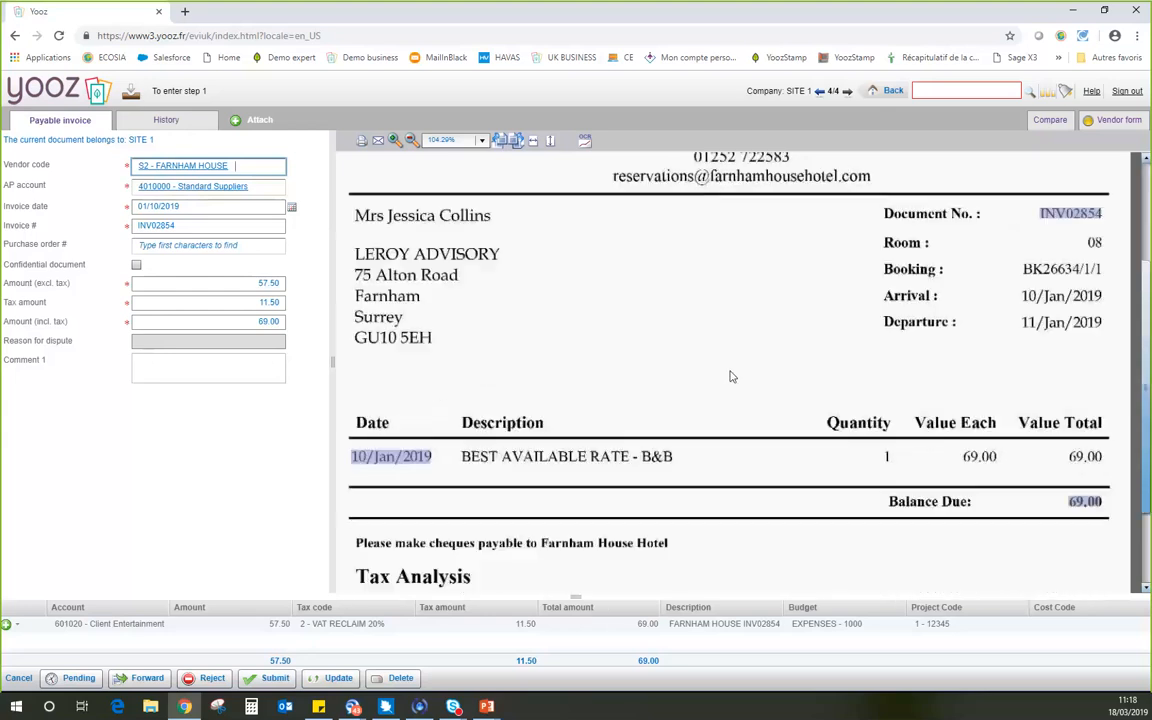
{"action": "scroll", "coordinate": [727, 376], "scroll_direction": "up", "scroll_amount": 2}
{"action": "scroll", "coordinate": [724, 377], "scroll_direction": "up", "scroll_amount": 3}
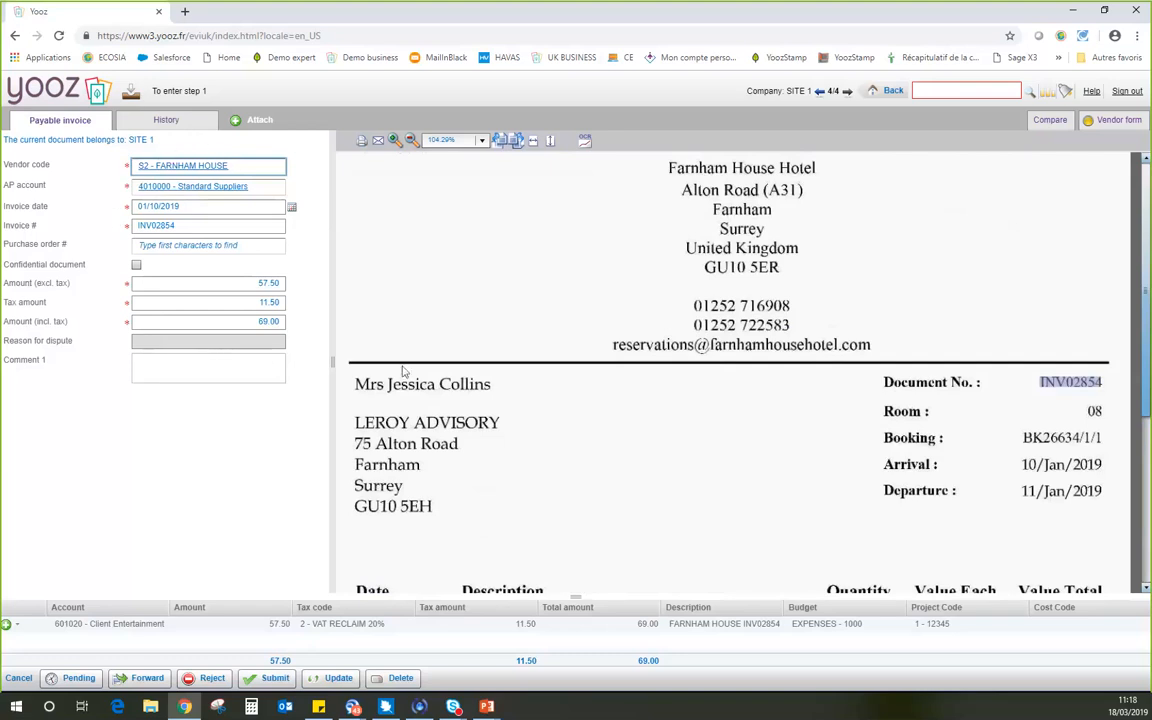
{"action": "left_click_drag", "start_coordinate": [576, 597], "coordinate": [576, 593]}
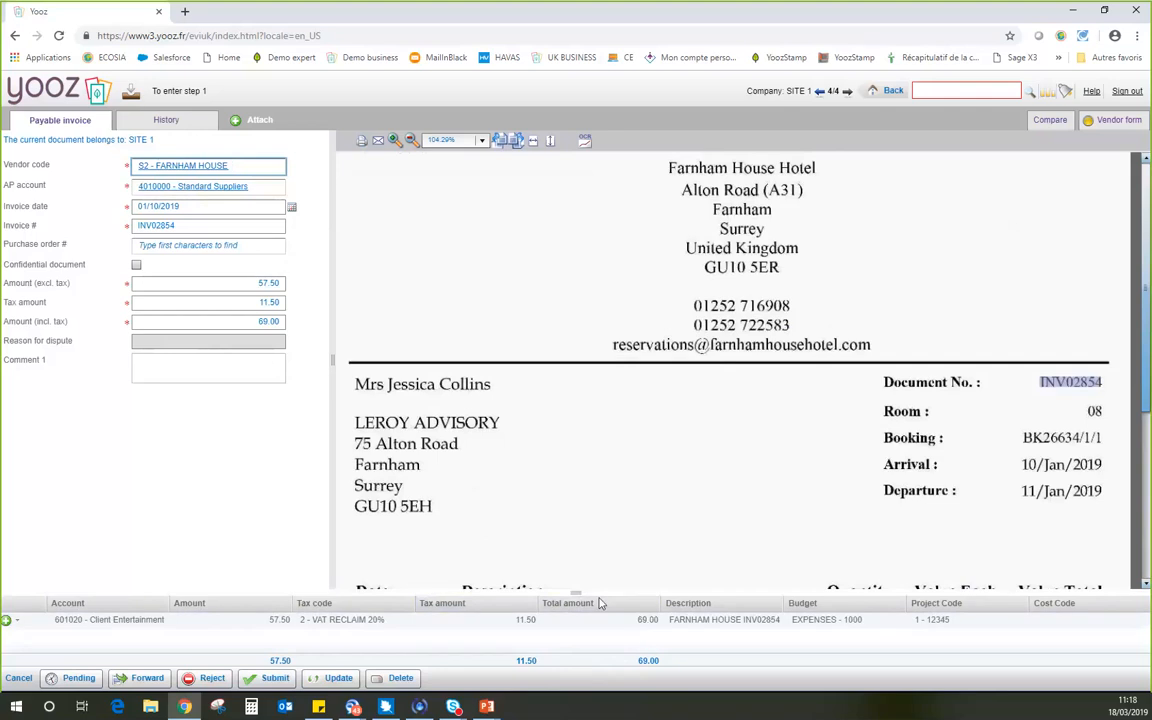
{"action": "left_click_drag", "start_coordinate": [576, 593], "coordinate": [576, 607]}
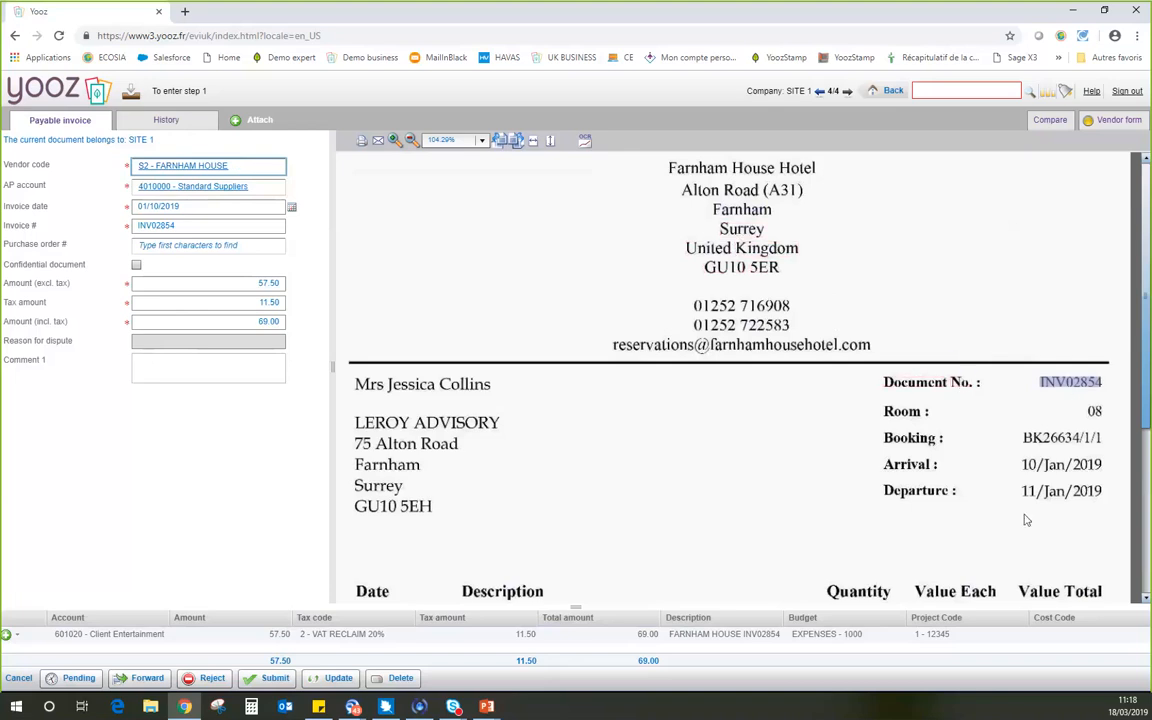
Compare the highlighted document number, date and amounts on the scanned invoice with the captured invoice fields.
{"action": "scroll", "coordinate": [1023, 517], "scroll_direction": "down", "scroll_amount": 1}
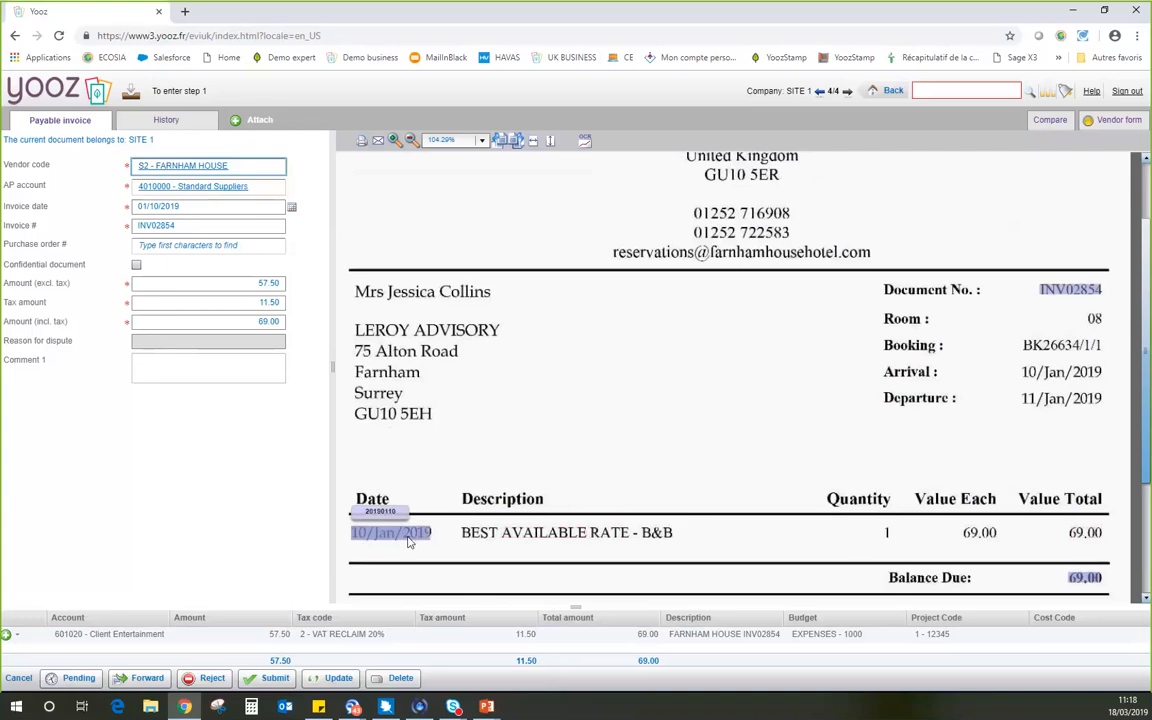
{"action": "scroll", "coordinate": [525, 350], "scroll_direction": "up", "scroll_amount": 1}
{"action": "scroll", "coordinate": [527, 351], "scroll_direction": "up", "scroll_amount": 1}
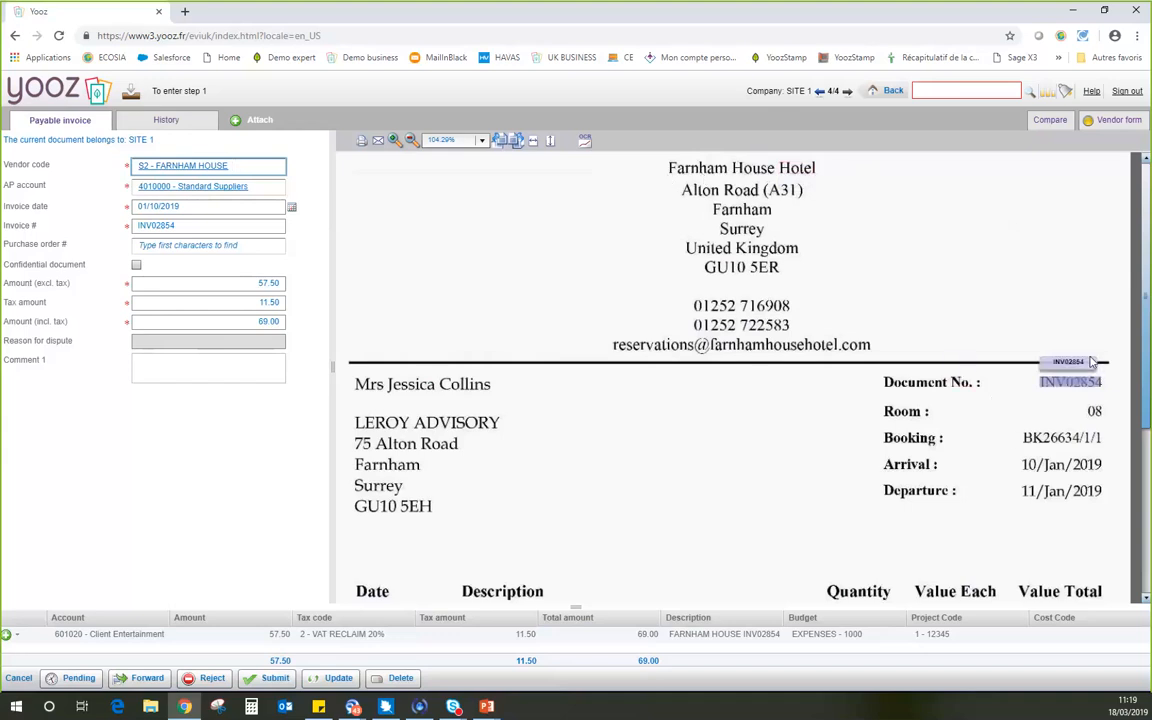
{"action": "scroll", "coordinate": [1148, 452], "scroll_direction": "down", "scroll_amount": 2}
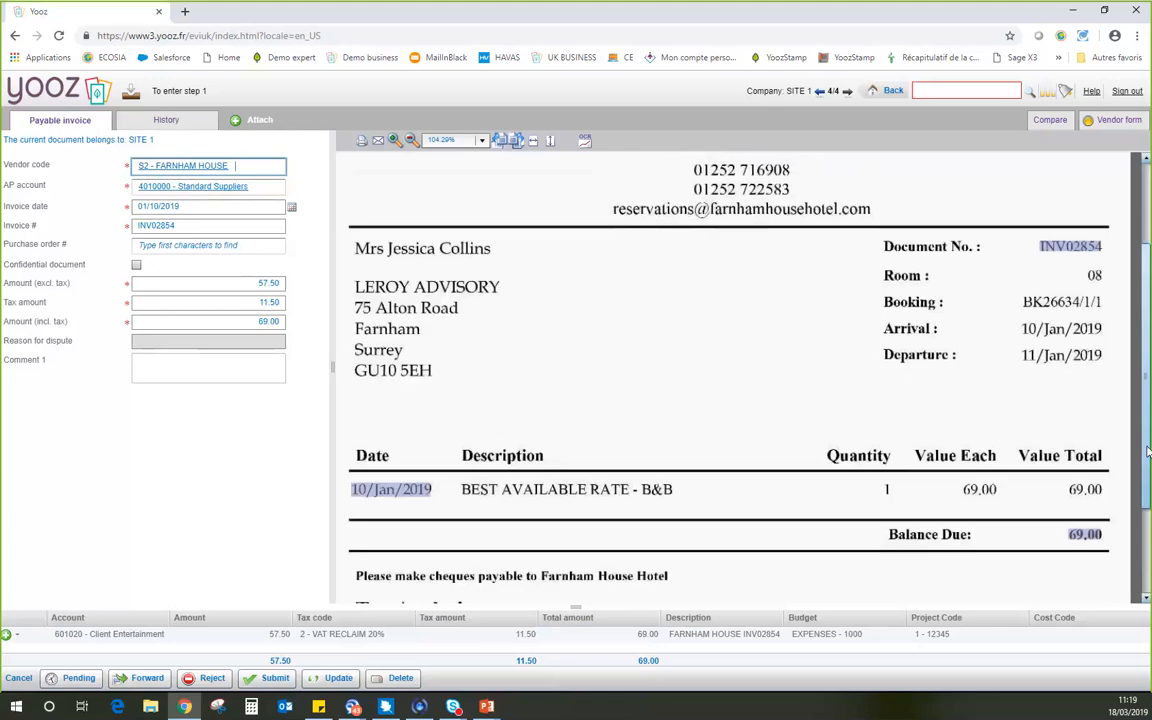
{"action": "scroll", "coordinate": [1148, 452], "scroll_direction": "down", "scroll_amount": 2}
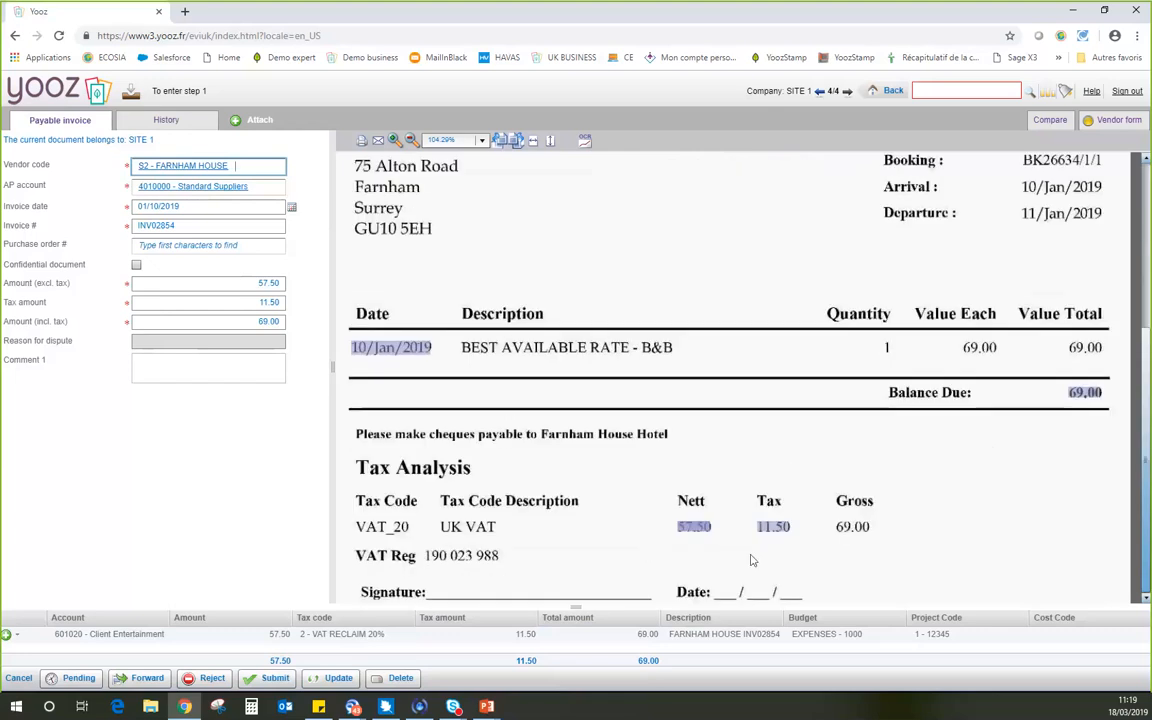
{"action": "scroll", "coordinate": [752, 561], "scroll_direction": "up", "scroll_amount": 4}
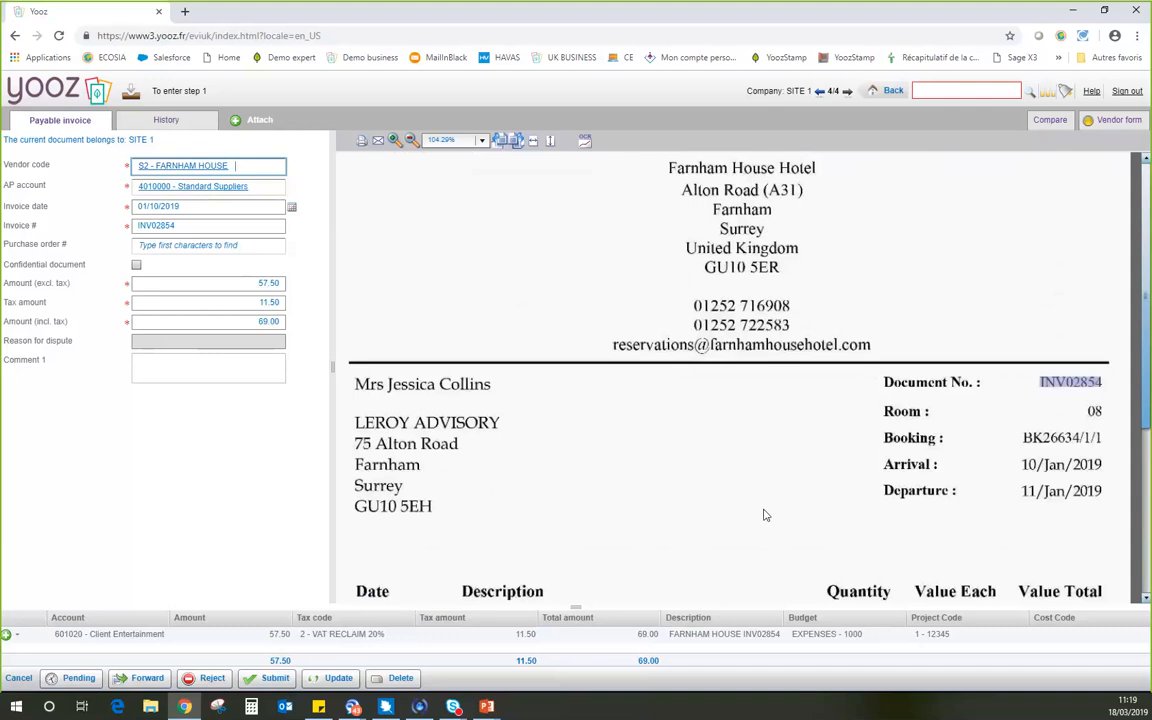
{"action": "left_click_drag", "start_coordinate": [1072, 383], "coordinate": [958, 388]}
{"action": "scroll", "coordinate": [958, 388], "scroll_direction": "down", "scroll_amount": 5}
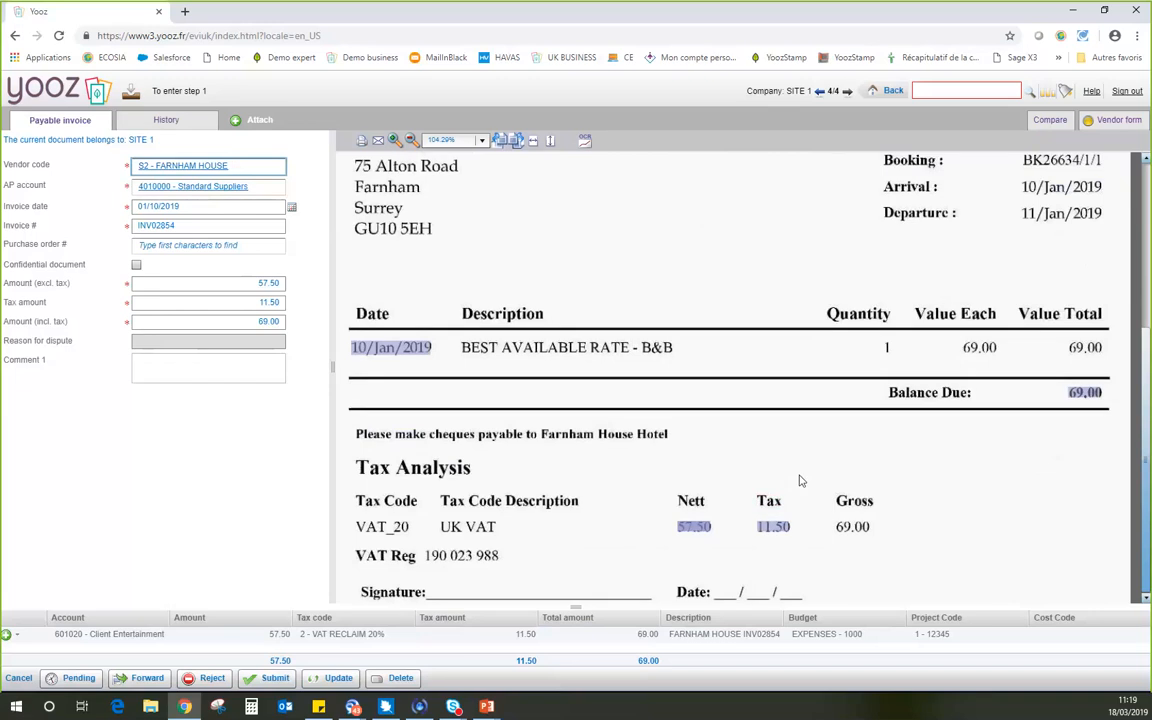
{"action": "scroll", "coordinate": [799, 481], "scroll_direction": "up", "scroll_amount": 5}
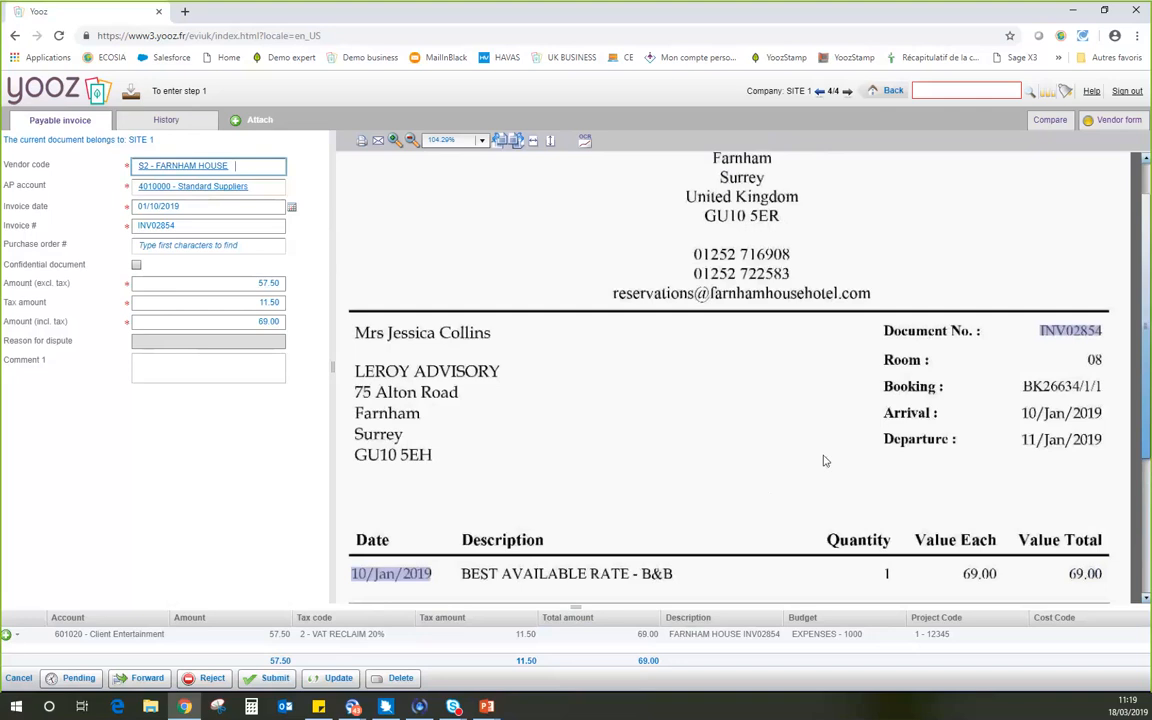
{"action": "scroll", "coordinate": [790, 445], "scroll_direction": "up", "scroll_amount": 1}
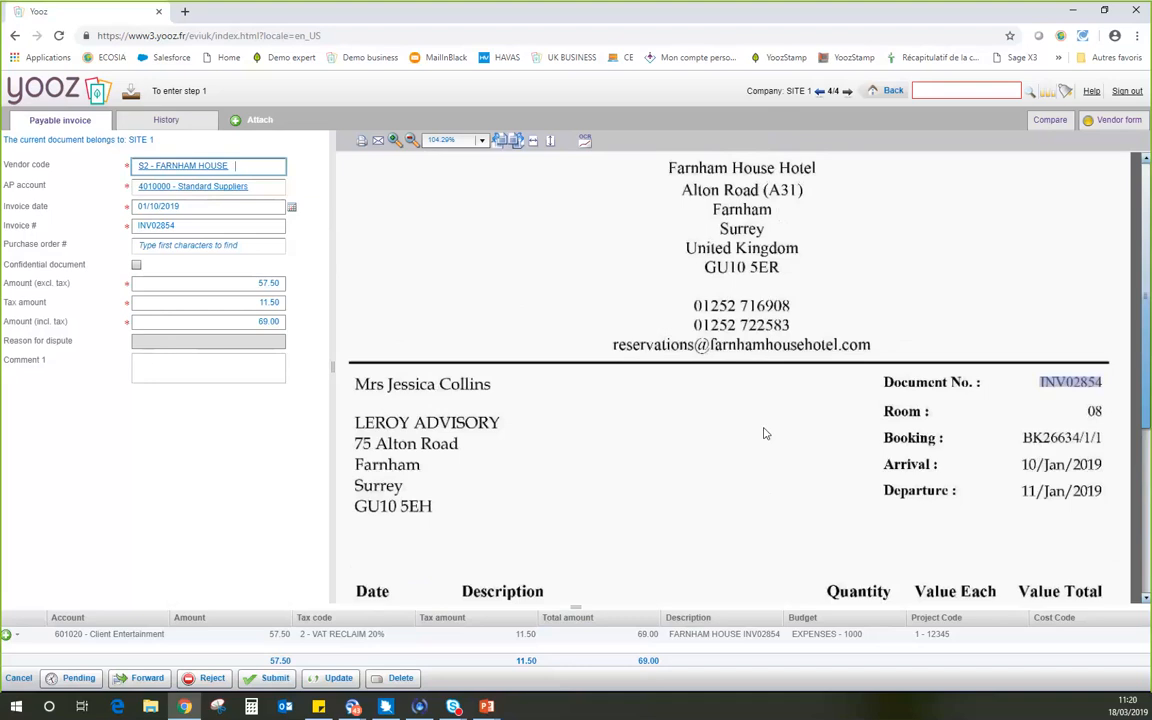
{"action": "left_click", "coordinate": [944, 89]}
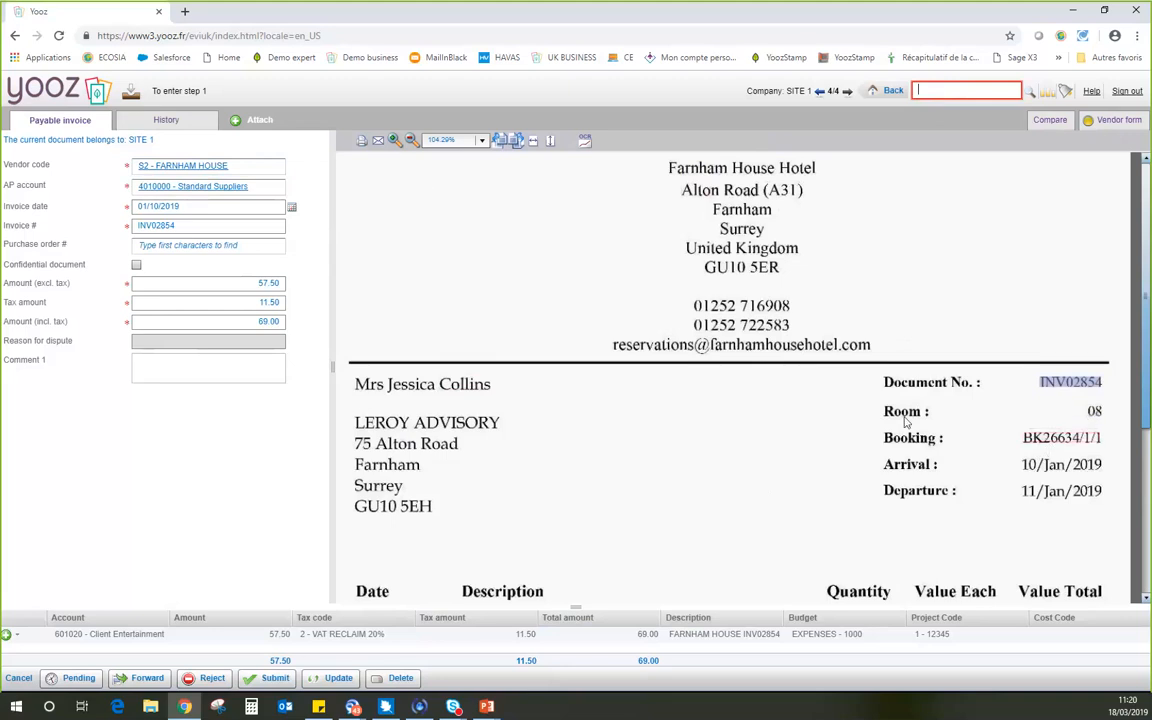
Check where the captured invoice date, invoice number and tax-exclusive, tax and tax-inclusive amounts are located on the scanned invoice.
{"action": "scroll", "coordinate": [906, 432], "scroll_direction": "down", "scroll_amount": 1}
{"action": "scroll", "coordinate": [906, 432], "scroll_direction": "up", "scroll_amount": 1}
{"action": "left_click", "coordinate": [185, 206]}
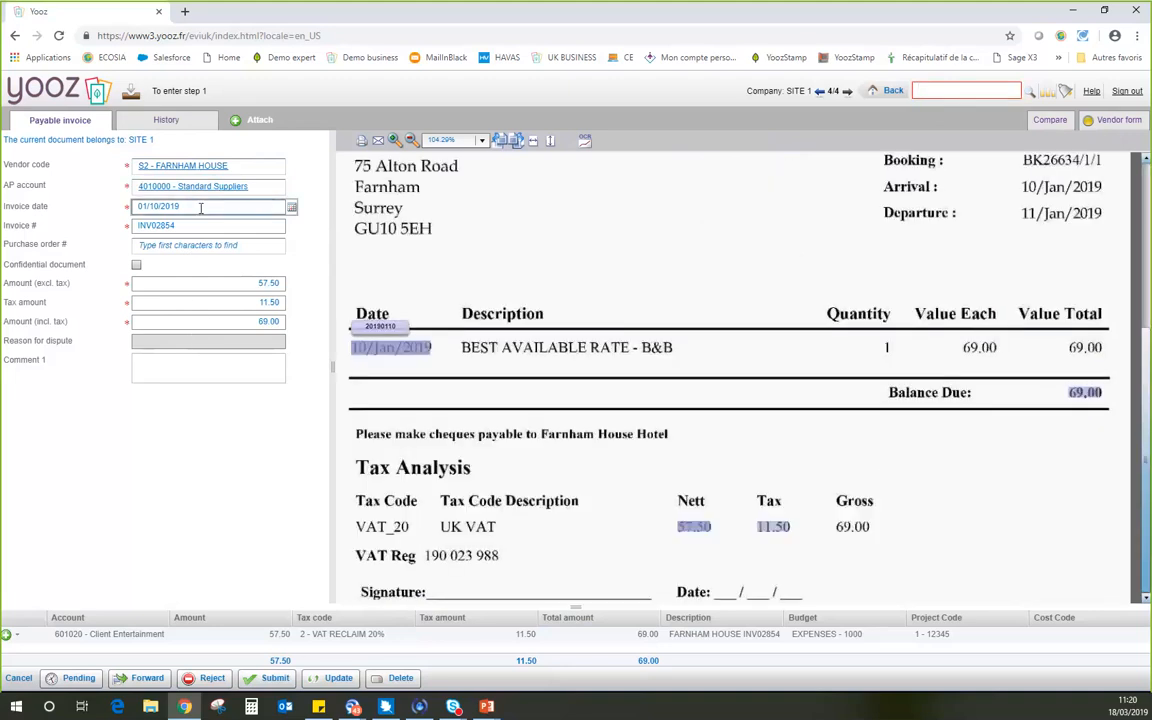
{"action": "left_click", "coordinate": [204, 228]}
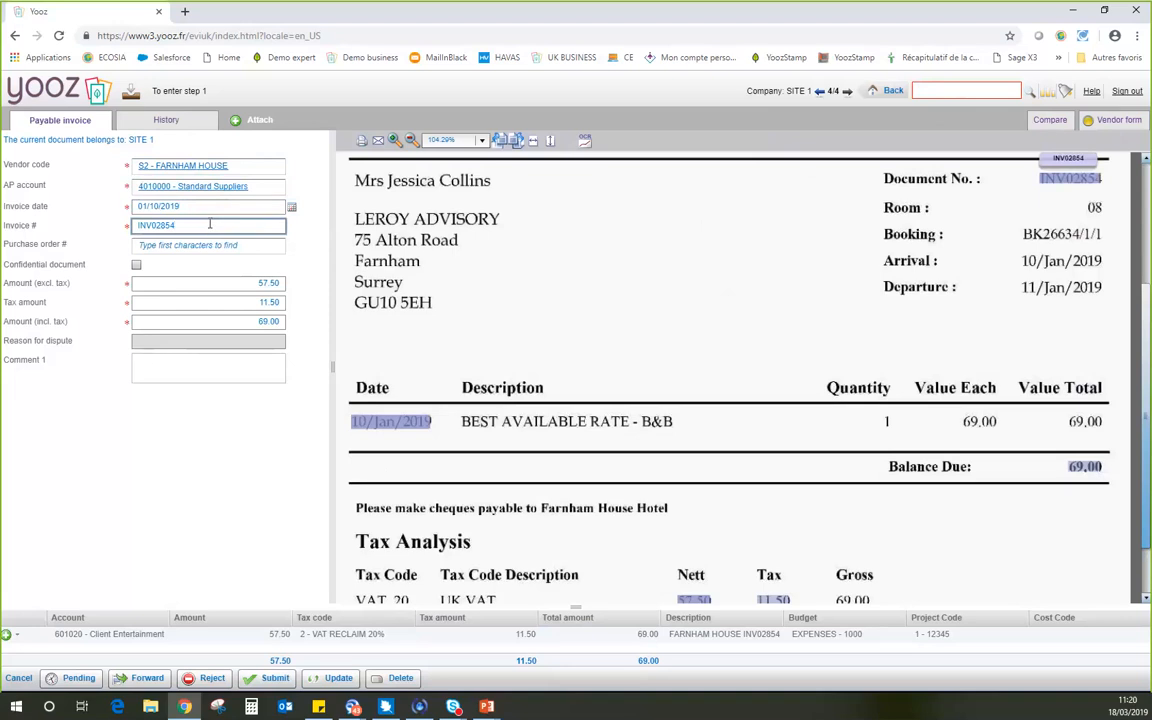
{"action": "left_click", "coordinate": [247, 284]}
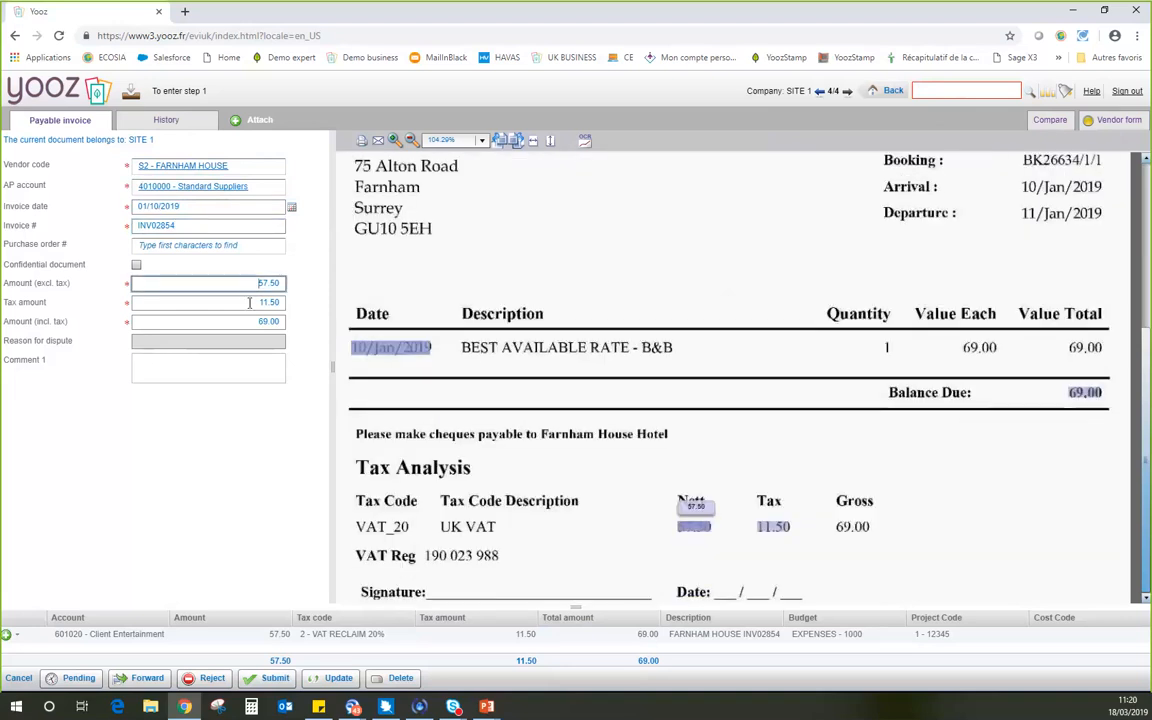
{"action": "left_click", "coordinate": [245, 302]}
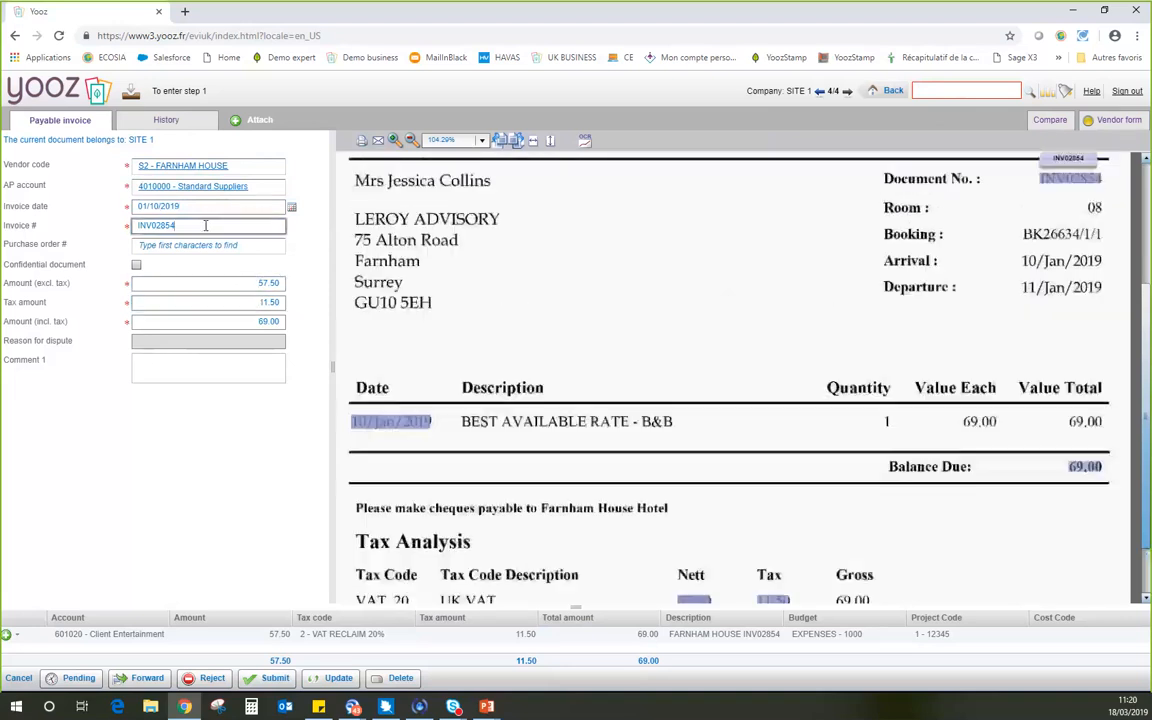
{"action": "left_click", "coordinate": [243, 320]}
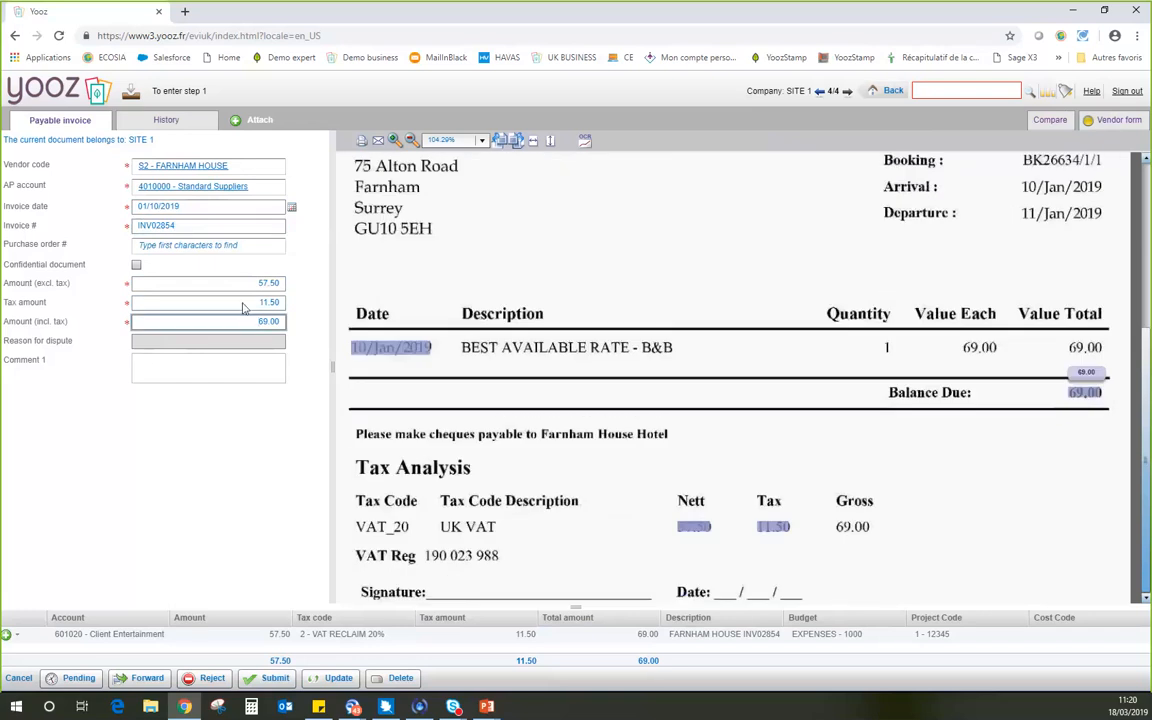
{"action": "left_click", "coordinate": [251, 227]}
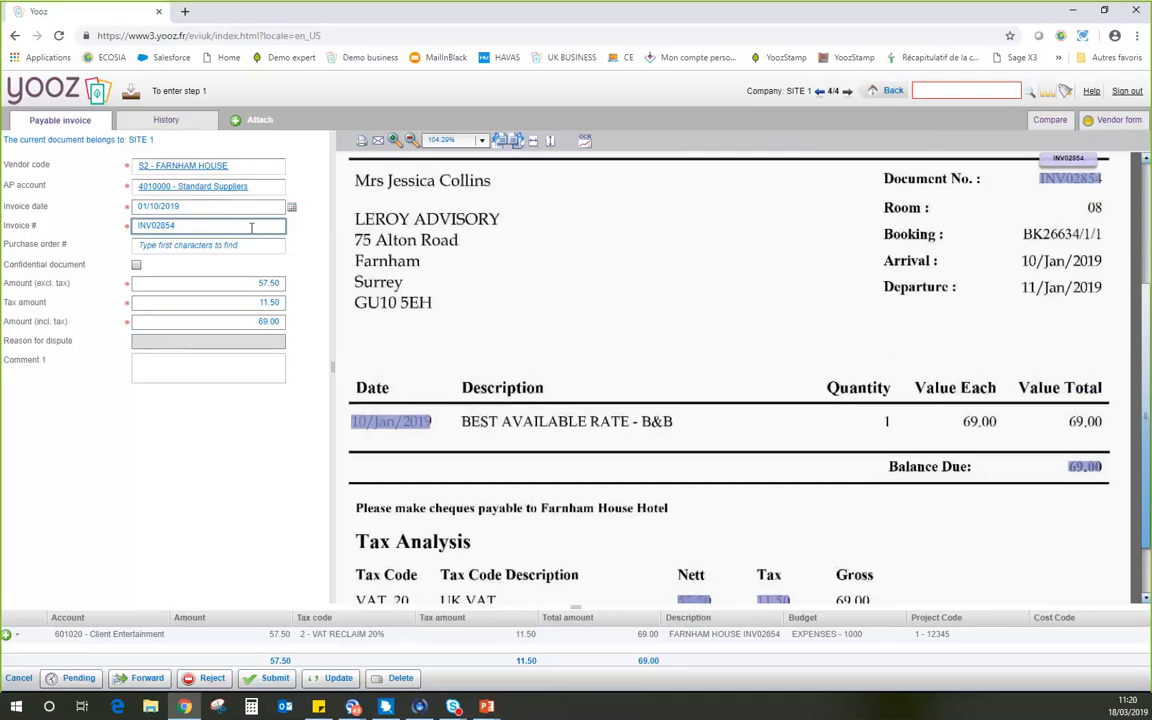
Capture the "BEST AVAILABLE RATE - B&B" description from the scan into Comment 1, and clear the comment.
{"action": "left_click", "coordinate": [232, 369]}
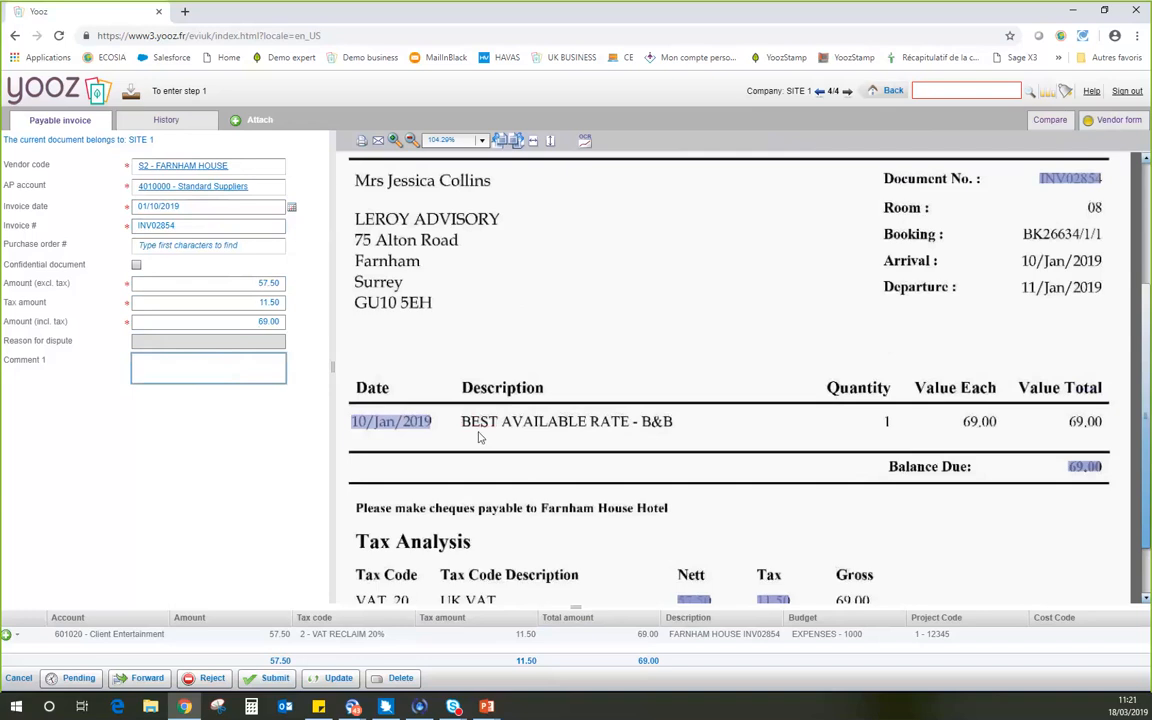
{"action": "left_click_drag", "start_coordinate": [459, 425], "coordinate": [714, 451]}
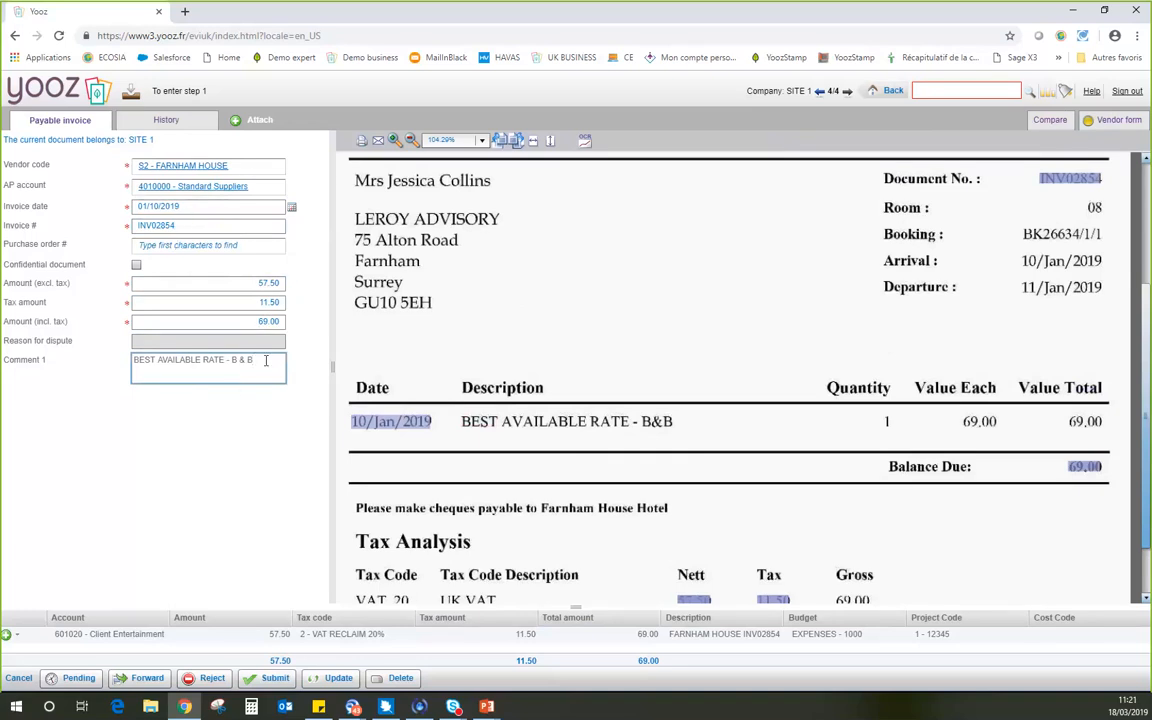
{"action": "key", "text": "ctrl+a"}
{"action": "key", "text": "BackSpace"}
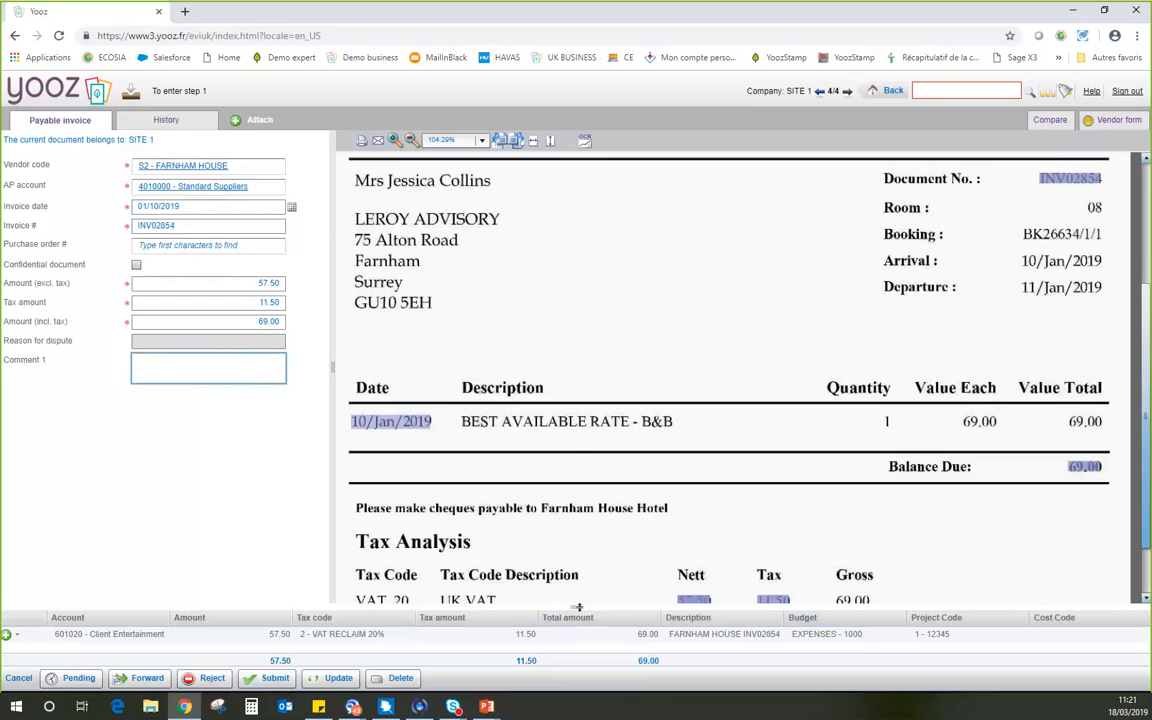
Adjust the height of the accounting lines area and look over the budget coding of the Client Entertainment line.
{"action": "left_click_drag", "start_coordinate": [577, 606], "coordinate": [582, 566]}
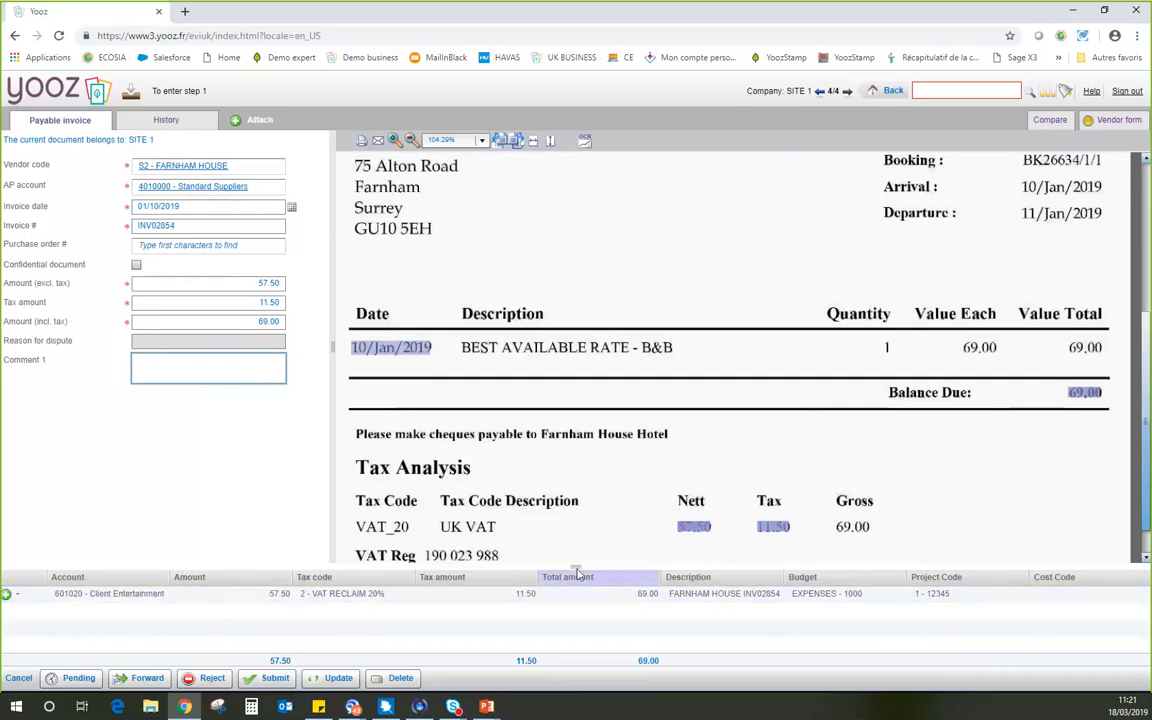
{"action": "left_click_drag", "start_coordinate": [576, 567], "coordinate": [576, 596]}
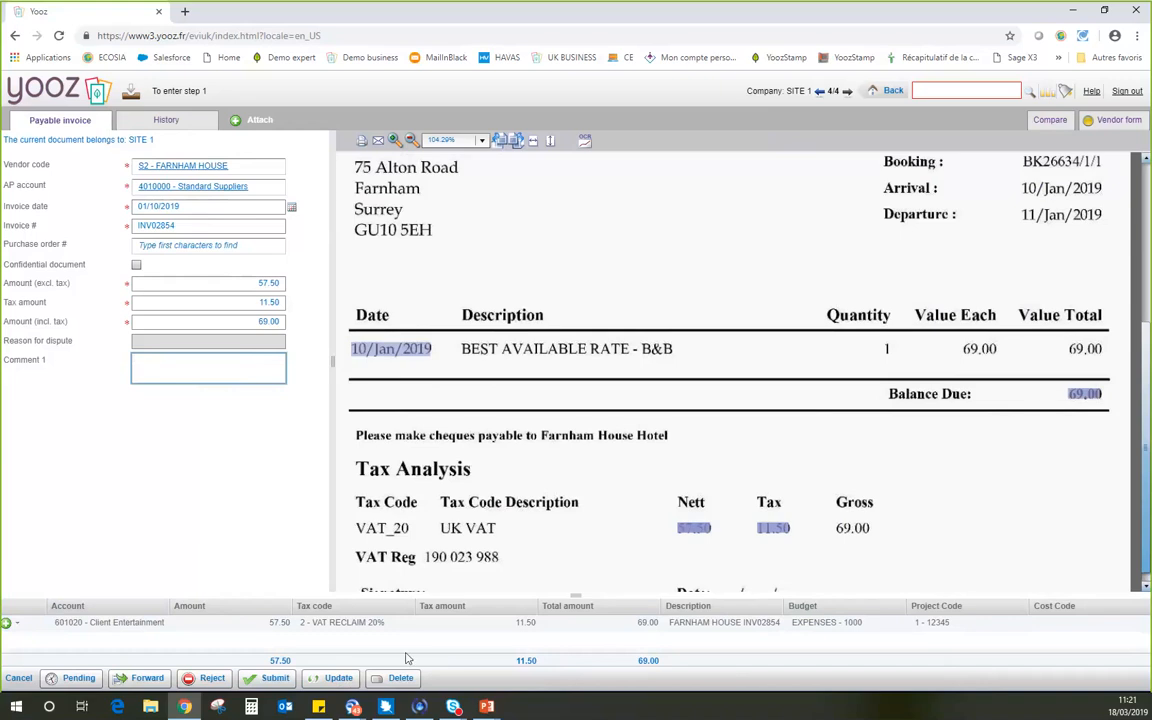
{"action": "left_click", "coordinate": [810, 622]}
{"action": "left_click_drag", "start_coordinate": [578, 600], "coordinate": [578, 578]}
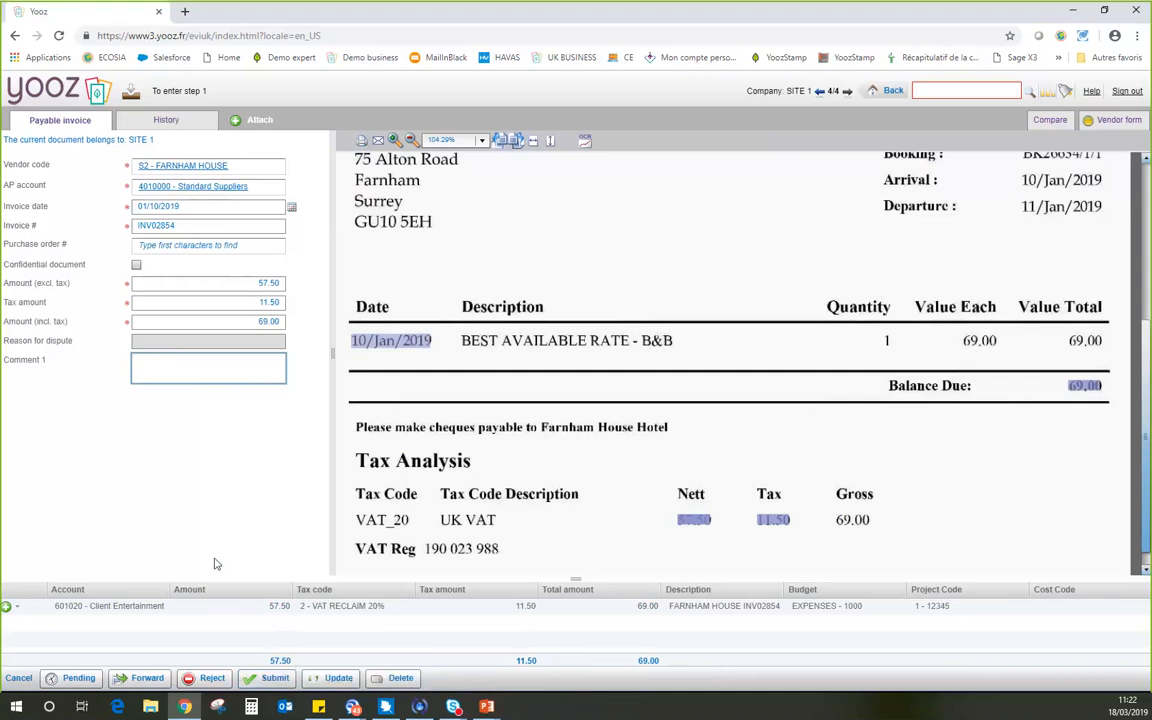
Add an accounting line for 21500 - Technical installations and set the Client Entertainment line's amount to 32.16.
{"action": "left_click", "coordinate": [6, 607]}
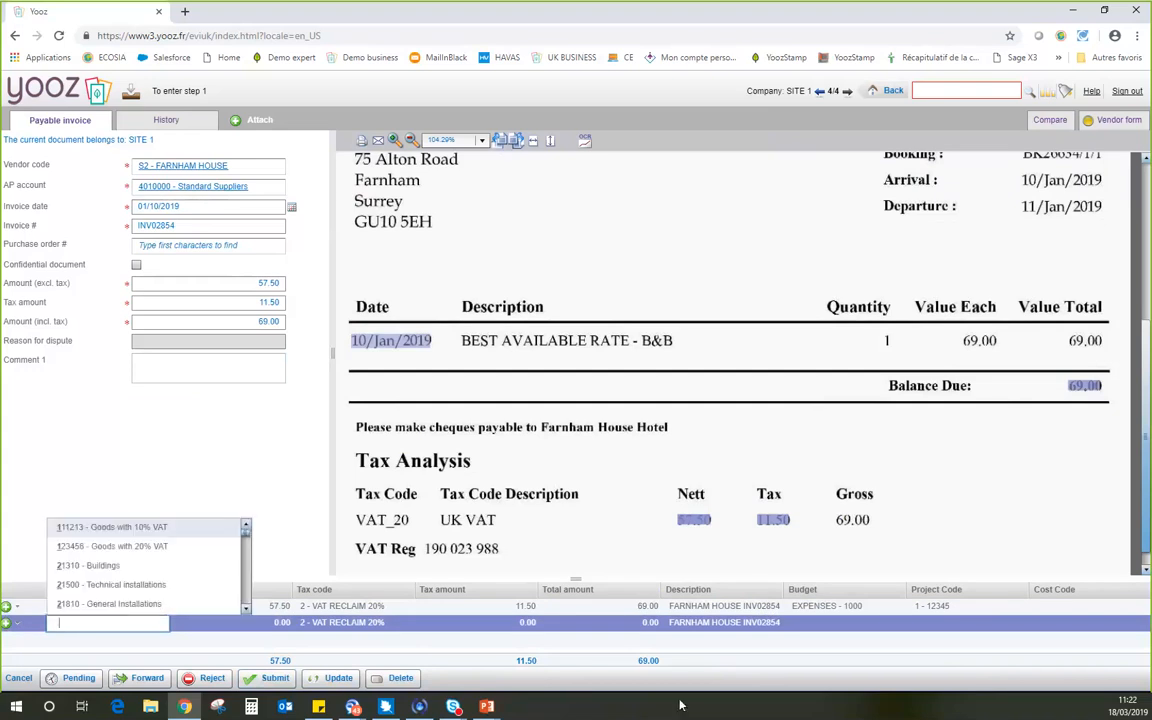
{"action": "left_click", "coordinate": [159, 586]}
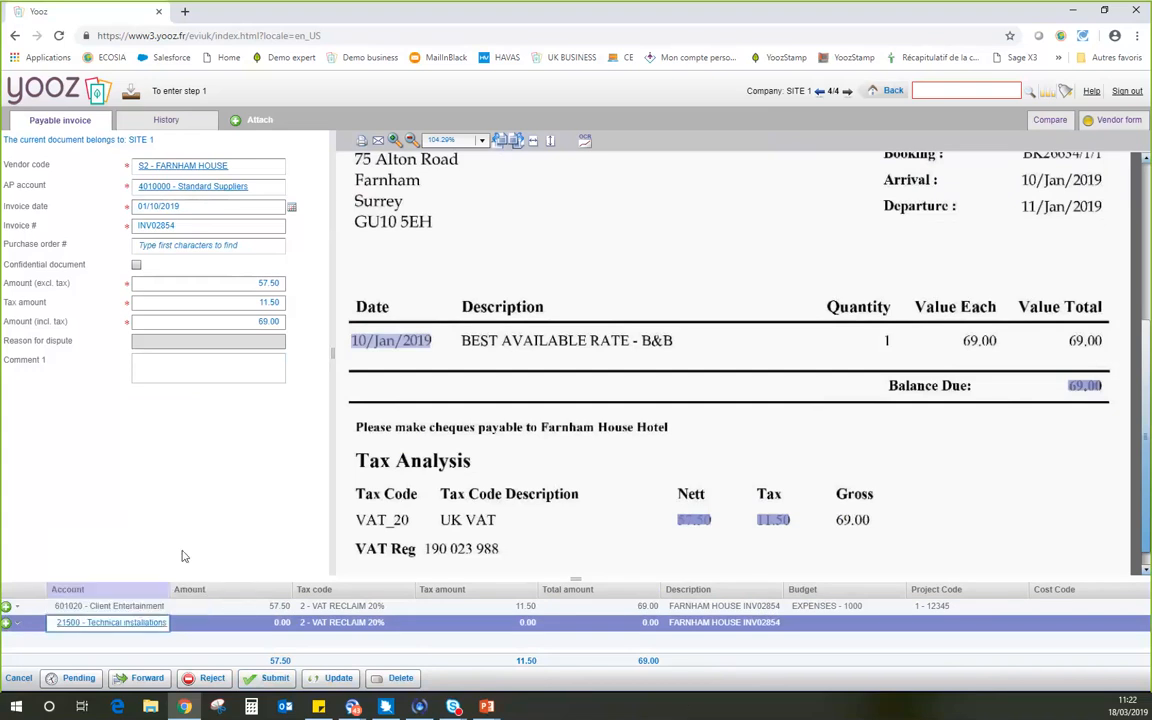
{"action": "left_click", "coordinate": [281, 607]}
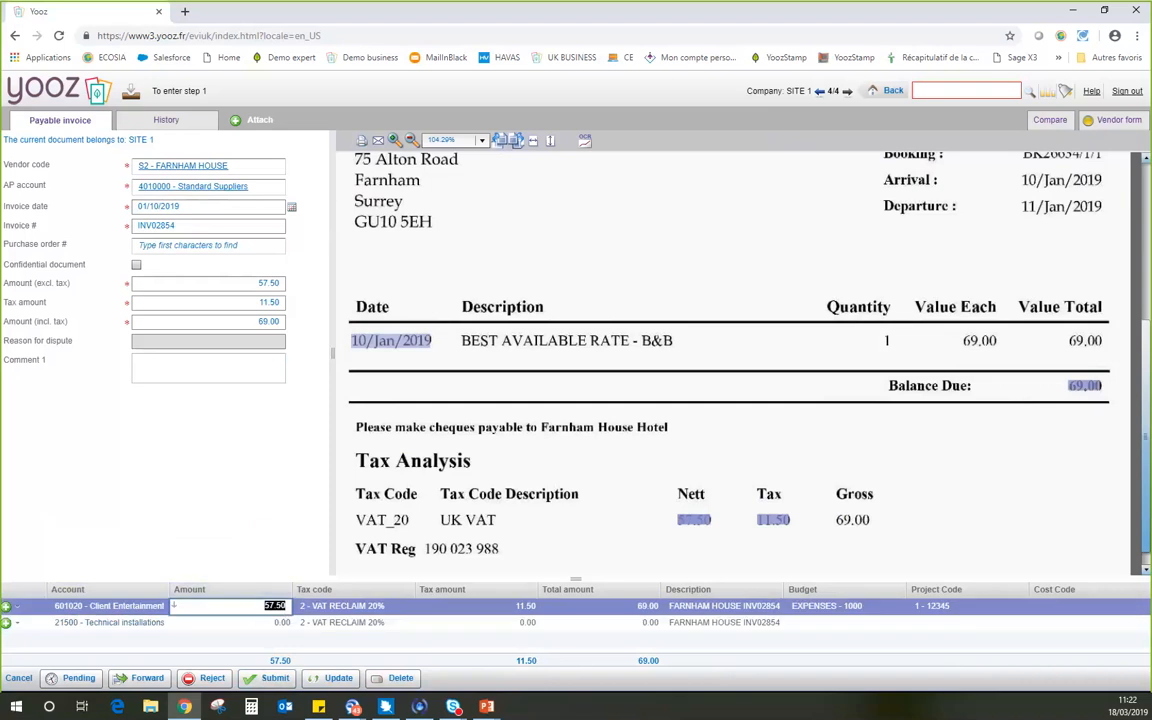
{"action": "type", "text": "32.16"}
{"action": "key", "text": "Return"}
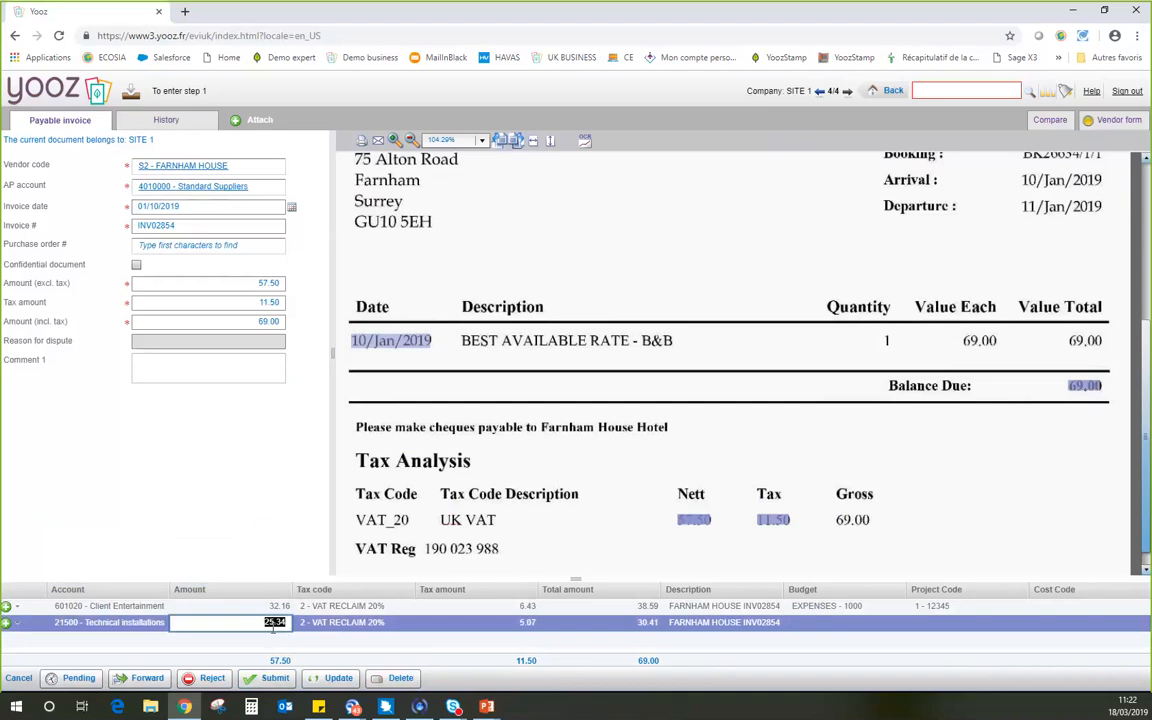
Set the Technical installations line's tax code to 1 - VAT RECLAIM 10% and select its tax amount.
{"action": "key", "text": "Tab"}
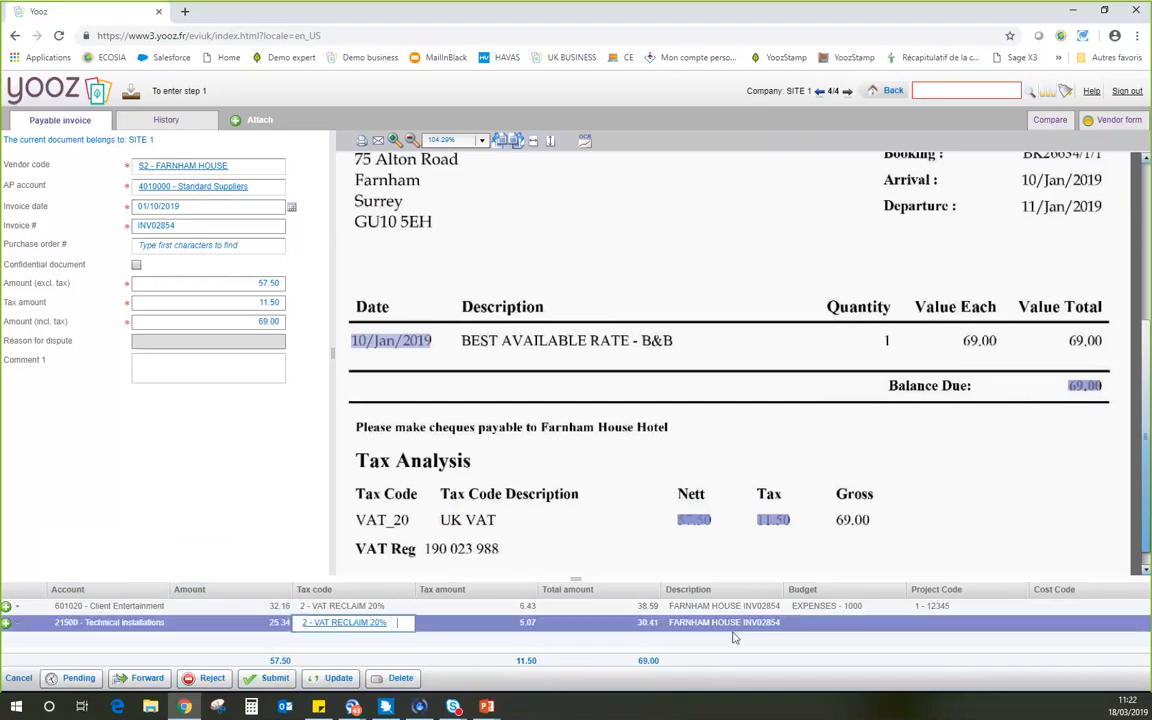
{"action": "key", "text": "BackSpace"}
{"action": "type", "text": "10"}
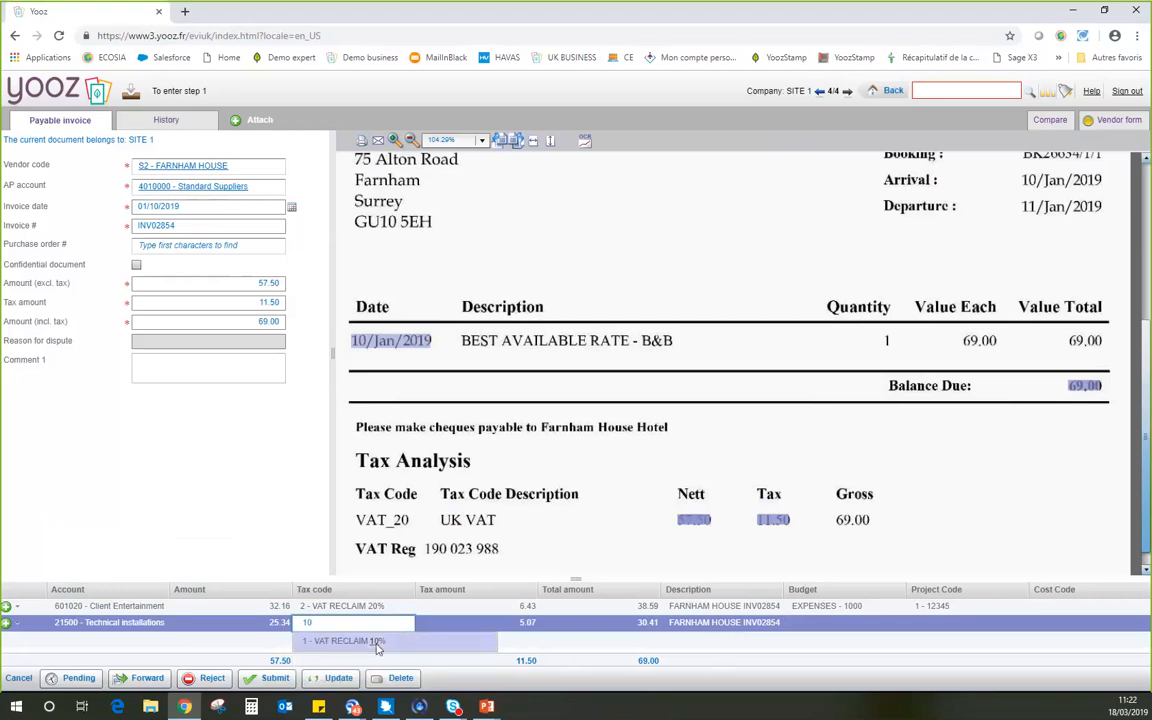
{"action": "left_click", "coordinate": [378, 644]}
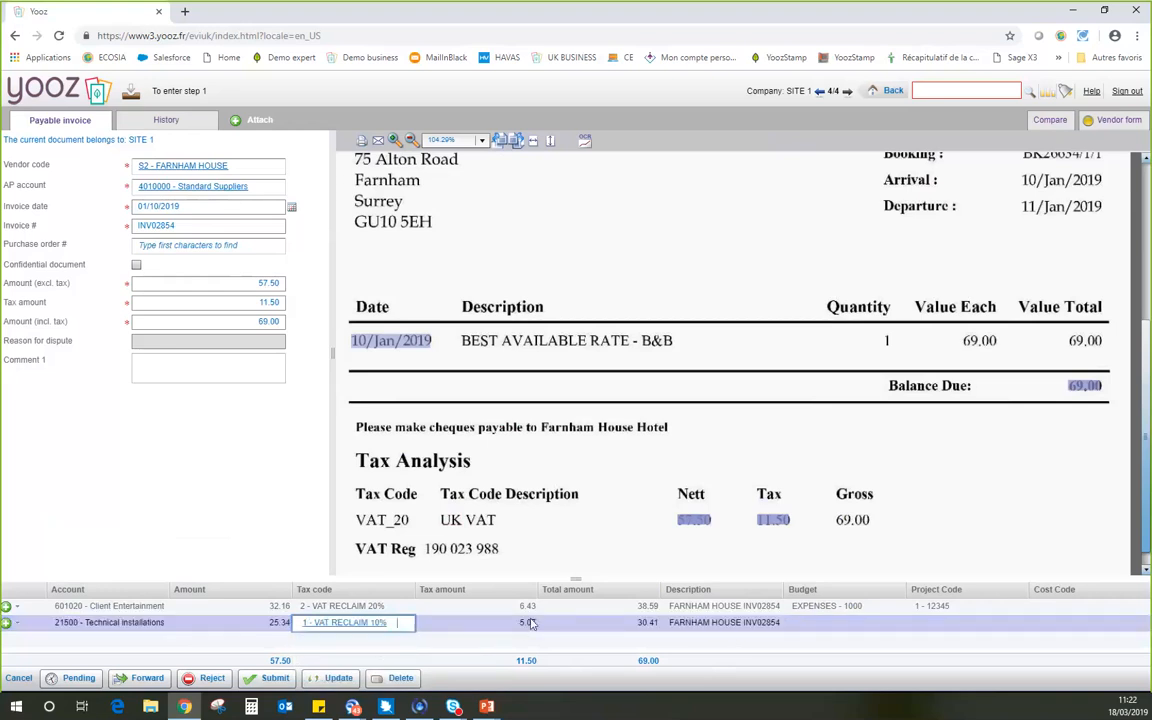
{"action": "left_click", "coordinate": [531, 623]}
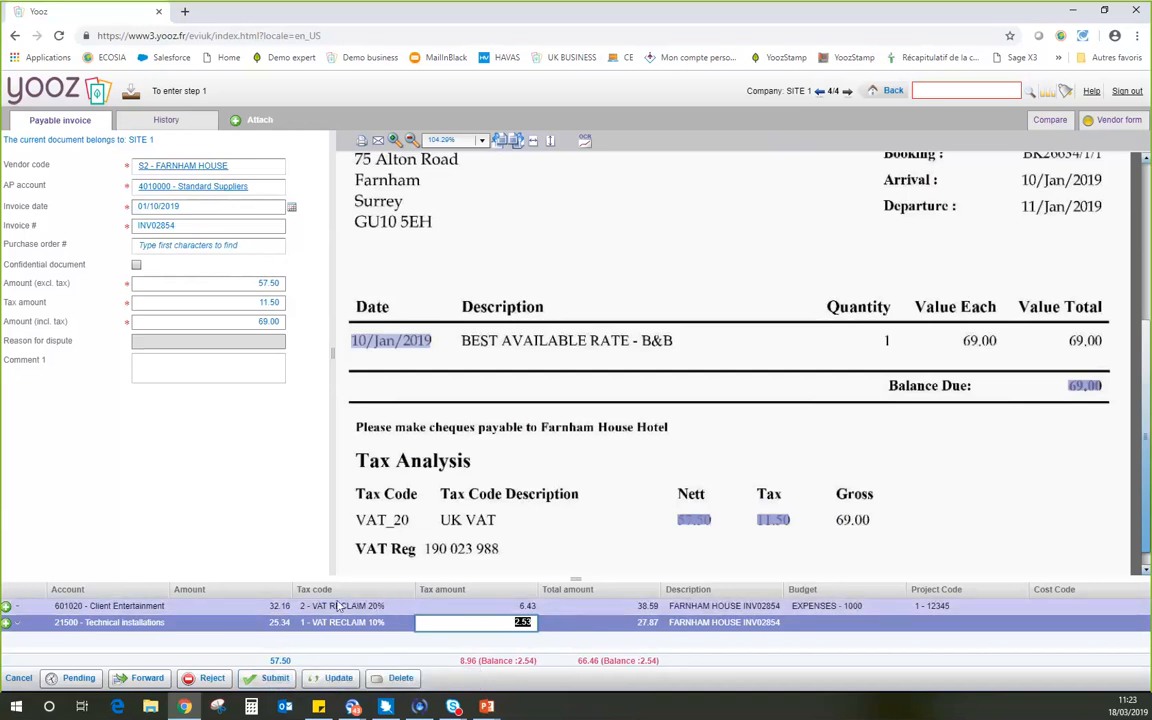
Delete the Technical installations line and refill the Client Entertainment amount with the 57.50 net value from the scanned invoice.
{"action": "left_click", "coordinate": [17, 625]}
{"action": "left_click", "coordinate": [30, 648]}
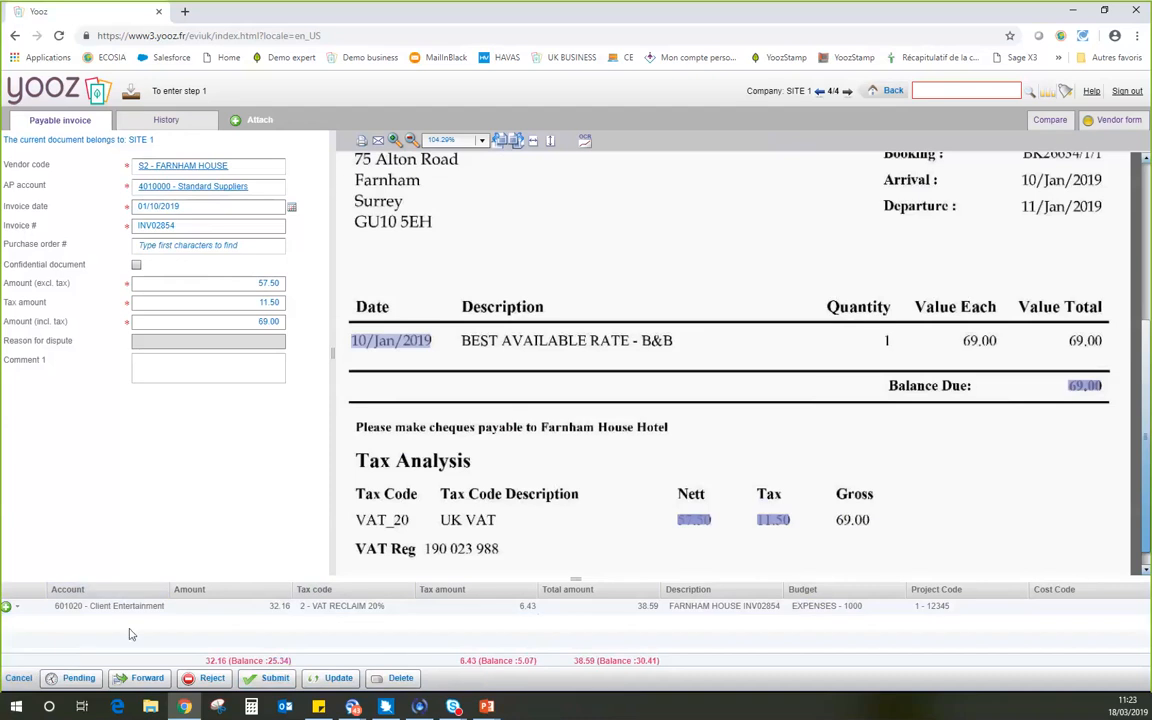
{"action": "left_click", "coordinate": [272, 610]}
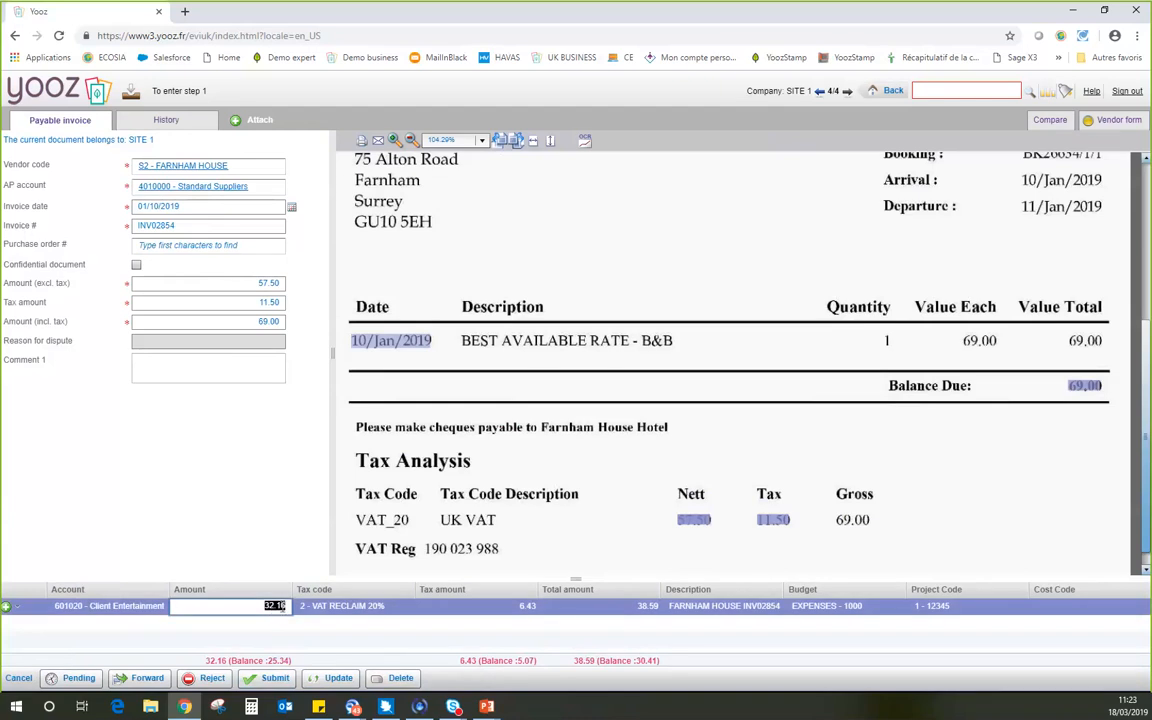
{"action": "left_click", "coordinate": [697, 520]}
{"action": "key", "text": "Tab"}
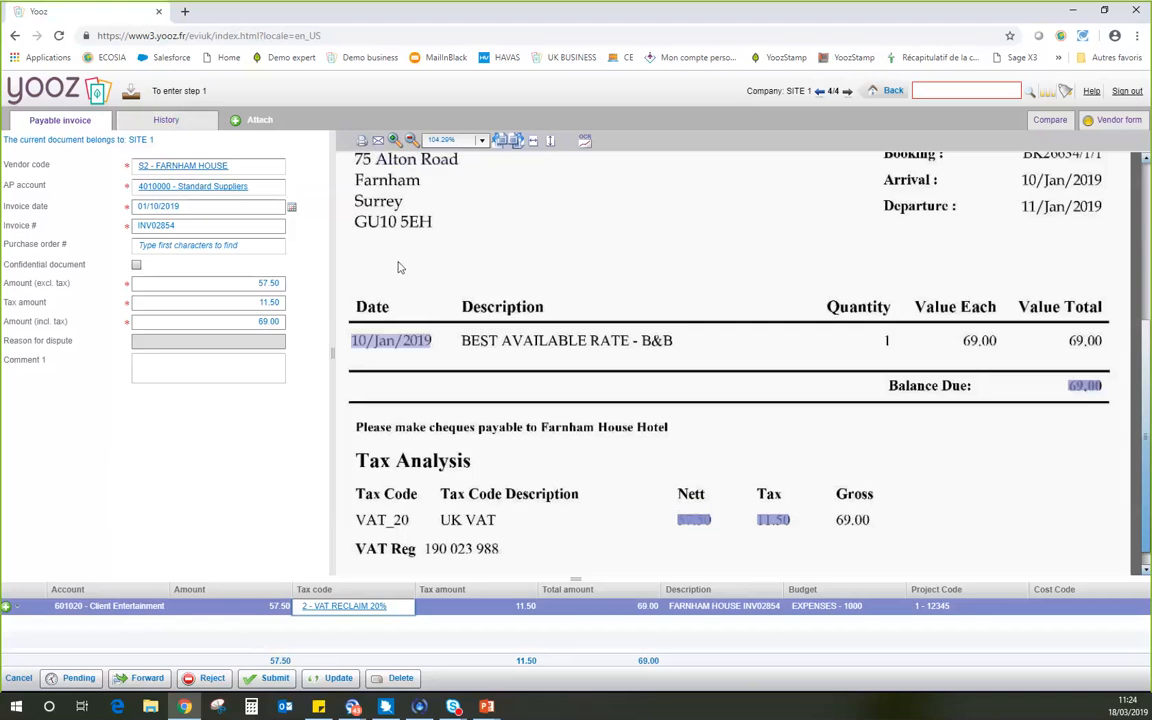
Review the message form for emailing the invoice and the dispute reasons for rejecting it, cancelling both.
{"action": "left_click", "coordinate": [378, 143]}
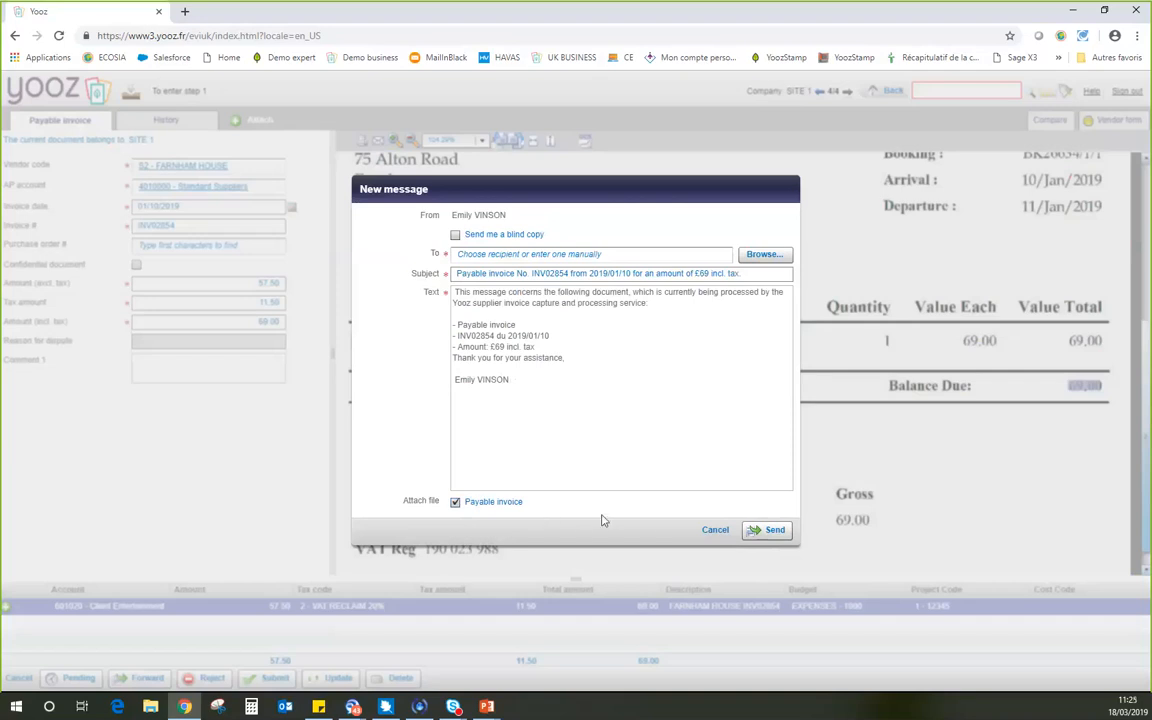
{"action": "left_click", "coordinate": [713, 530]}
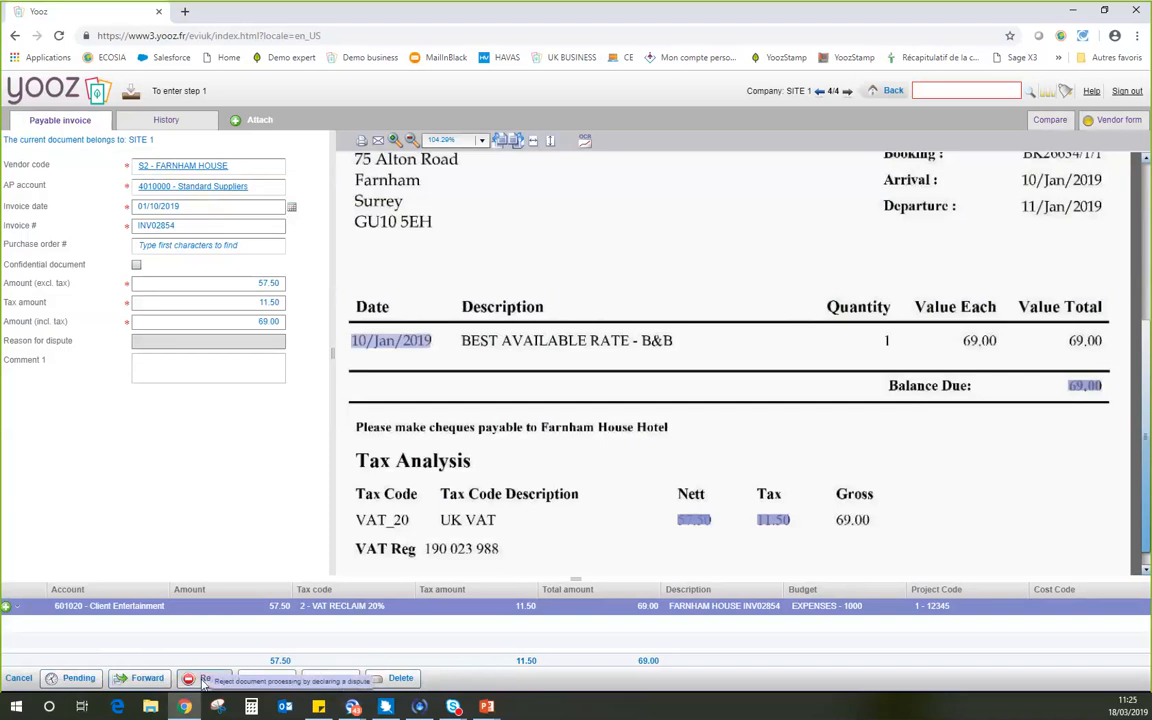
{"action": "left_click", "coordinate": [198, 681]}
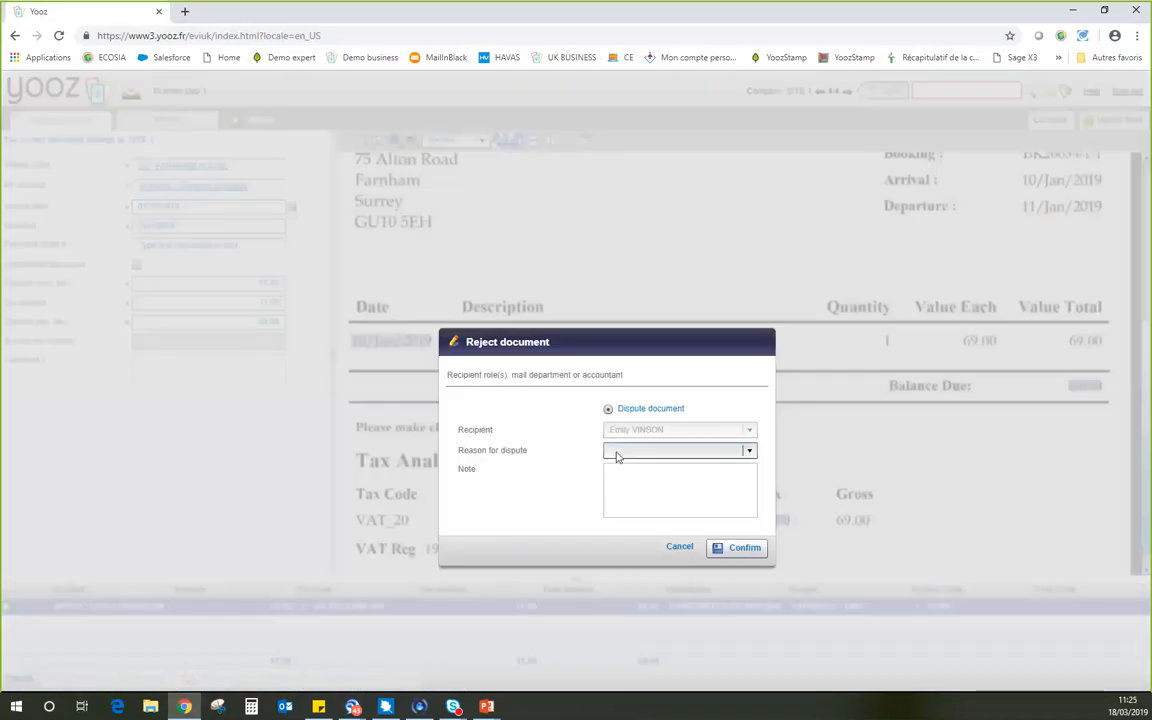
{"action": "left_click", "coordinate": [618, 454]}
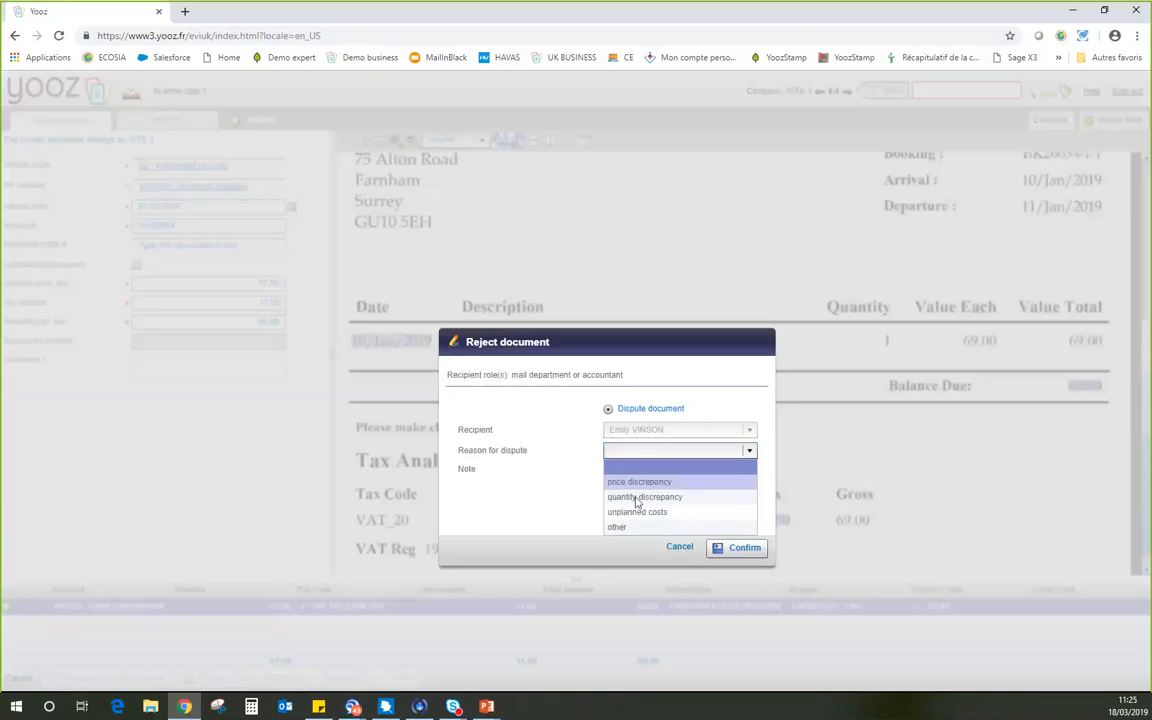
{"action": "left_click", "coordinate": [508, 498]}
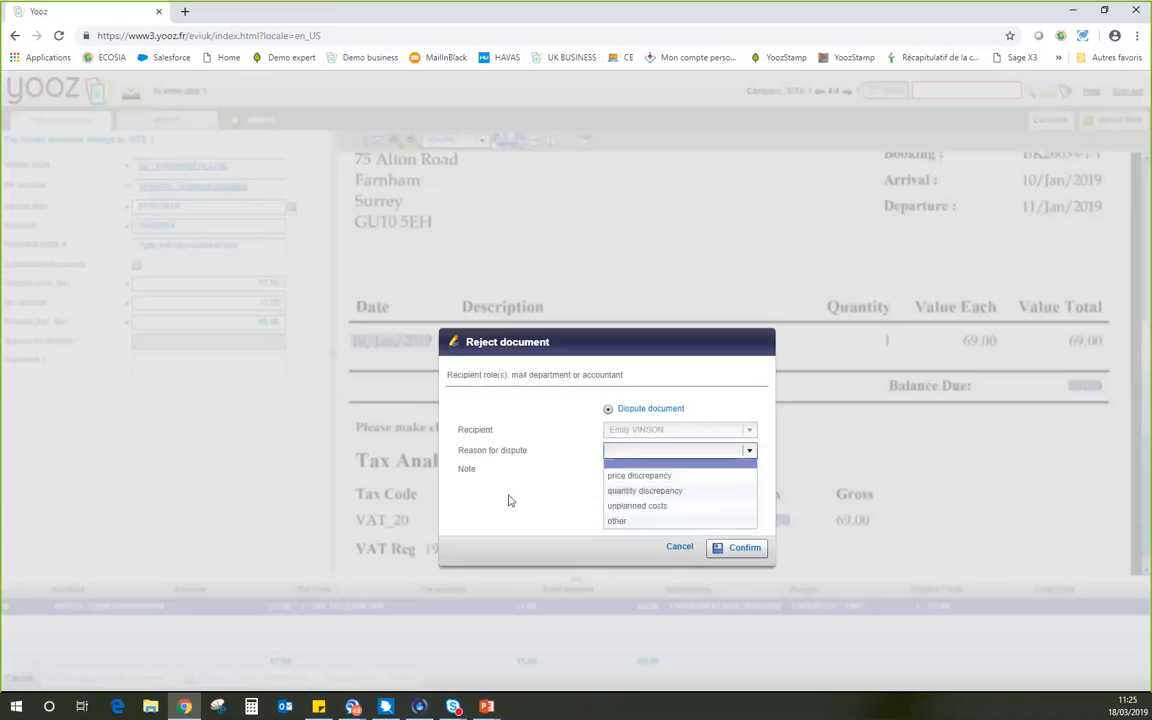
{"action": "left_click", "coordinate": [649, 489]}
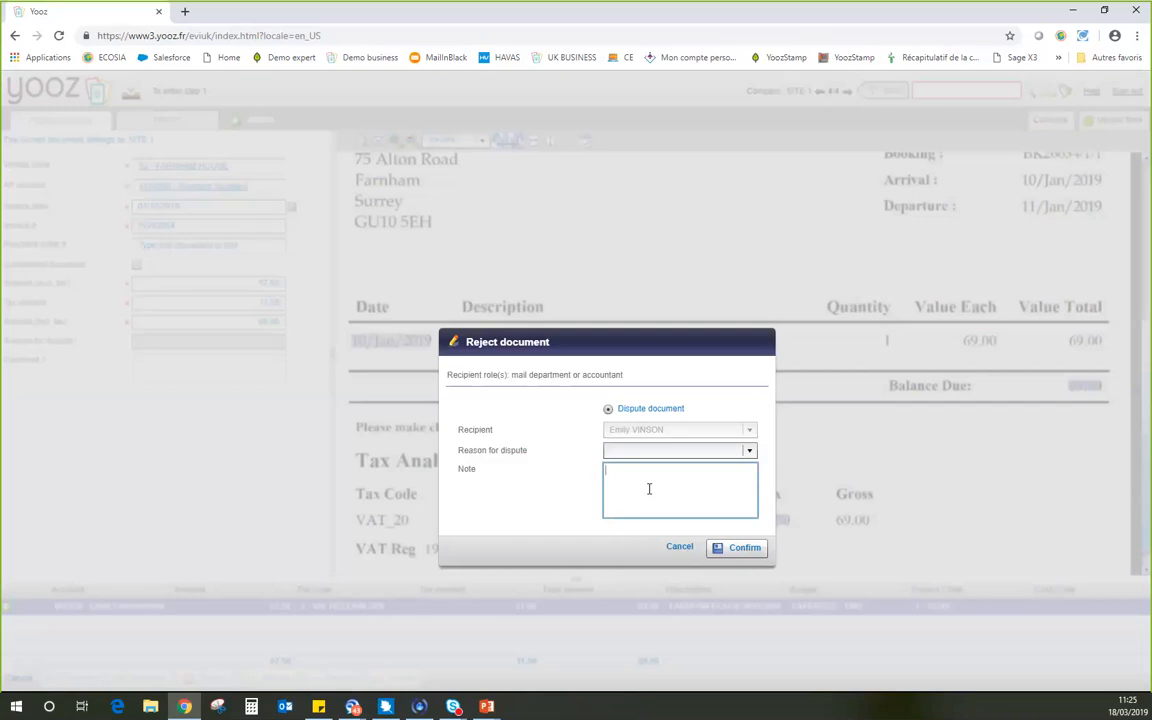
{"action": "left_click", "coordinate": [677, 548]}
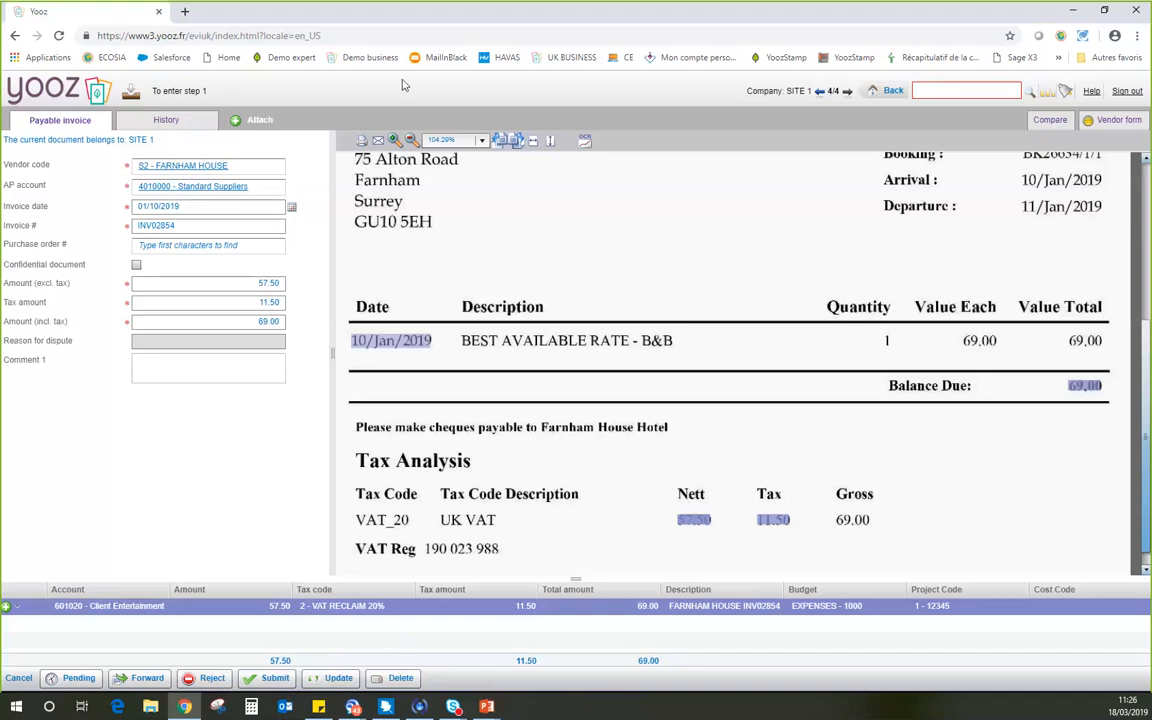
Submit the FARNHAM HOUSE invoice to the preset approver and check the documents to track on the dashboard.
{"action": "left_click", "coordinate": [268, 678]}
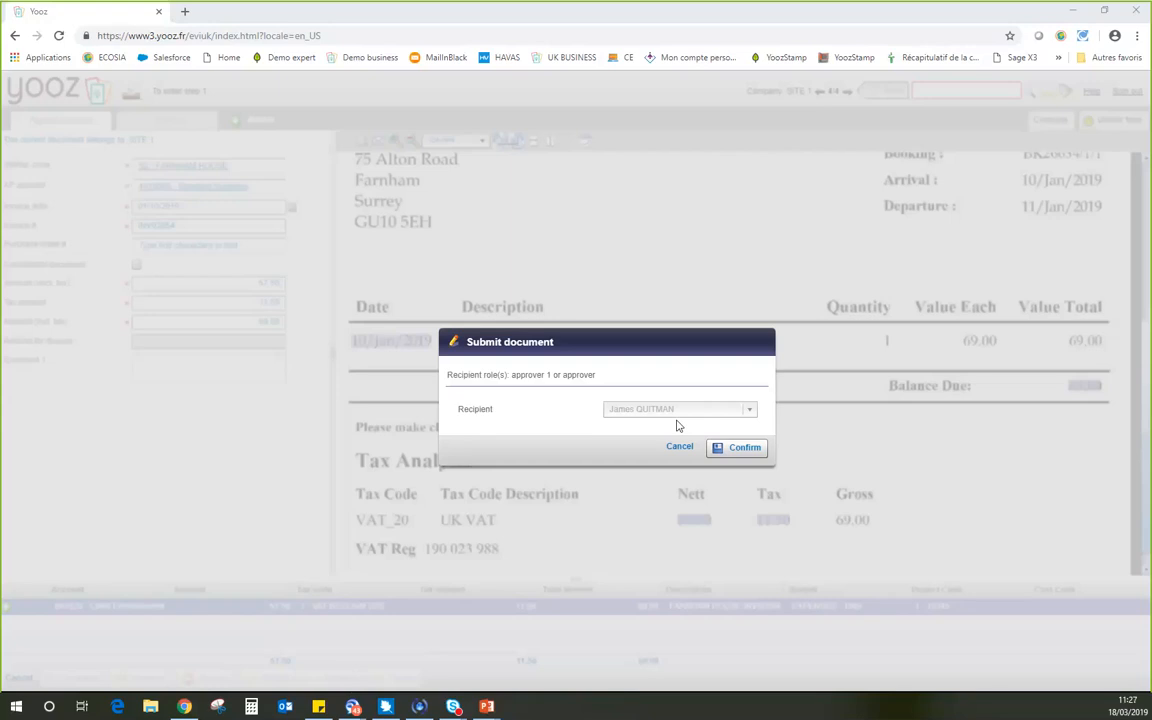
{"action": "left_click", "coordinate": [736, 452]}
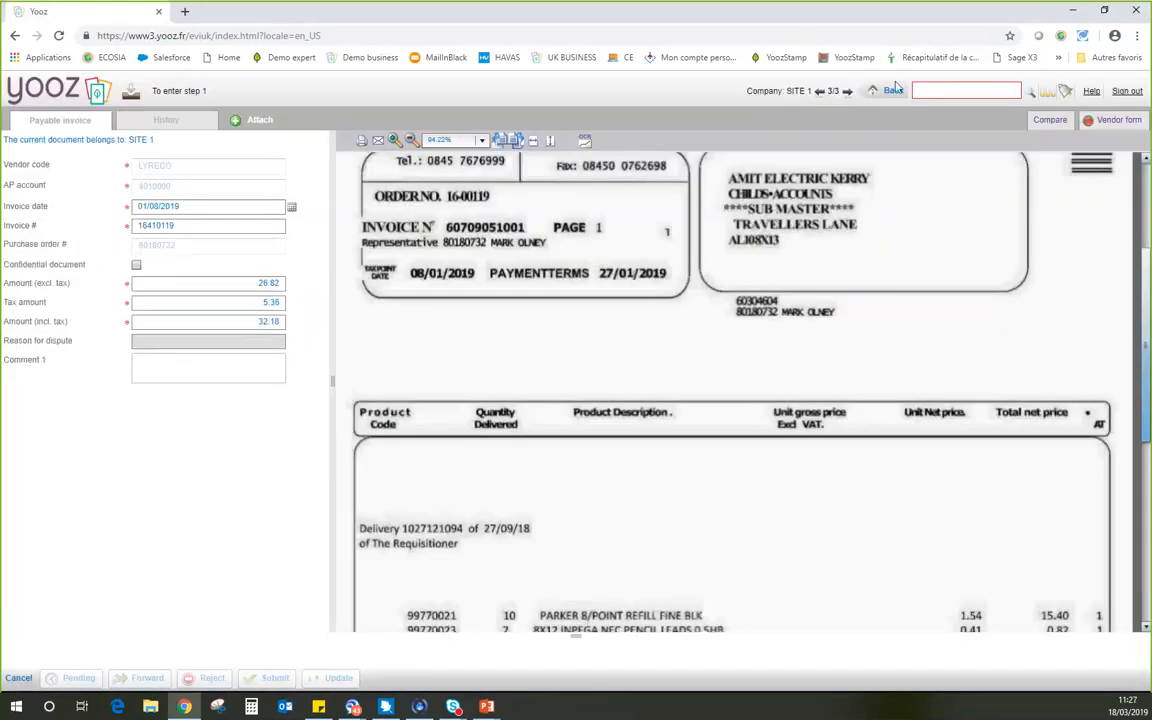
{"action": "left_click", "coordinate": [890, 93]}
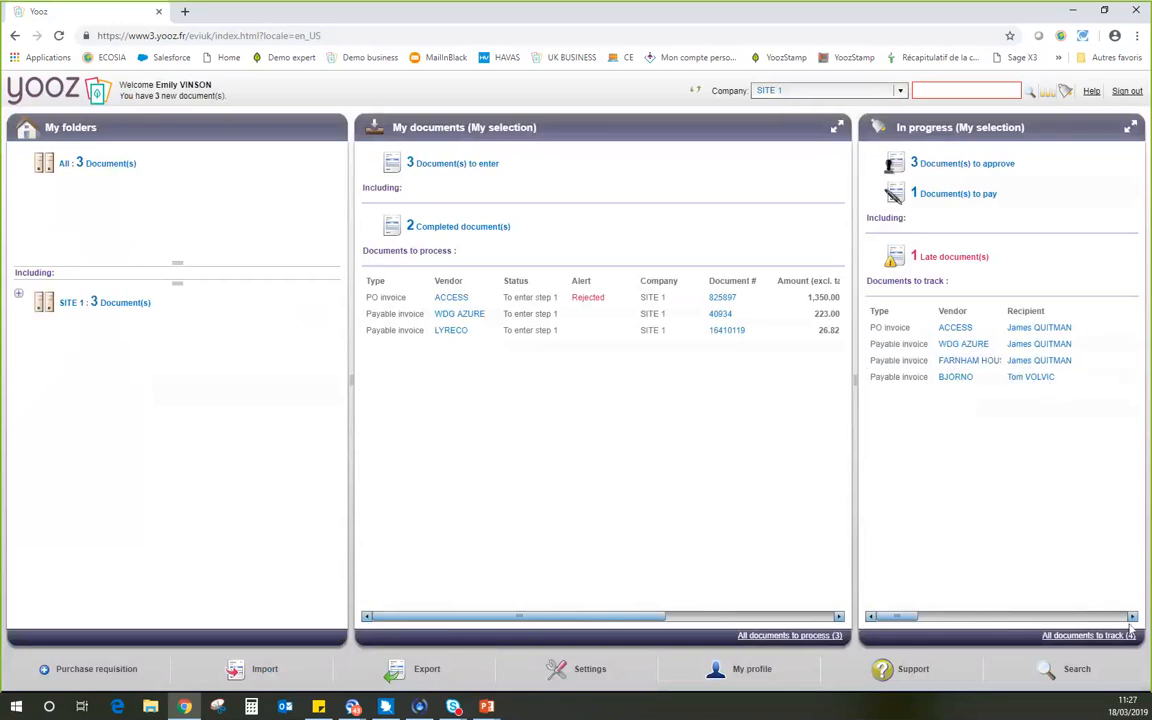
{"action": "left_click", "coordinate": [1133, 617]}
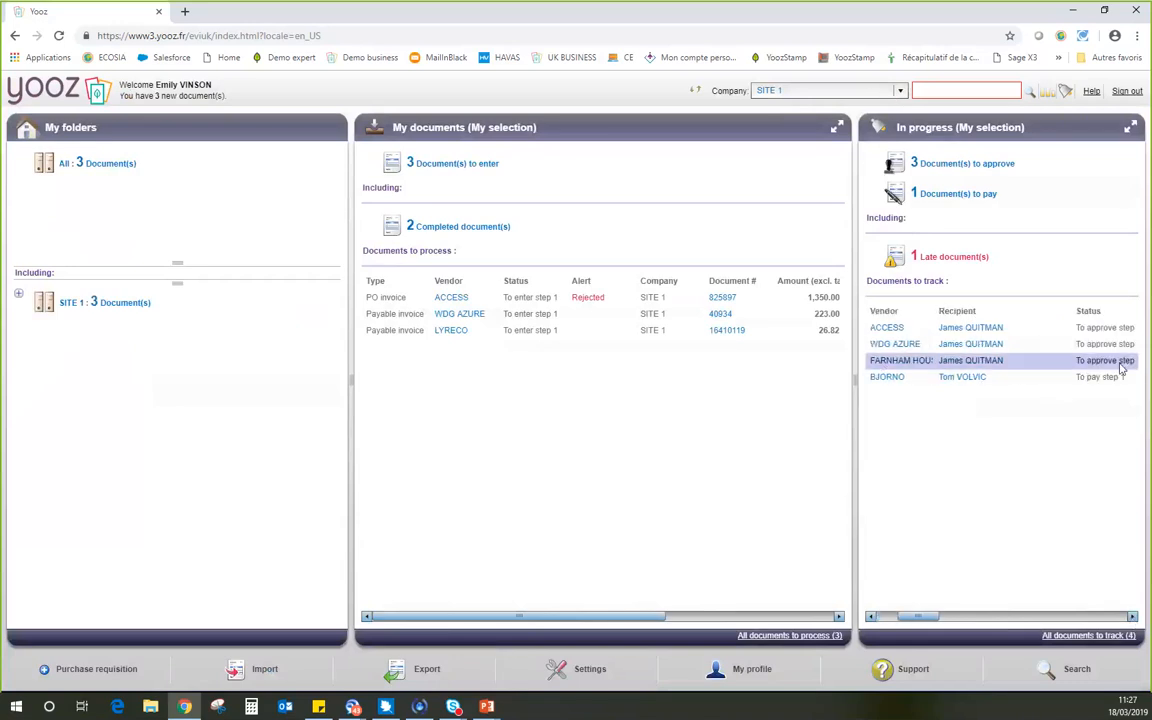
{"action": "left_click", "coordinate": [870, 617]}
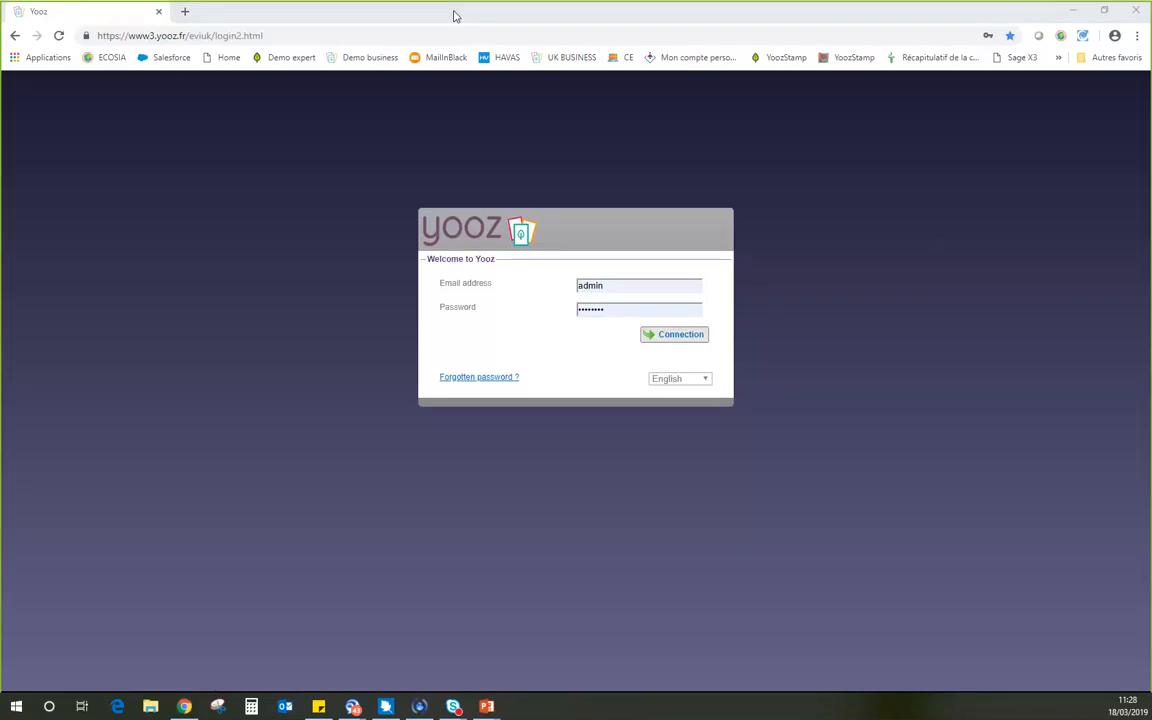
Sign in with the saved approv account and its stored password.
{"action": "type", "text": "ap"}
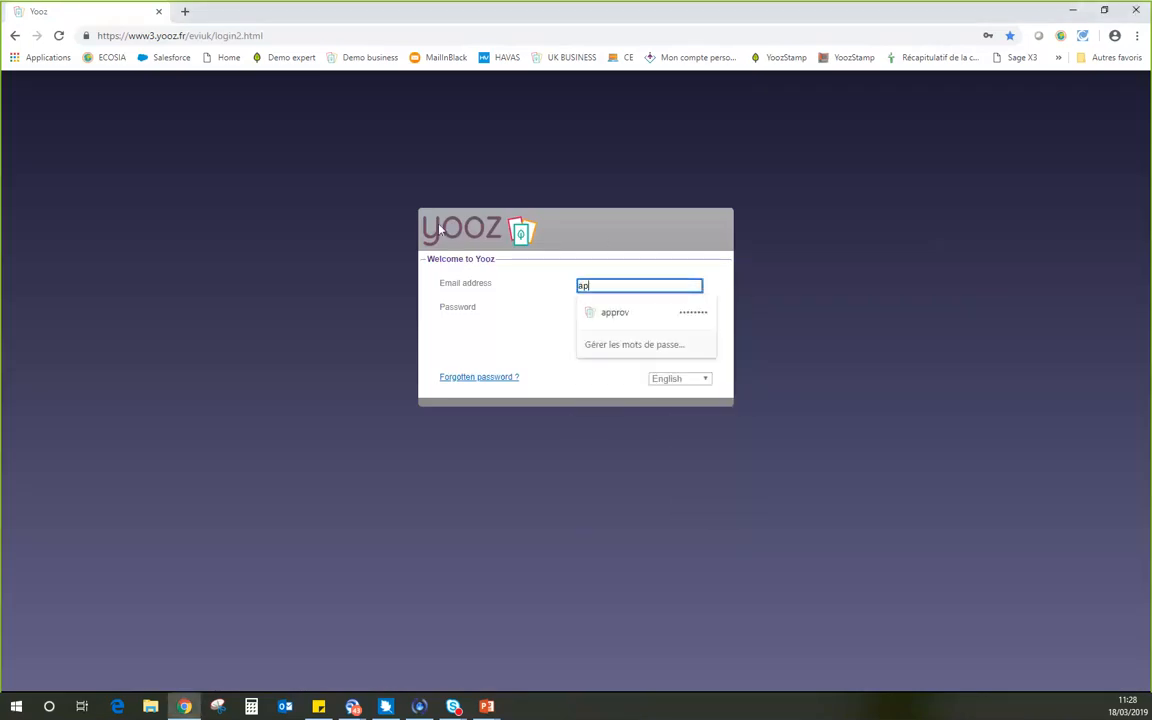
{"action": "left_click", "coordinate": [605, 312]}
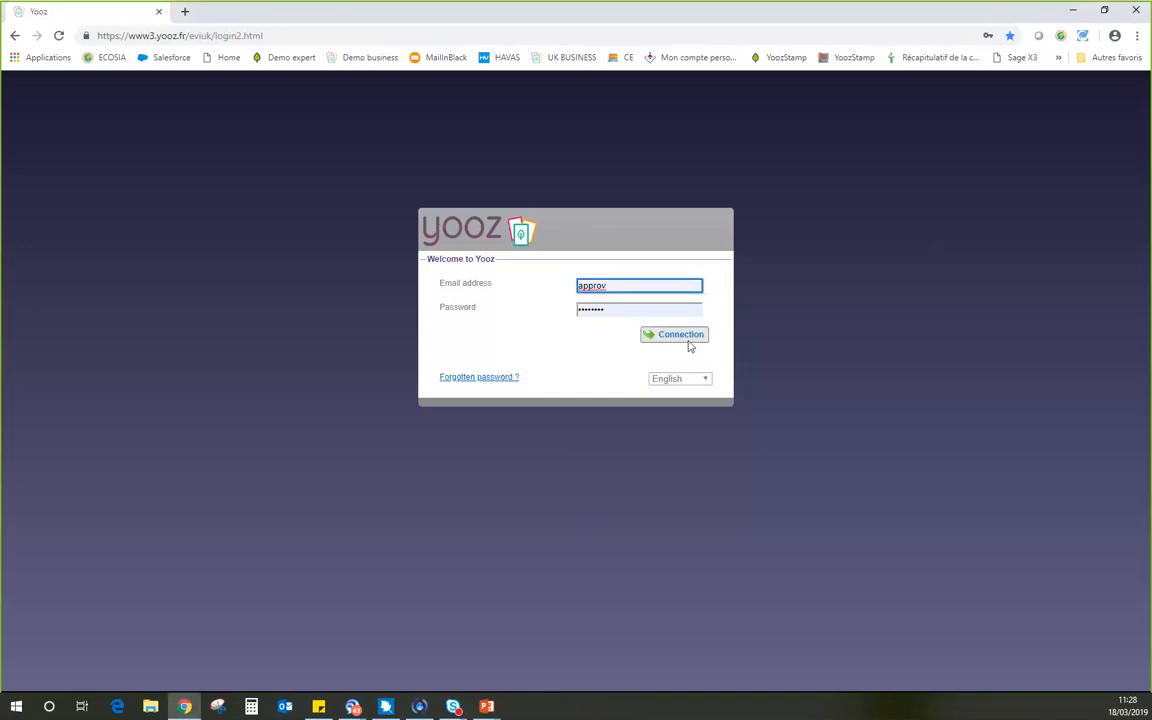
{"action": "left_click", "coordinate": [693, 336]}
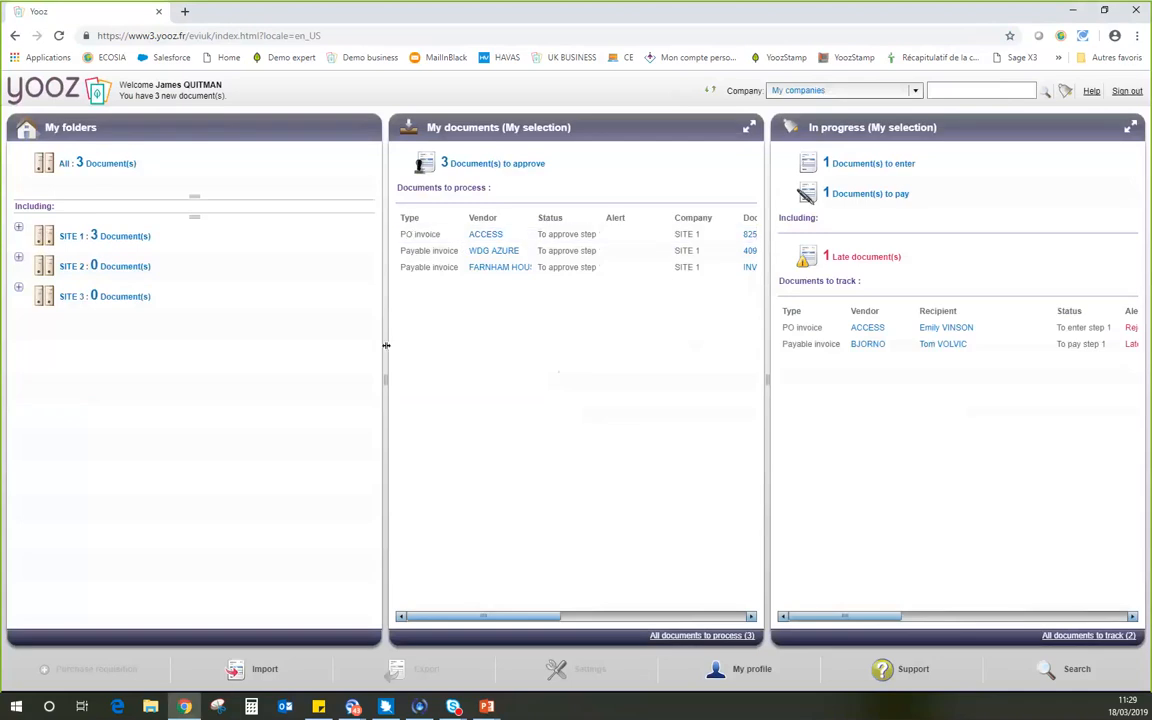
Widen the My documents column on both sides and open the FARNHAM HOUSE payable invoice awaiting approval.
{"action": "left_click_drag", "start_coordinate": [388, 389], "coordinate": [331, 378]}
{"action": "left_click_drag", "start_coordinate": [768, 378], "coordinate": [820, 378]}
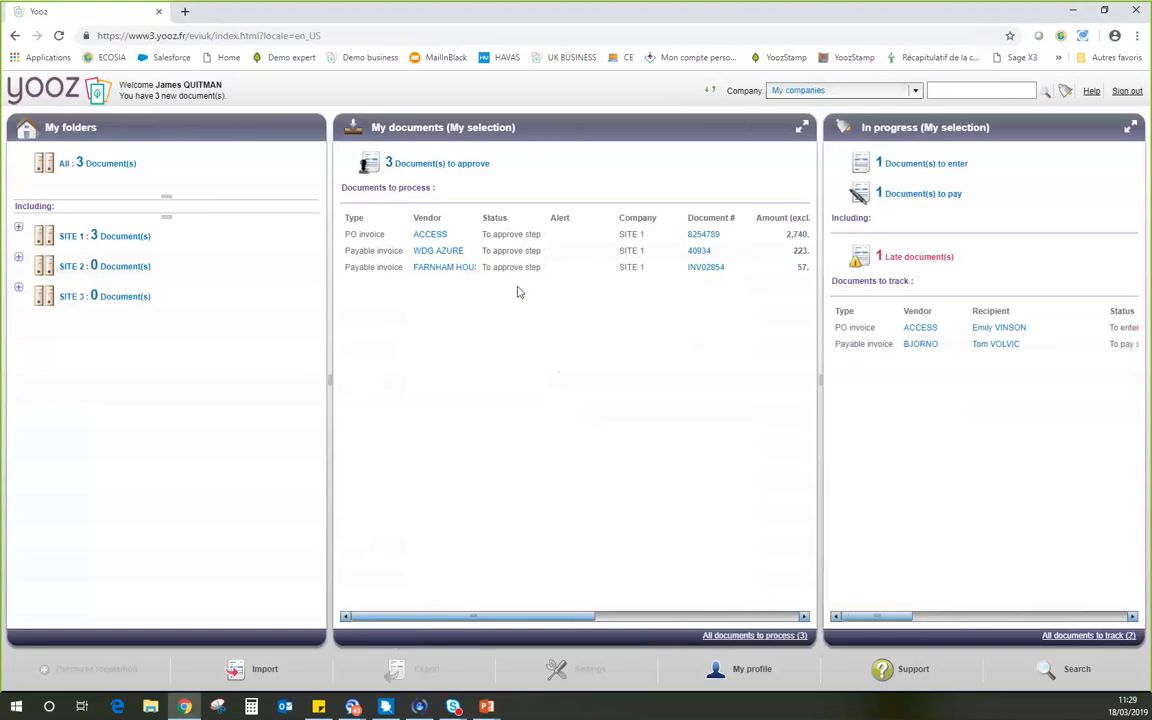
{"action": "left_click", "coordinate": [509, 277]}
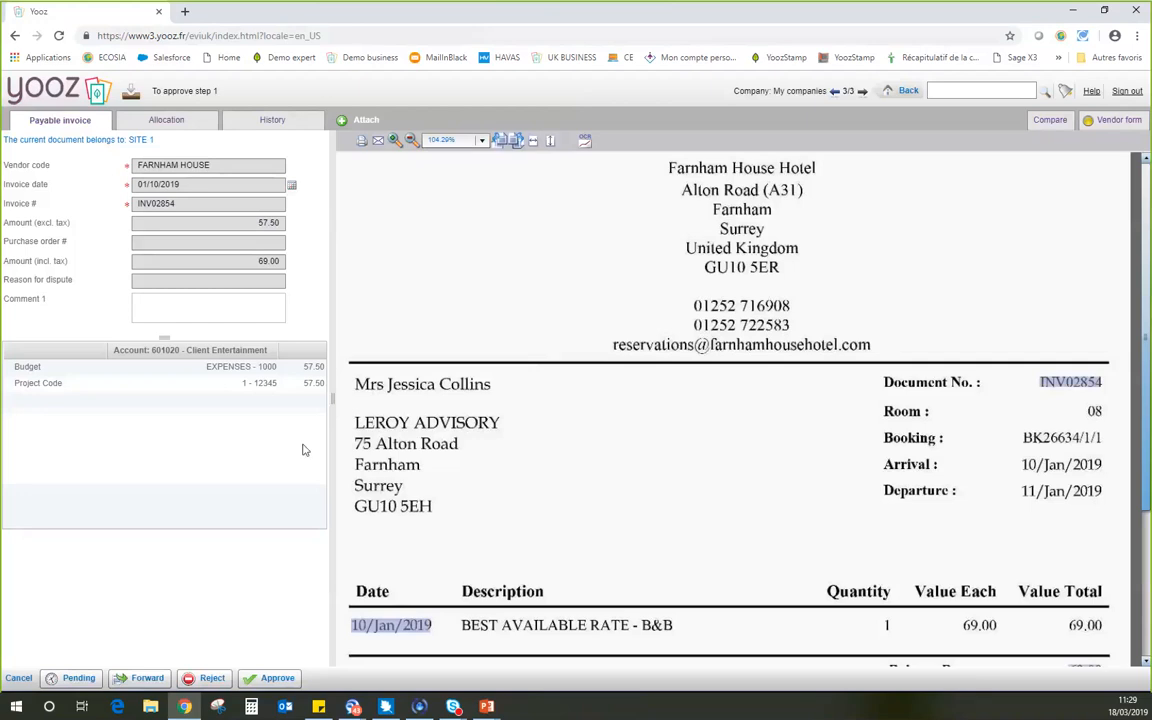
Examine the invoice's accounting and cost center allocation and its history, and return to the invoice details.
{"action": "left_click", "coordinate": [309, 368]}
{"action": "left_click", "coordinate": [156, 121]}
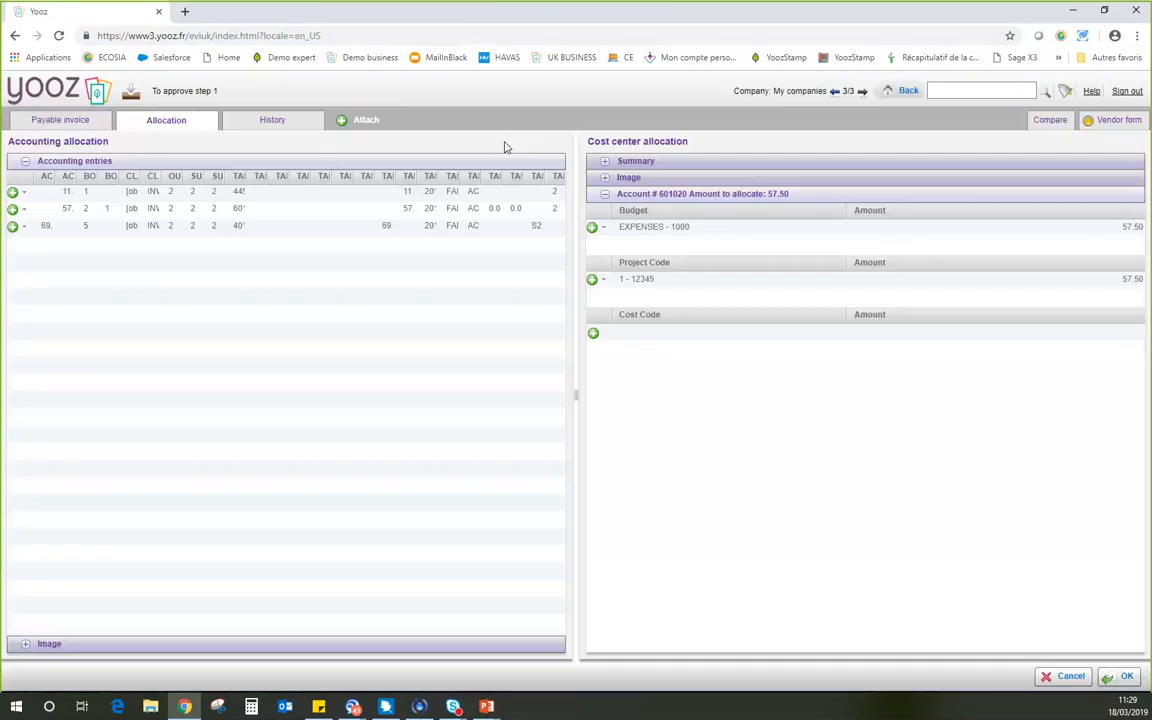
{"action": "left_click", "coordinate": [270, 121]}
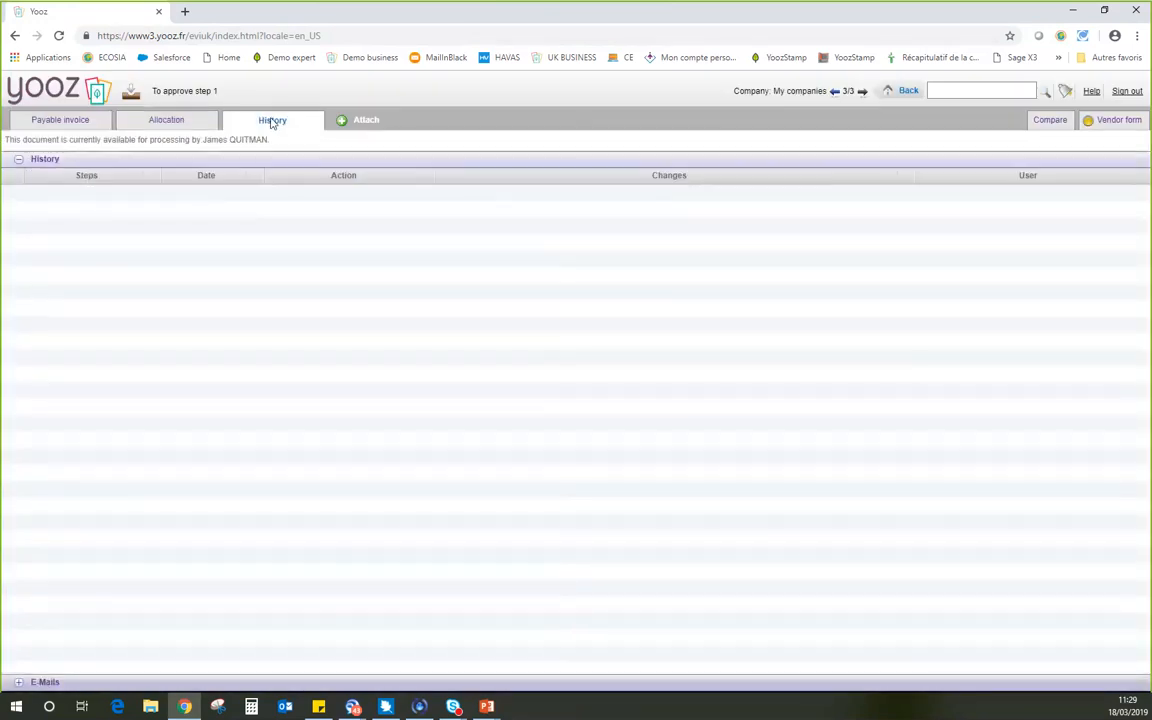
{"action": "left_click", "coordinate": [62, 120]}
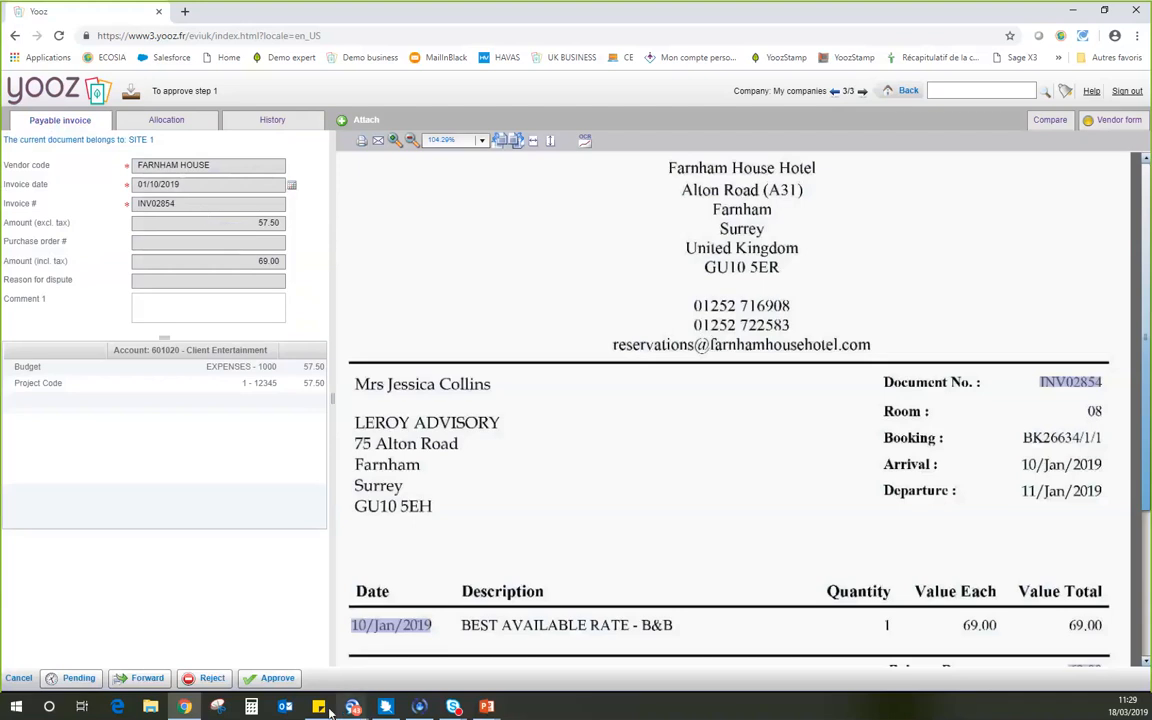
Try rejecting the invoice by sending it back to entry step 1 with a note beginning "Wrong", and cancel the rejection.
{"action": "left_click", "coordinate": [188, 680]}
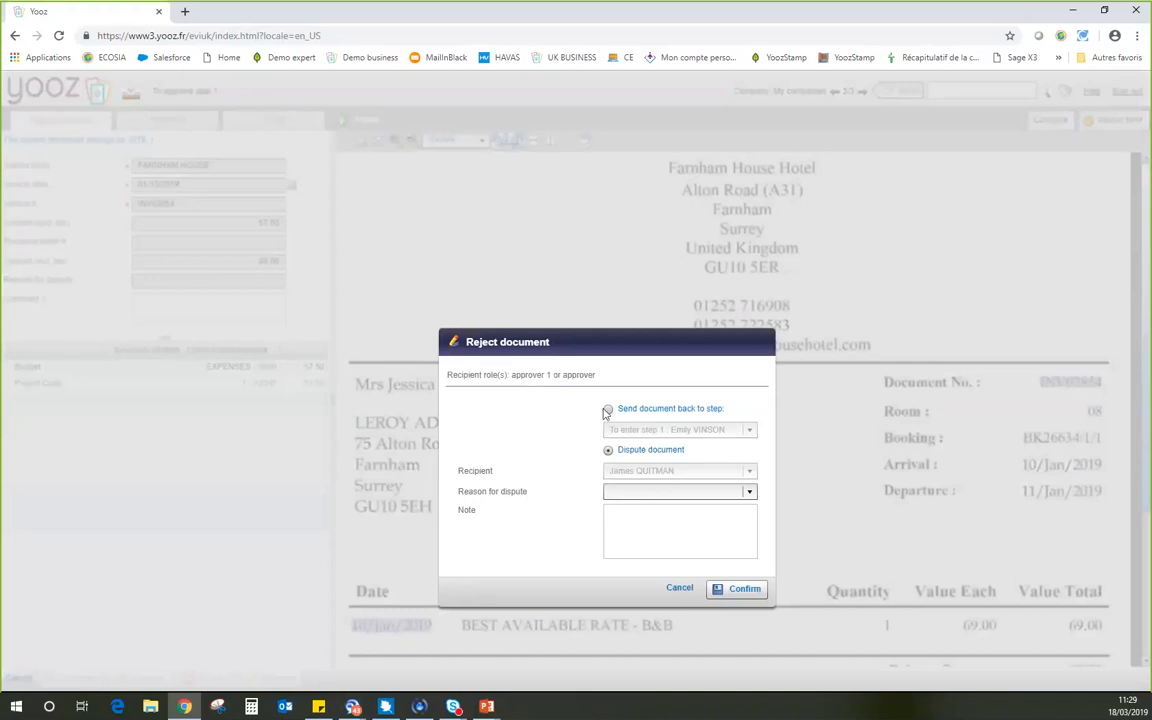
{"action": "left_click", "coordinate": [608, 410]}
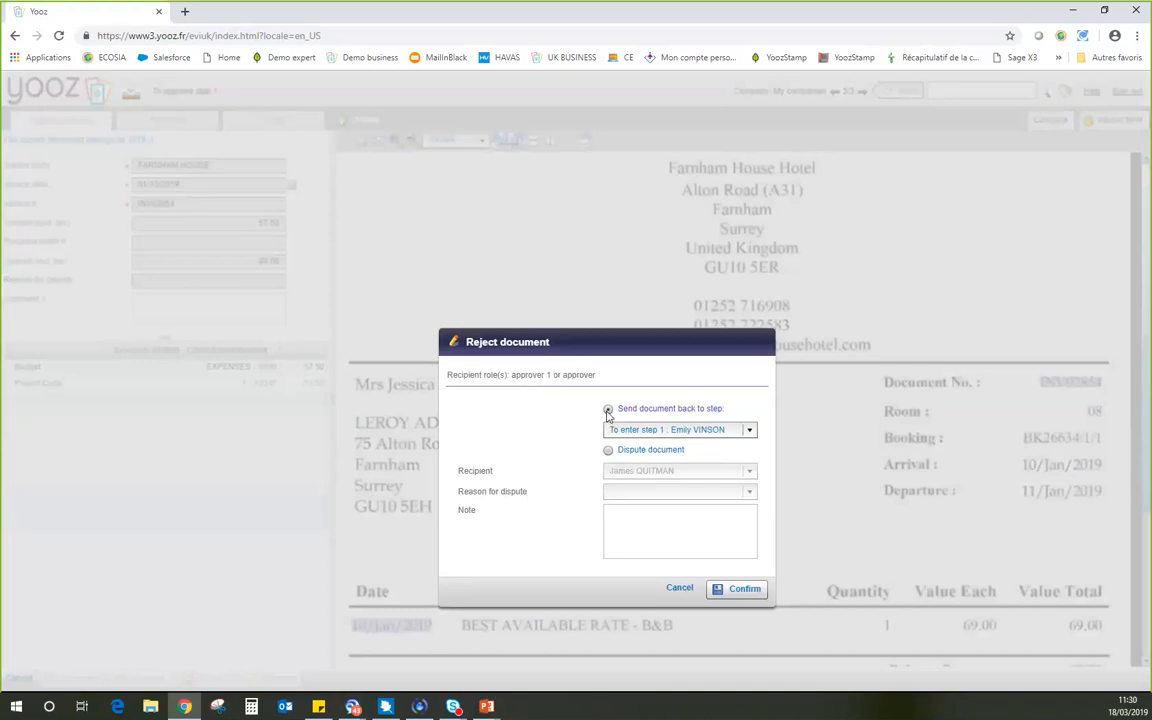
{"action": "left_click", "coordinate": [607, 410]}
{"action": "left_click", "coordinate": [713, 511]}
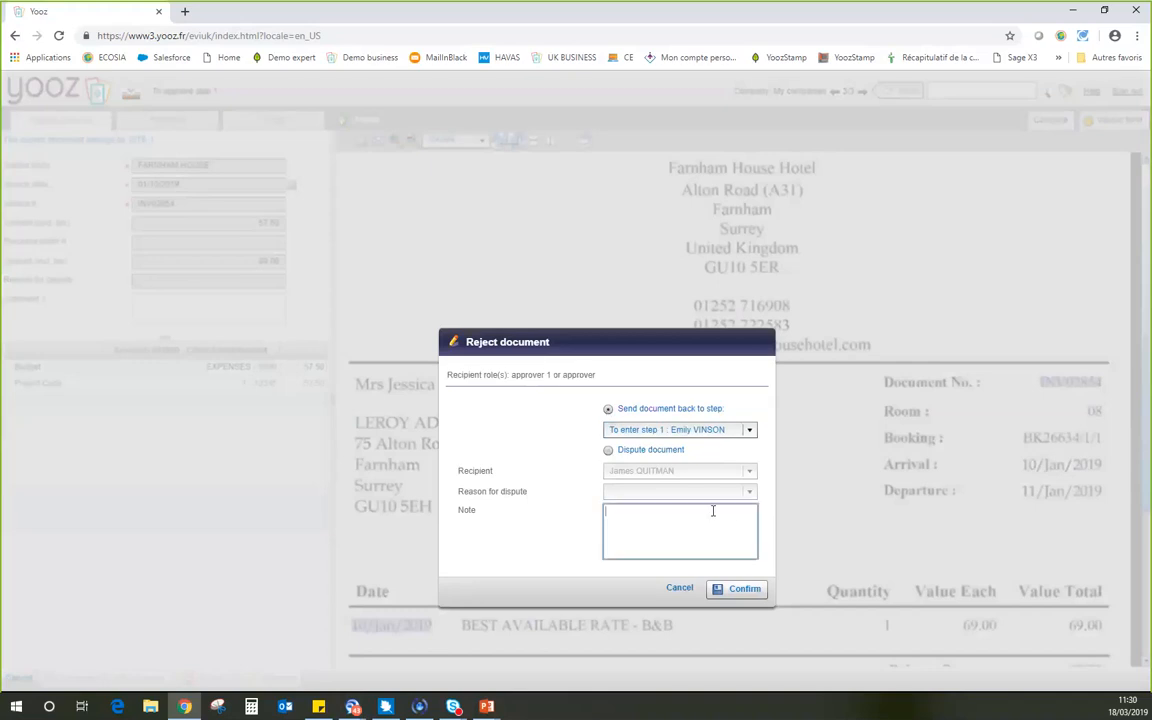
{"action": "type", "text": "Wrong"}
{"action": "key", "text": "BackSpace"}
{"action": "key", "text": "BackSpace"}
{"action": "key", "text": "BackSpace"}
{"action": "key", "text": "BackSpace"}
{"action": "key", "text": "BackSpace"}
{"action": "key", "text": "BackSpace"}
{"action": "left_click", "coordinate": [676, 588]}
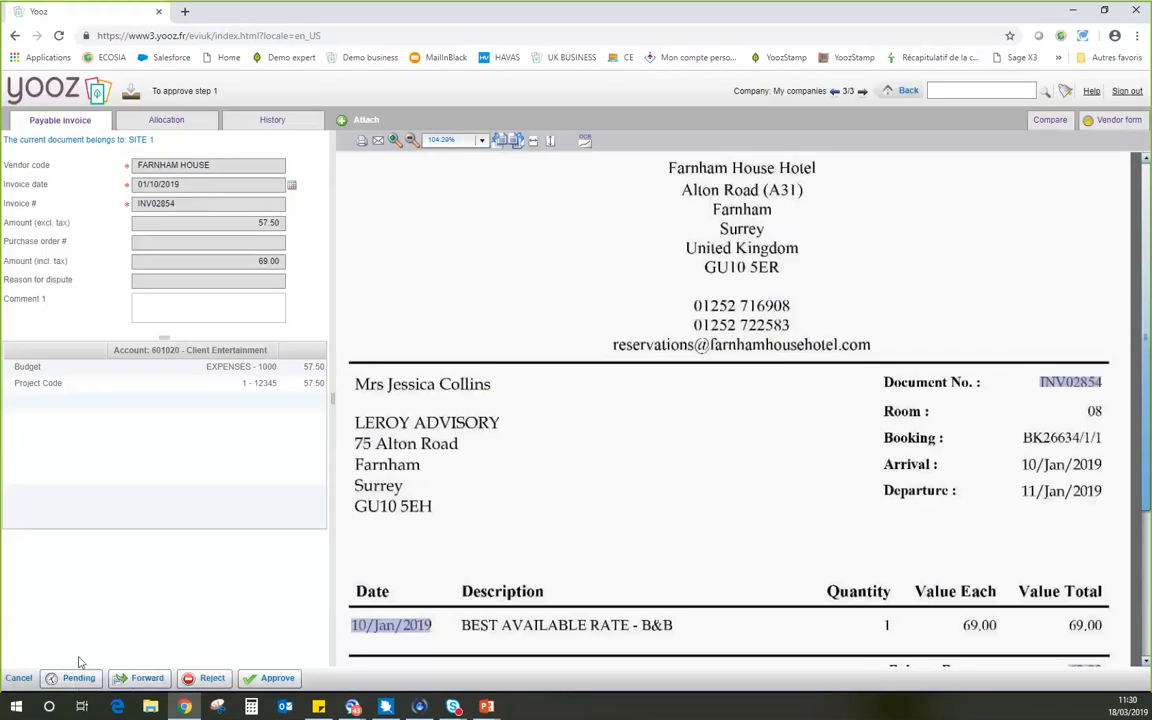
Approve the FARNHAM HOUSE invoice to the preset payment recipient and sign out of the approver account.
{"action": "left_click", "coordinate": [268, 679]}
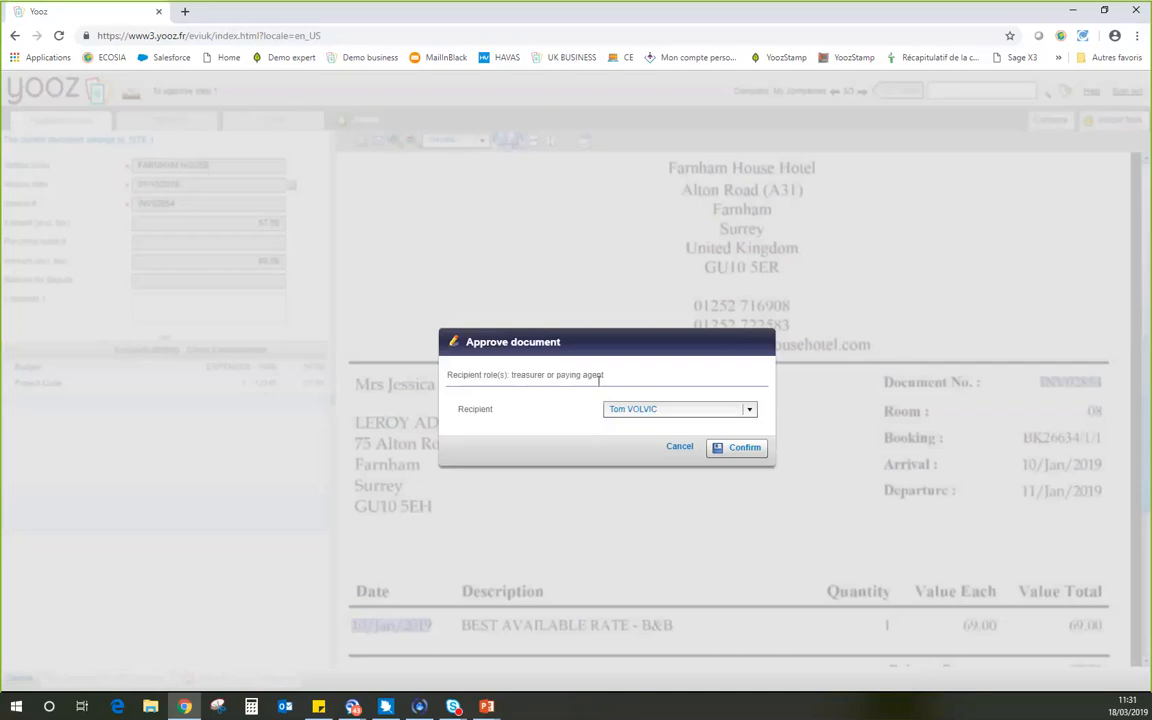
{"action": "left_click", "coordinate": [744, 452]}
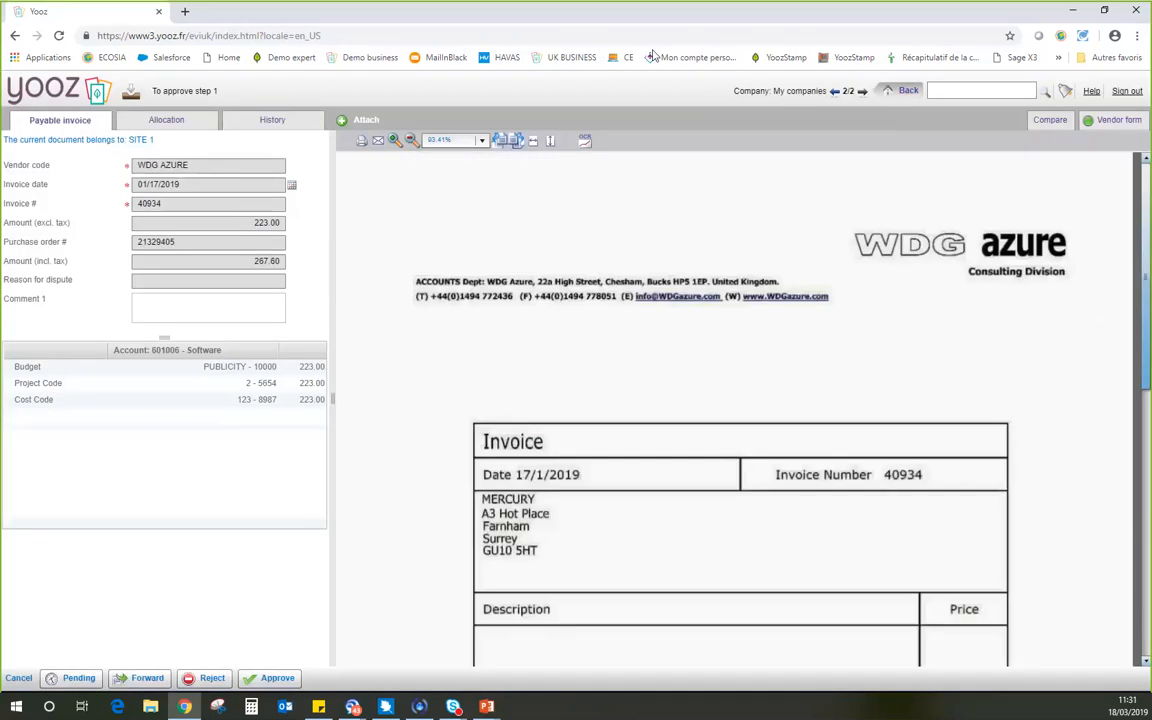
{"action": "left_click", "coordinate": [1120, 94]}
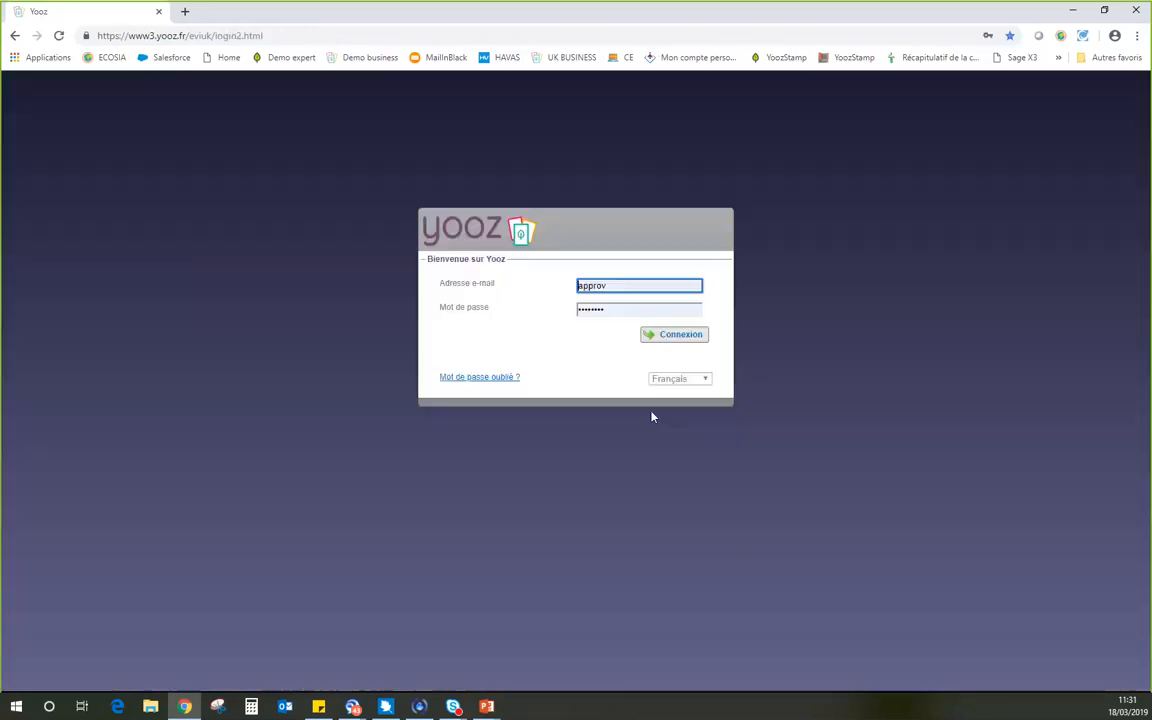
Switch the login page to English and sign in with the saved pay account and its stored password.
{"action": "left_click", "coordinate": [677, 381]}
{"action": "left_click", "coordinate": [677, 392]}
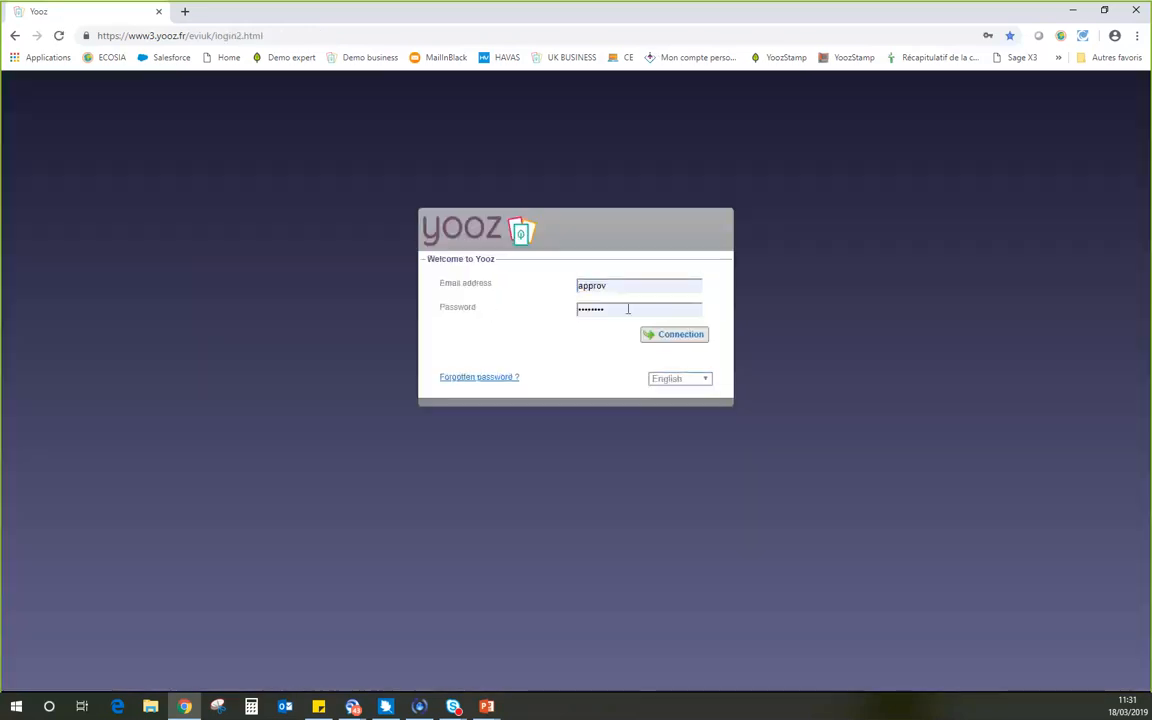
{"action": "type", "text": "pay"}
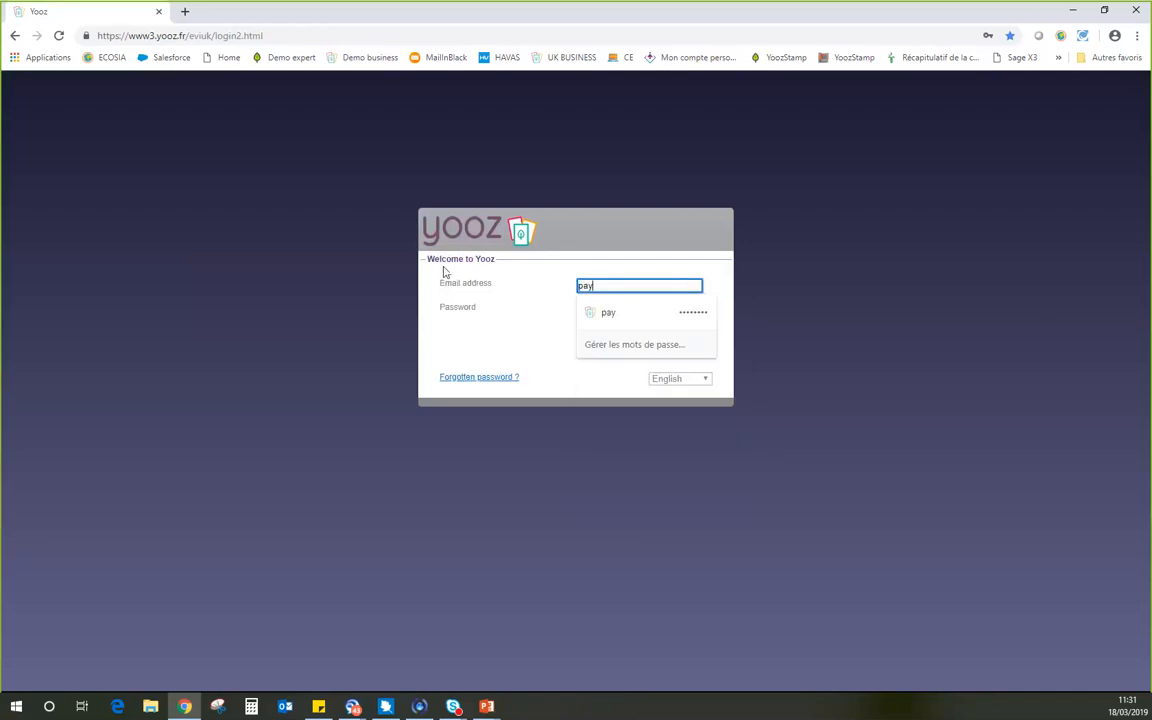
{"action": "key", "text": "Return"}
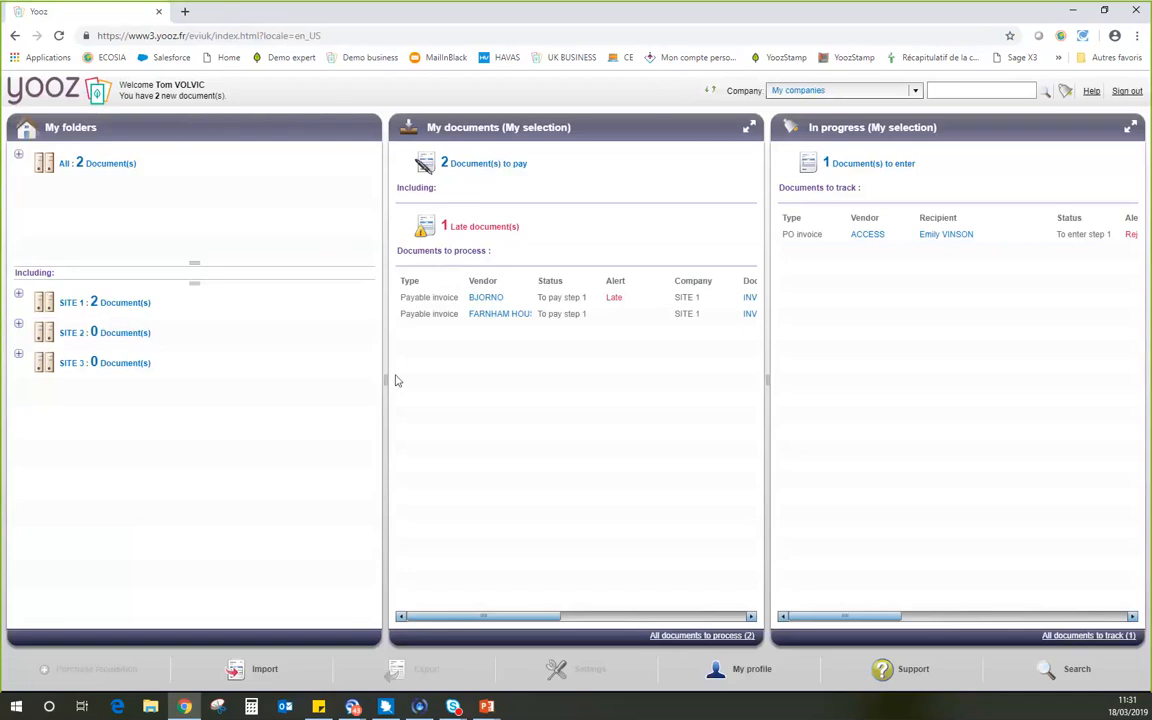
Widen the My documents column on both sides and open the FARNHAM HOUSE invoice waiting at payment step 1.
{"action": "left_click_drag", "start_coordinate": [386, 384], "coordinate": [328, 383]}
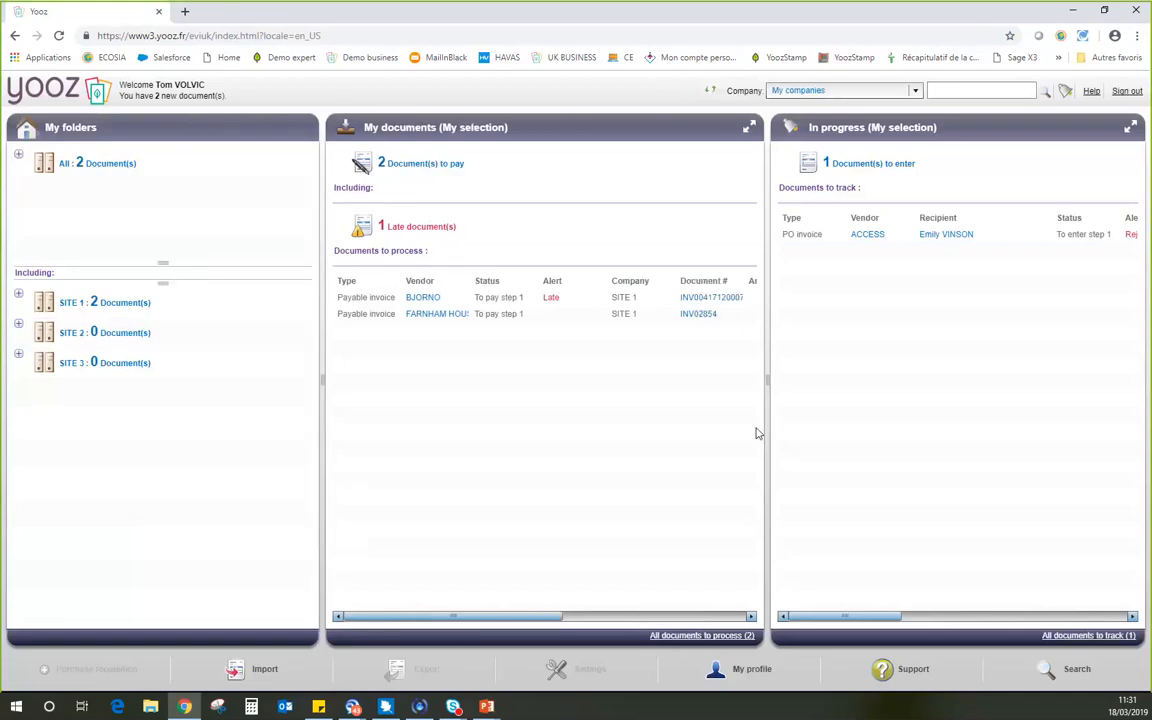
{"action": "left_click_drag", "start_coordinate": [766, 385], "coordinate": [801, 379]}
{"action": "left_click", "coordinate": [488, 315]}
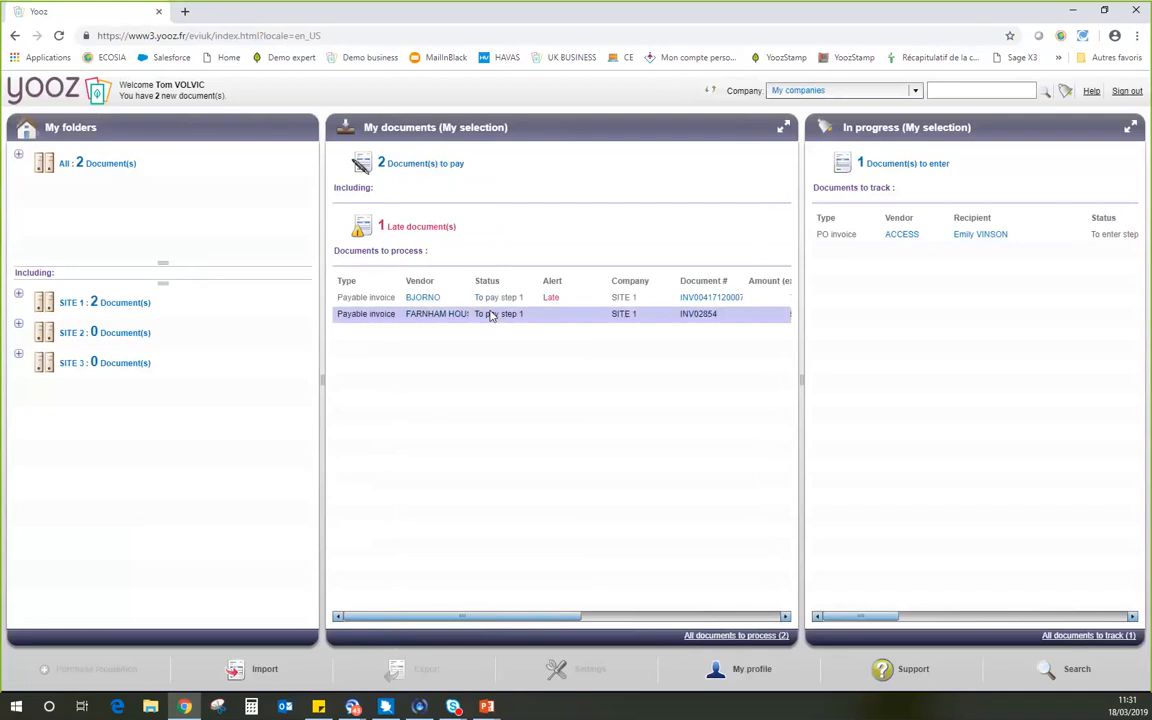
{"action": "double_click", "coordinate": [490, 315]}
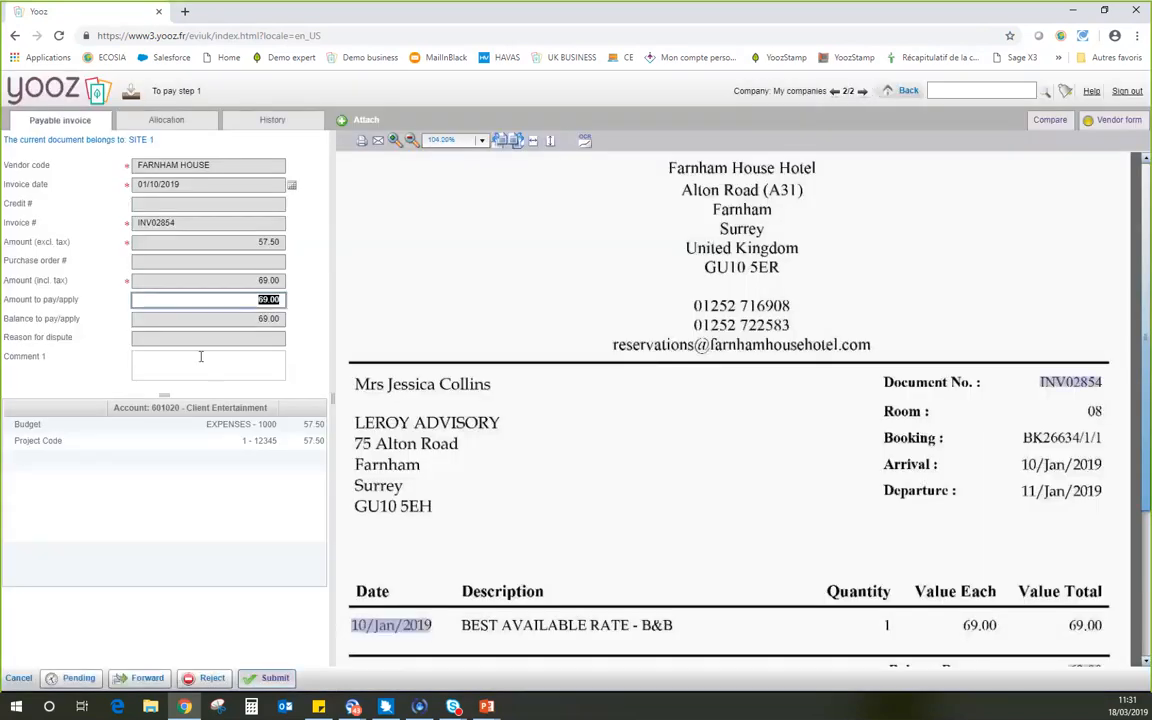
Submit the FARNHAM HOUSE invoice's payment step and return to the dashboard.
{"action": "left_click", "coordinate": [200, 356]}
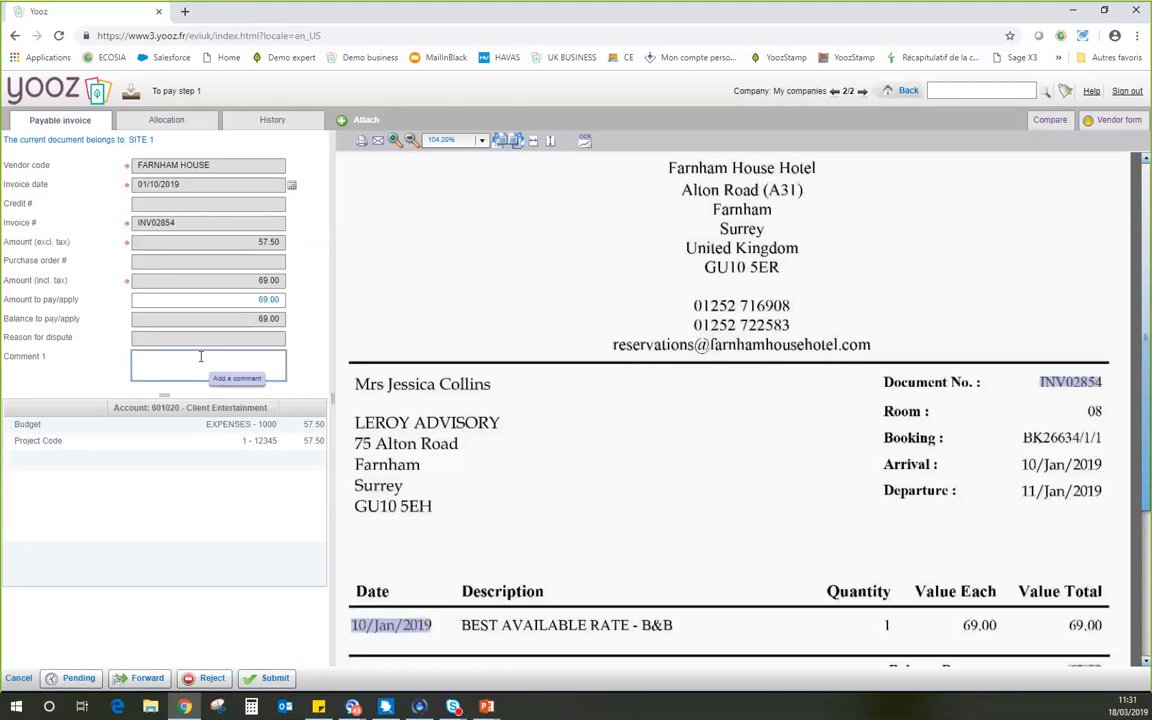
{"action": "type", "text": "d"}
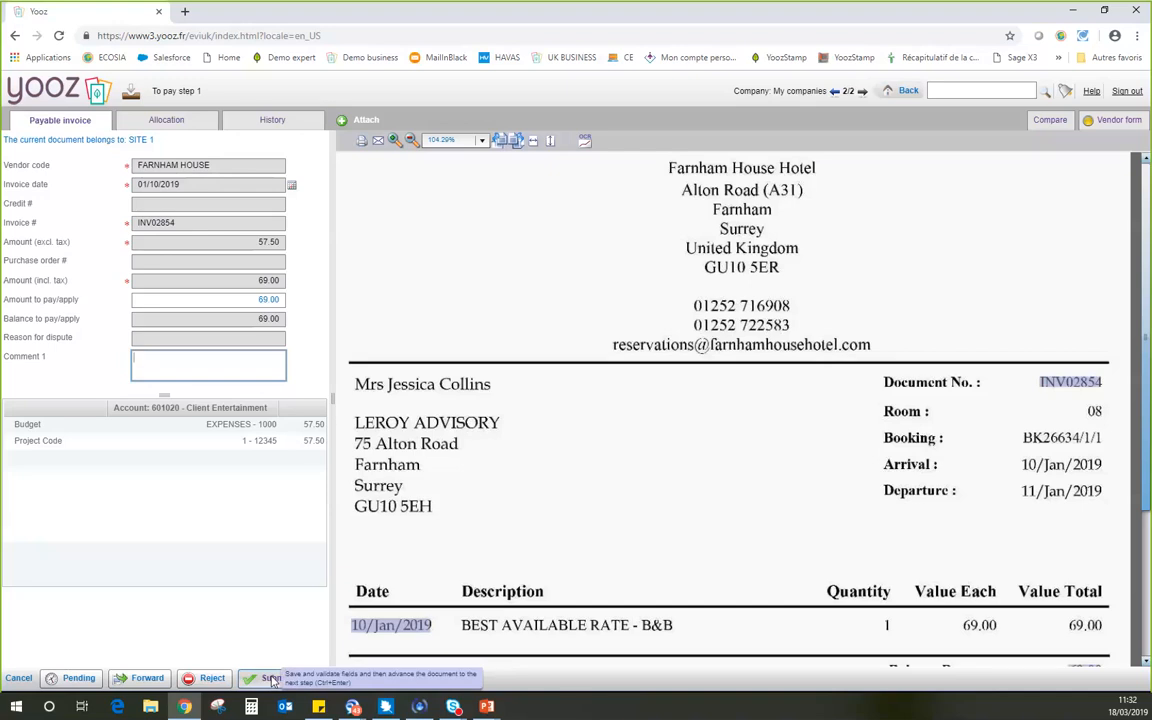
{"action": "left_click", "coordinate": [273, 680]}
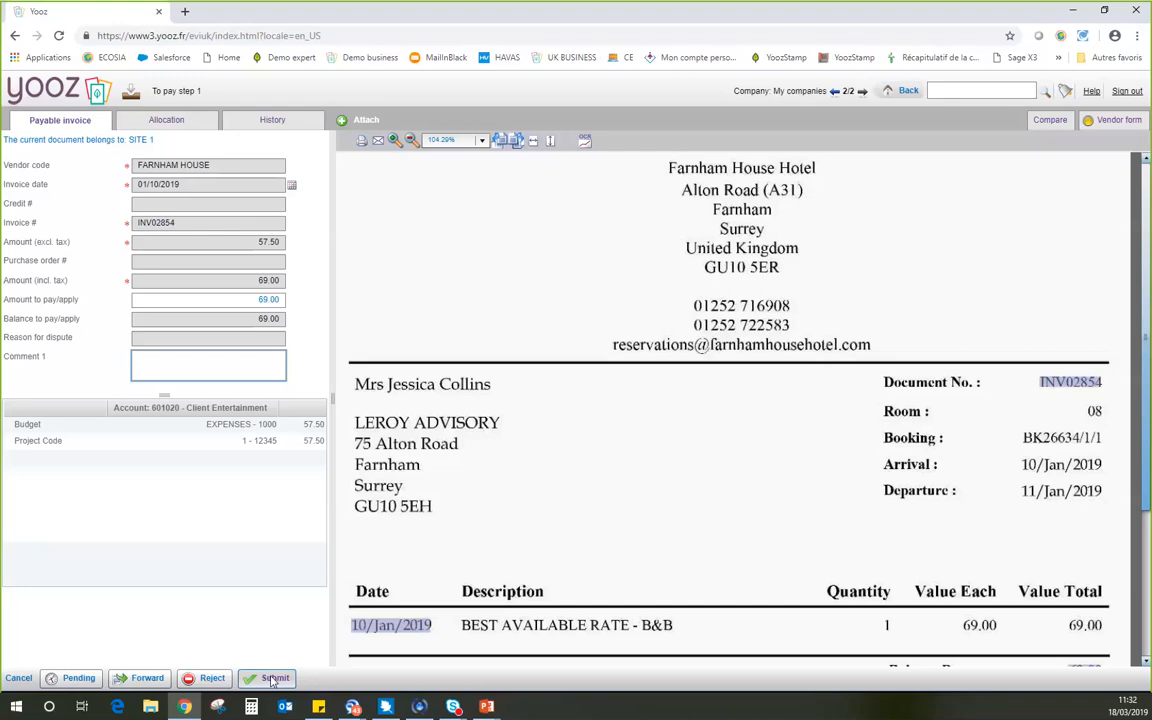
{"action": "left_click", "coordinate": [272, 679]}
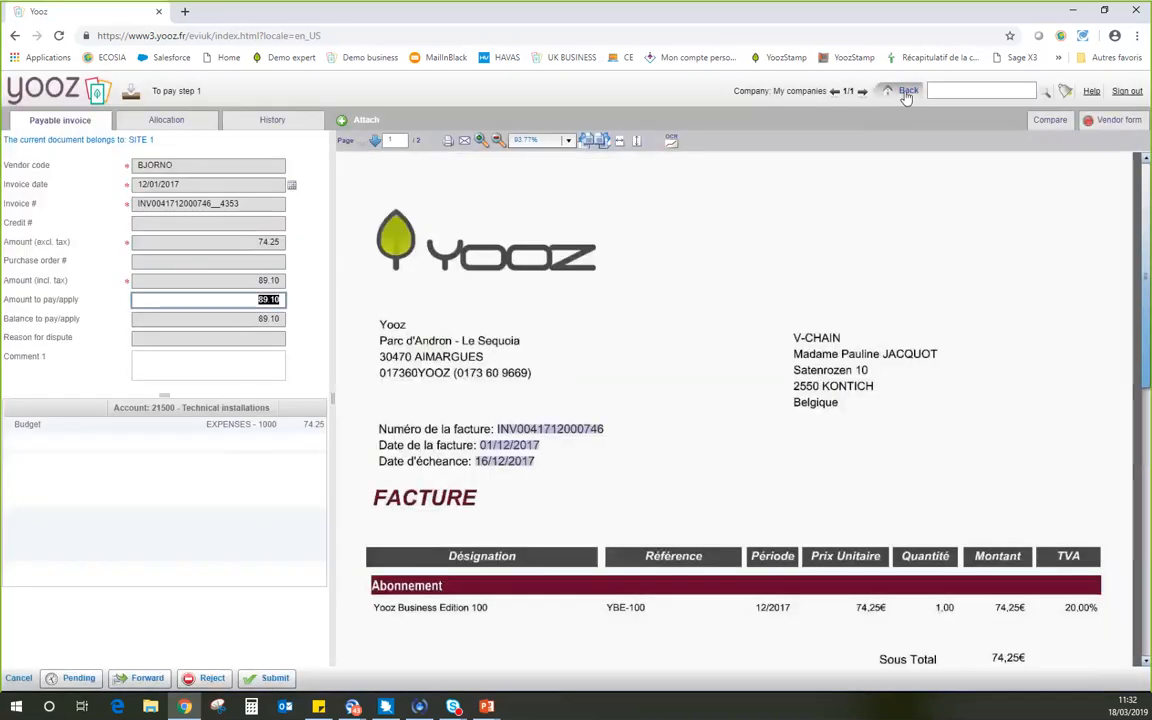
{"action": "left_click", "coordinate": [903, 90]}
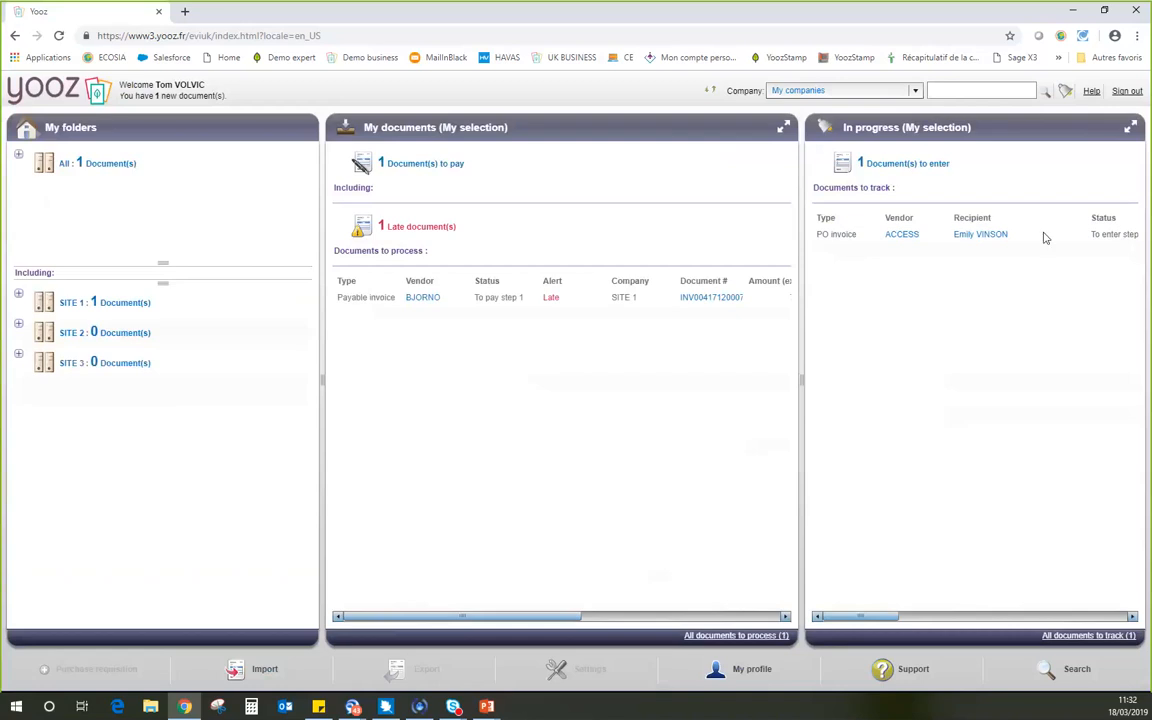
Sign out, switch the login page to English, and sign in with the saved admin account and its stored password.
{"action": "left_click", "coordinate": [1125, 91]}
{"action": "left_click", "coordinate": [682, 379]}
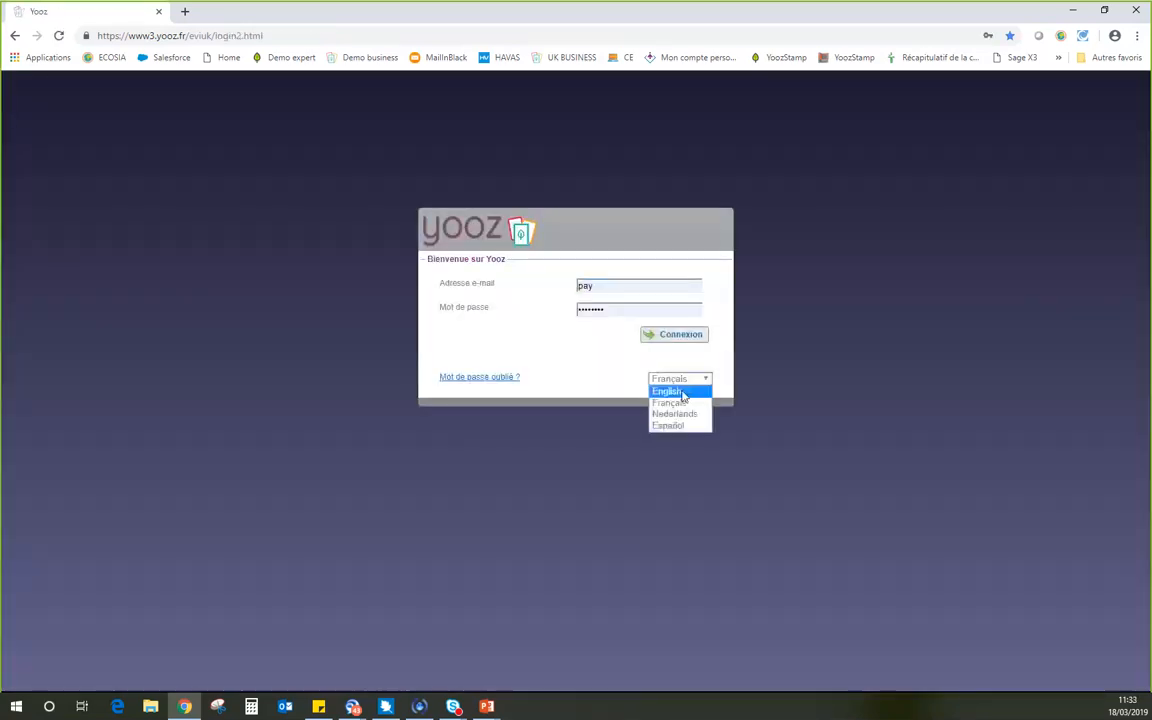
{"action": "left_click", "coordinate": [683, 393]}
{"action": "left_click_drag", "start_coordinate": [630, 286], "coordinate": [520, 277]}
{"action": "type", "text": "admin"}
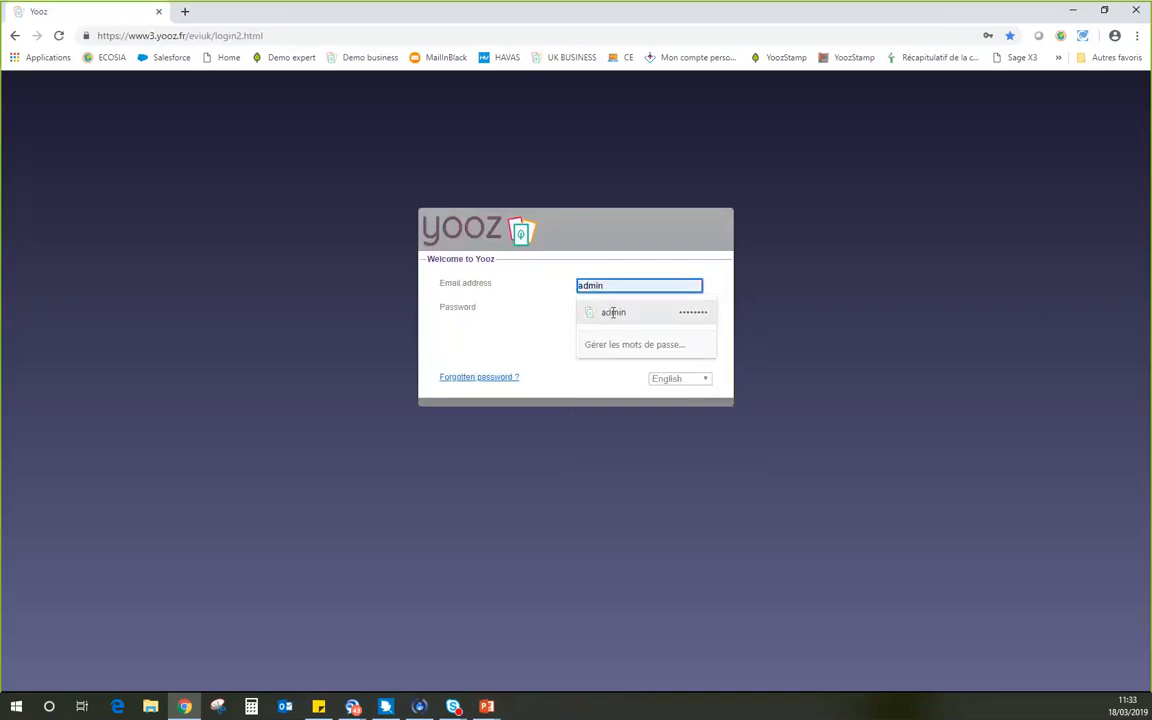
{"action": "left_click", "coordinate": [609, 312]}
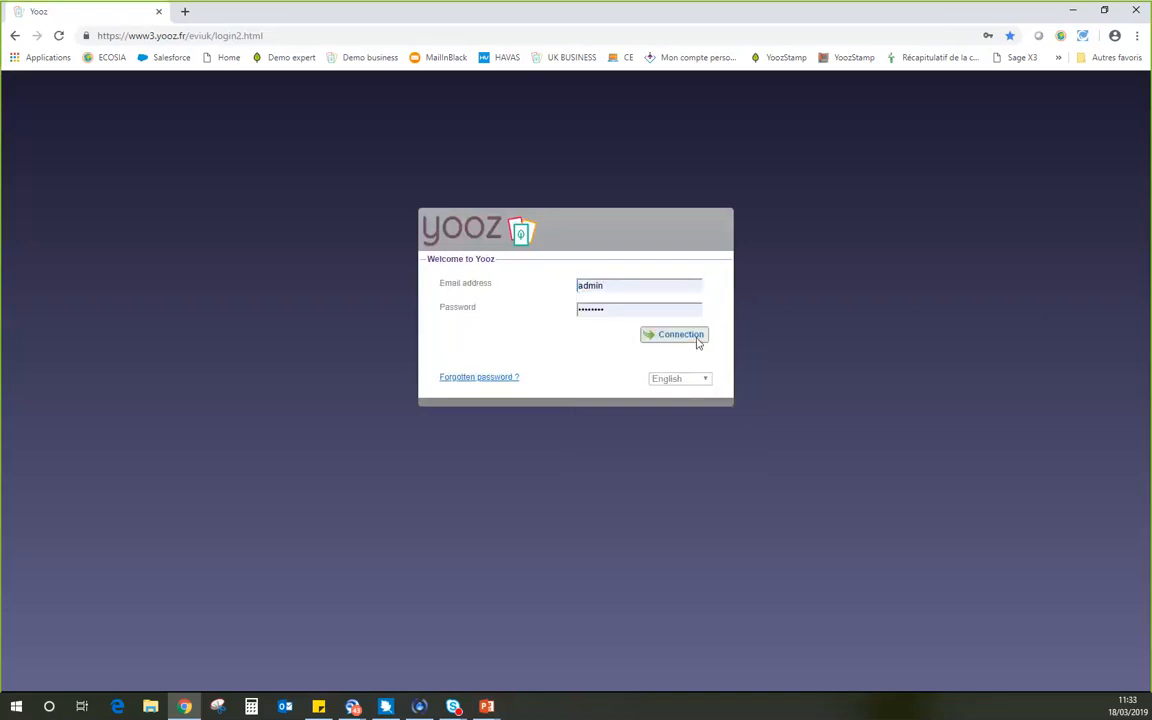
{"action": "left_click", "coordinate": [680, 335]}
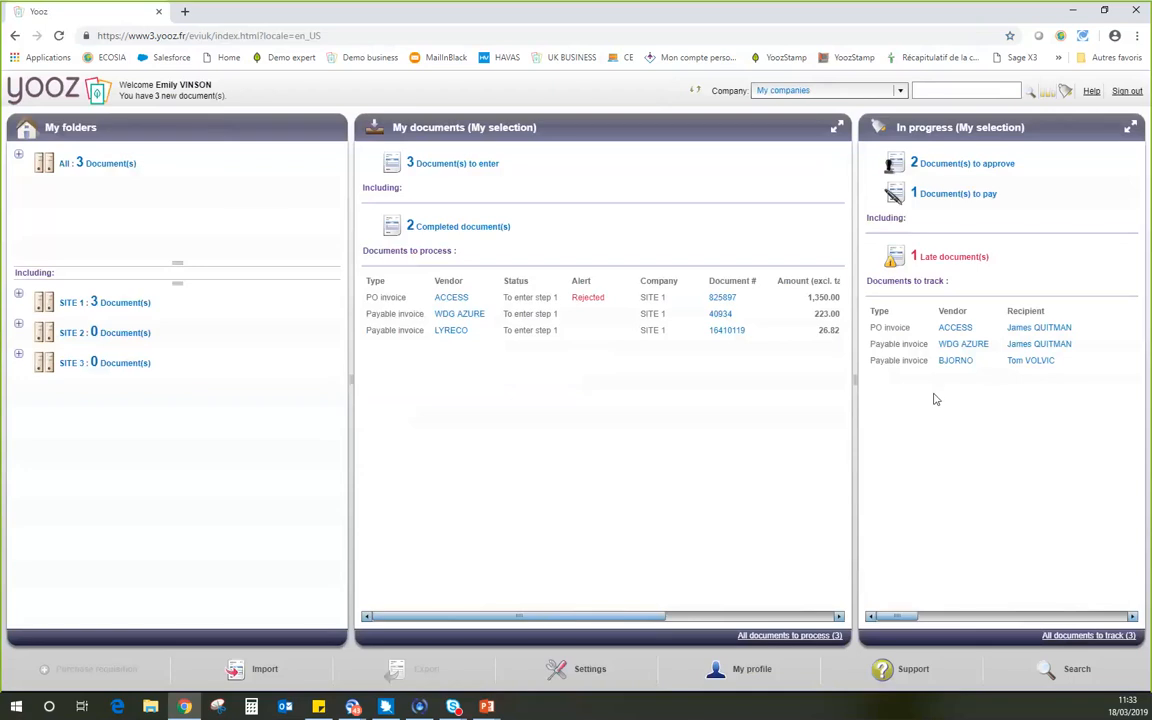
Run an advanced search for documents whose vendor name is FARNHAM HOUSE.
{"action": "left_click", "coordinate": [1068, 668]}
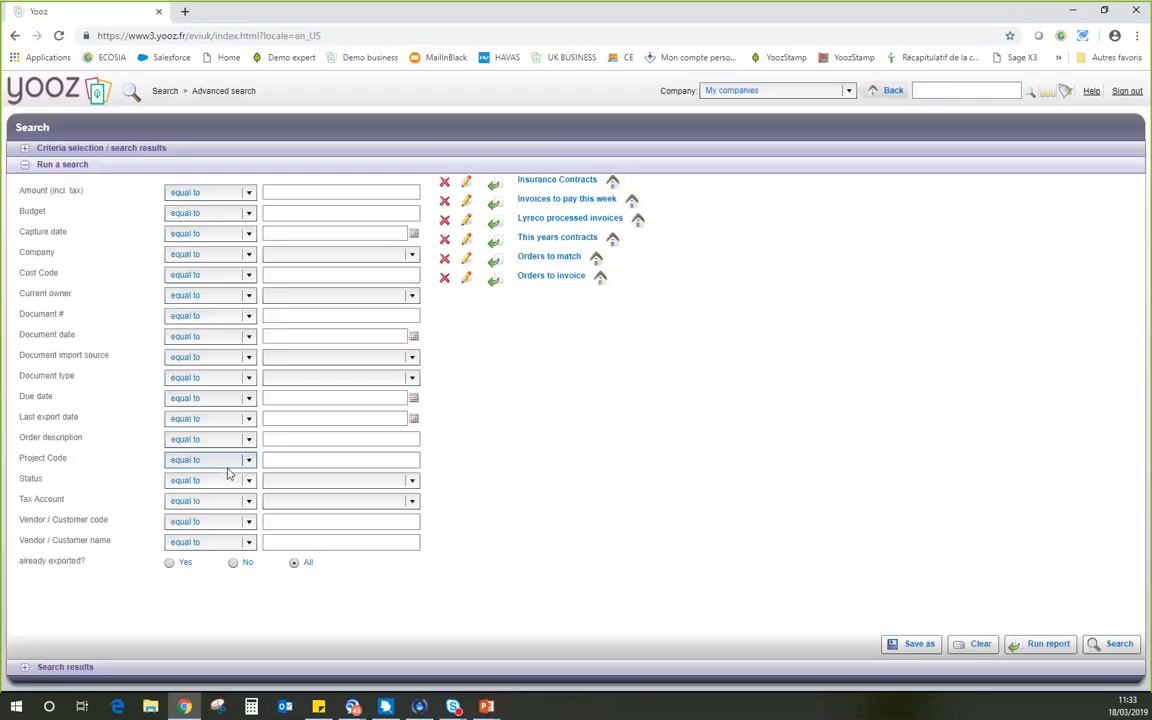
{"action": "left_click", "coordinate": [291, 542]}
{"action": "type", "text": "f"}
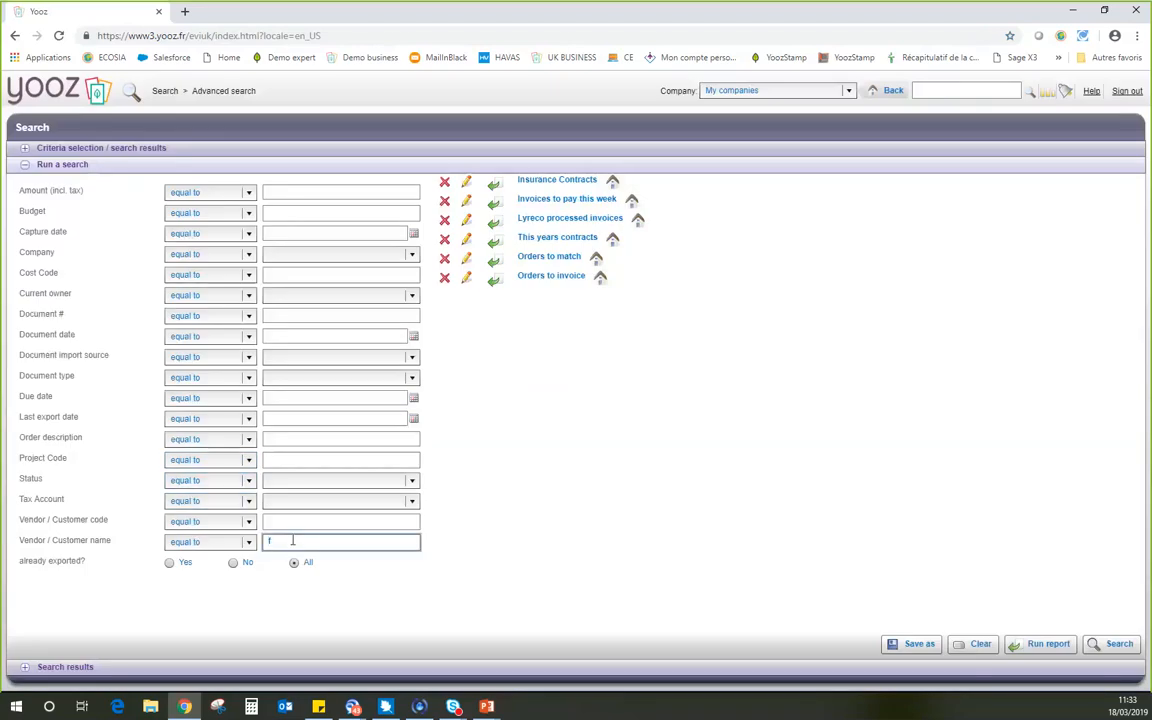
{"action": "type", "text": "ar"}
{"action": "left_click", "coordinate": [294, 556]}
{"action": "left_click", "coordinate": [1117, 648]}
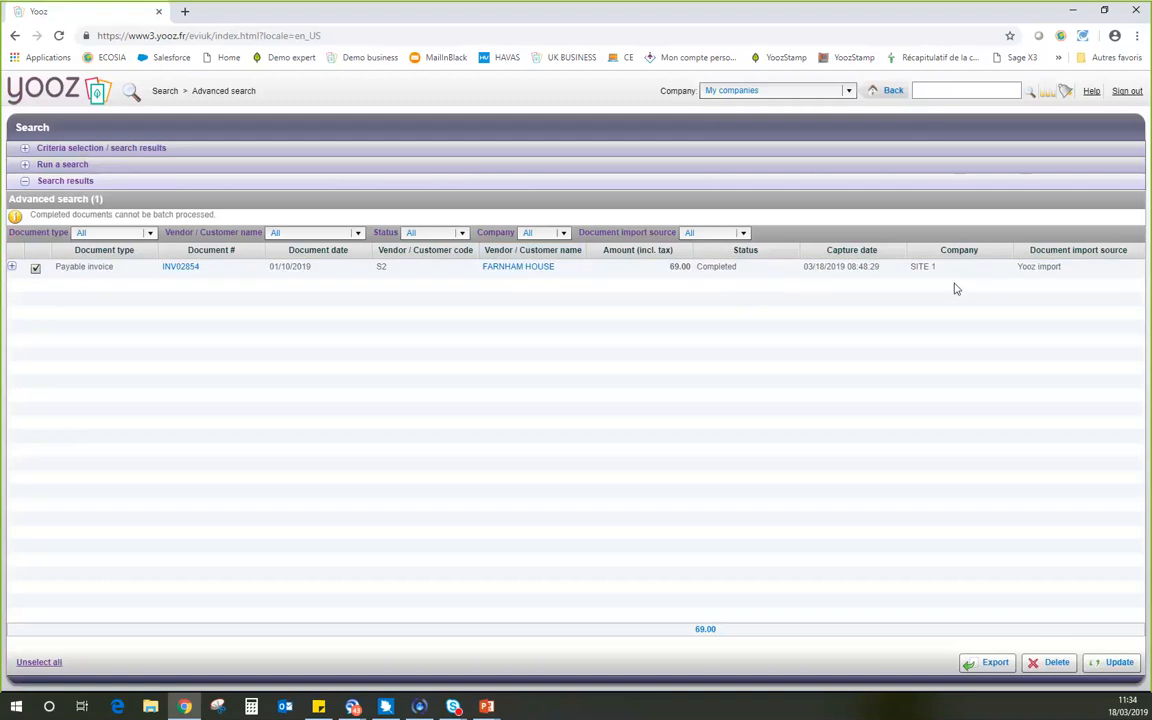
Leave the search results and open the Process settings of the startup wizard showing the payable invoice workflow.
{"action": "left_click", "coordinate": [887, 91]}
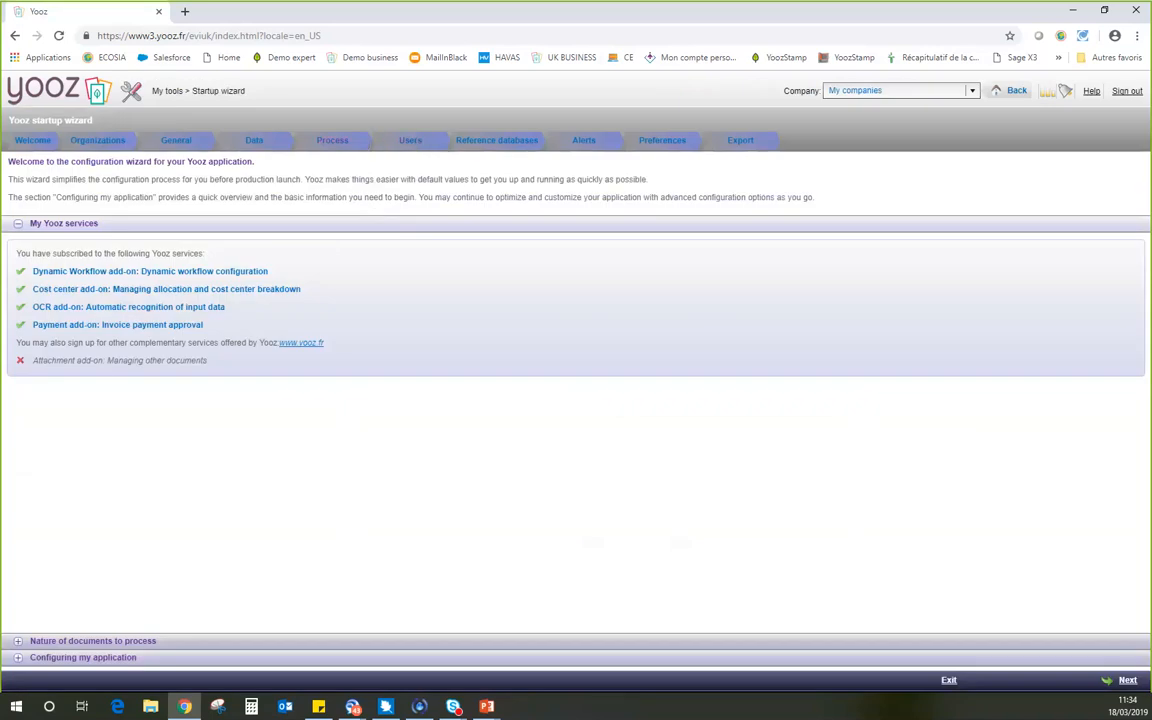
{"action": "left_click", "coordinate": [332, 141]}
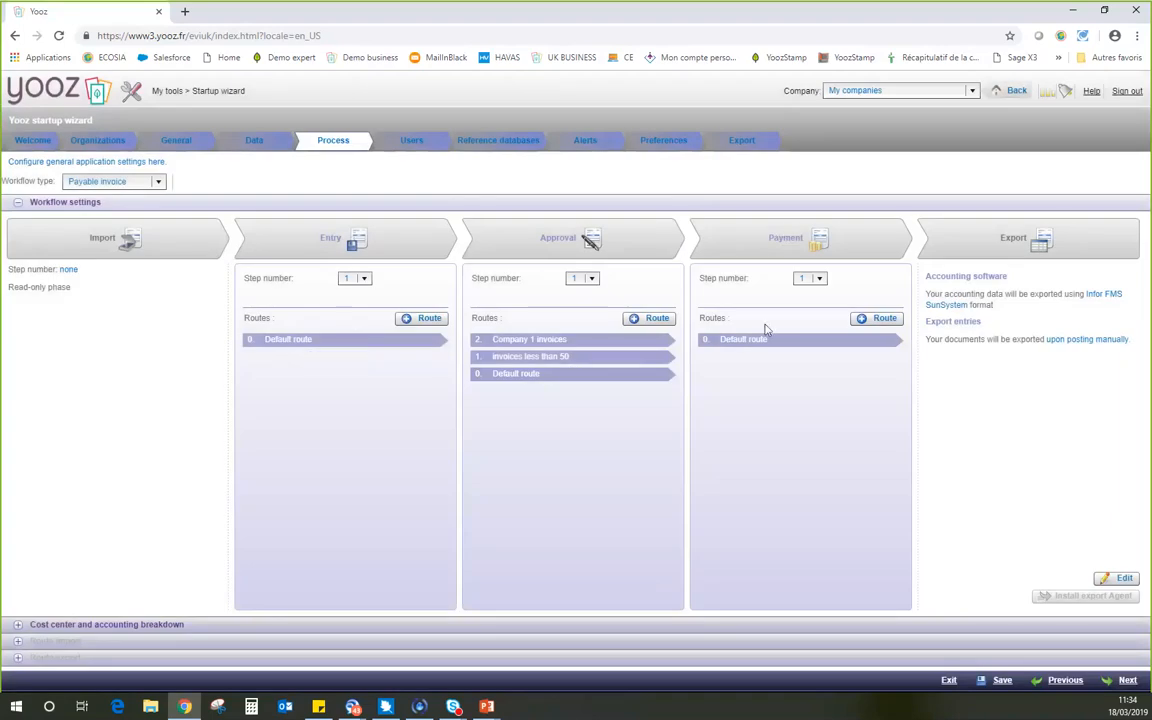
Examine the step number choices offered for the Entry and Approval phases of the payable invoice workflow.
{"action": "left_click", "coordinate": [363, 279]}
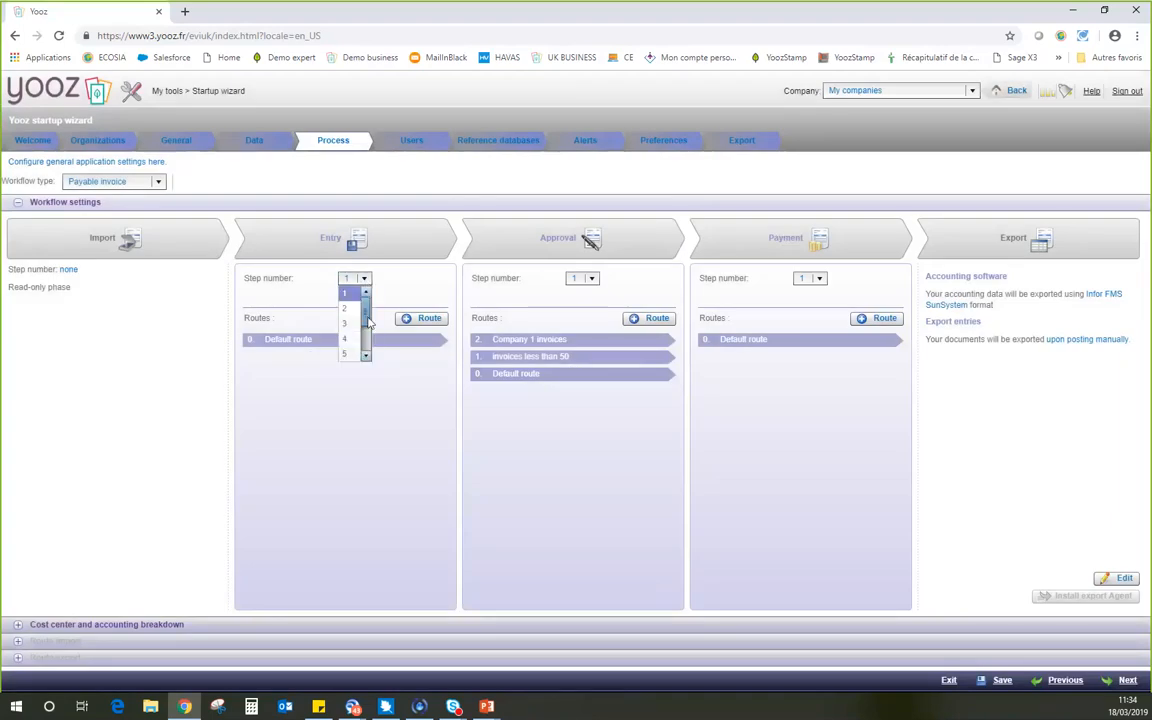
{"action": "left_click_drag", "start_coordinate": [367, 319], "coordinate": [367, 366]}
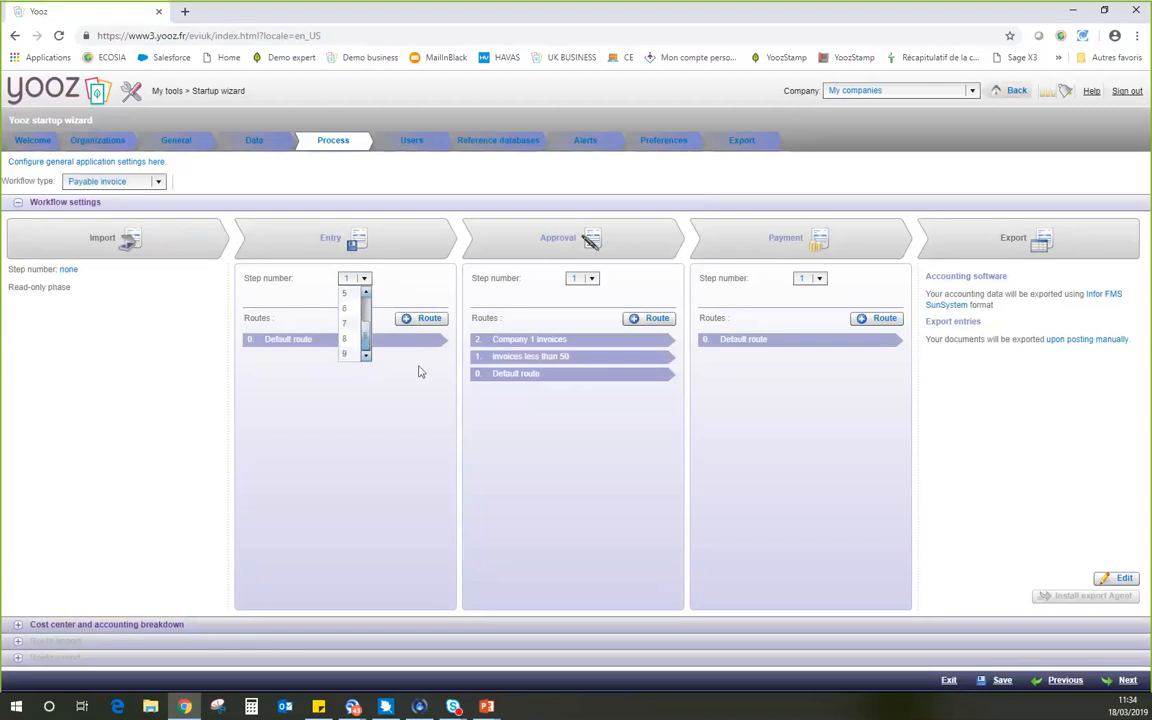
{"action": "left_click", "coordinate": [533, 293]}
{"action": "left_click", "coordinate": [591, 280]}
{"action": "left_click_drag", "start_coordinate": [594, 310], "coordinate": [590, 366]}
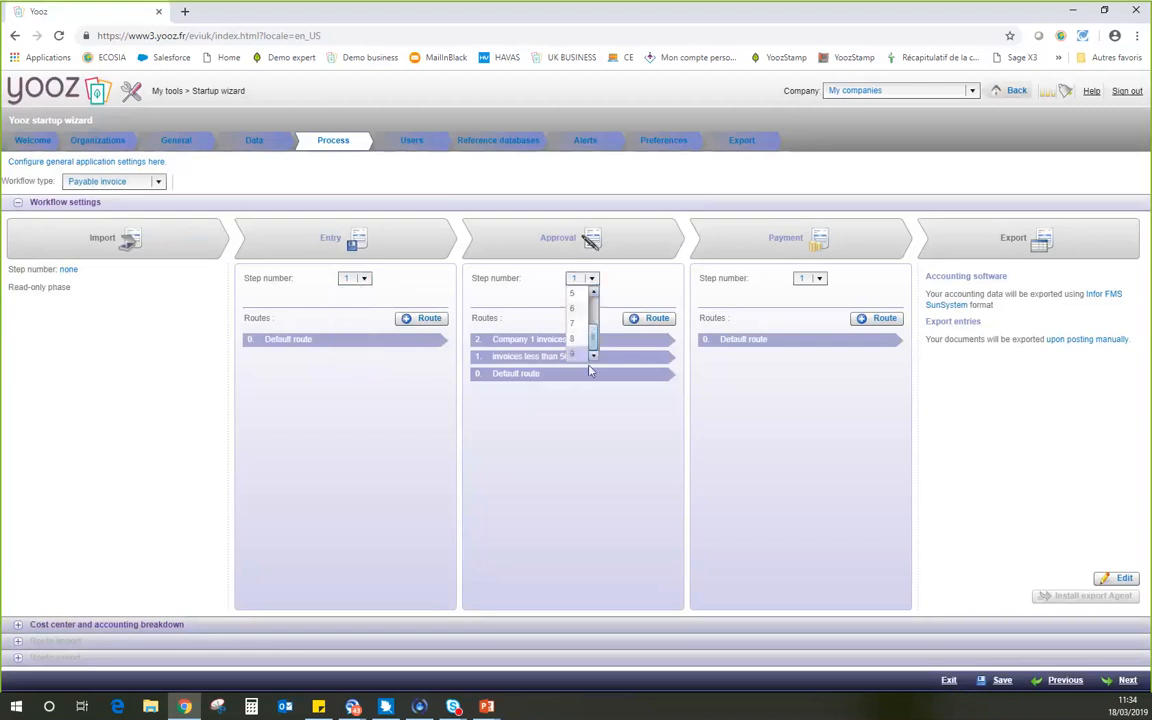
{"action": "left_click", "coordinate": [618, 289]}
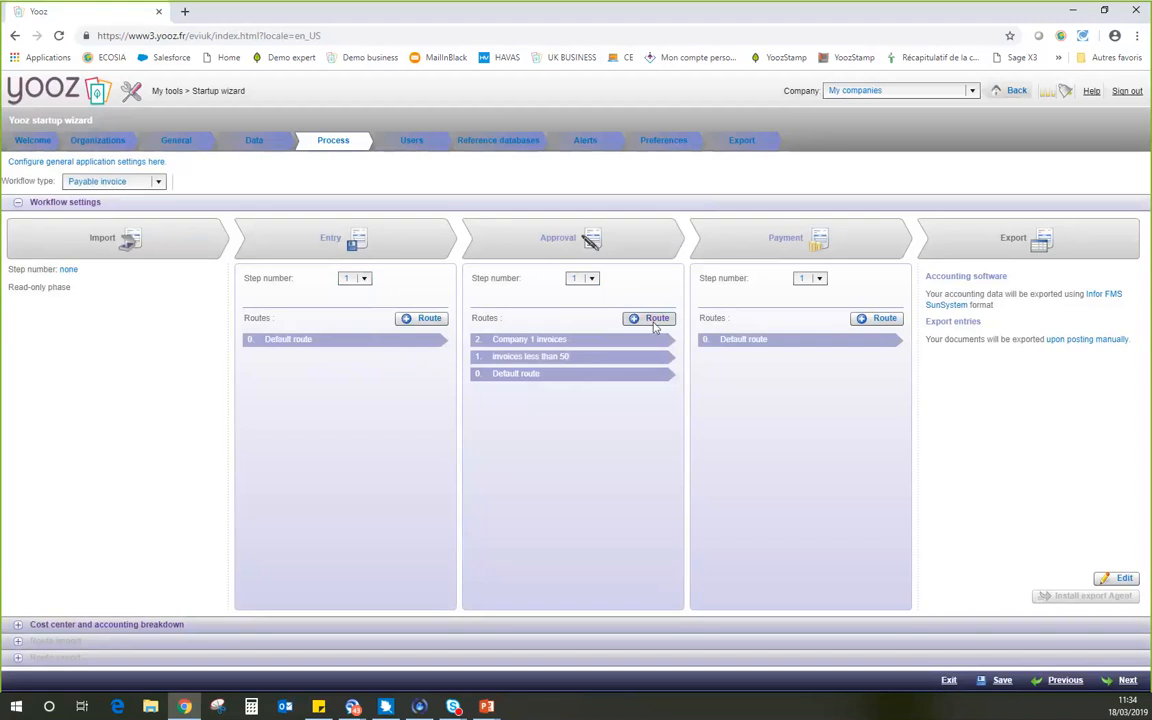
Start a new Approval route with the condition Company equal to SITE 2.
{"action": "left_click", "coordinate": [655, 320]}
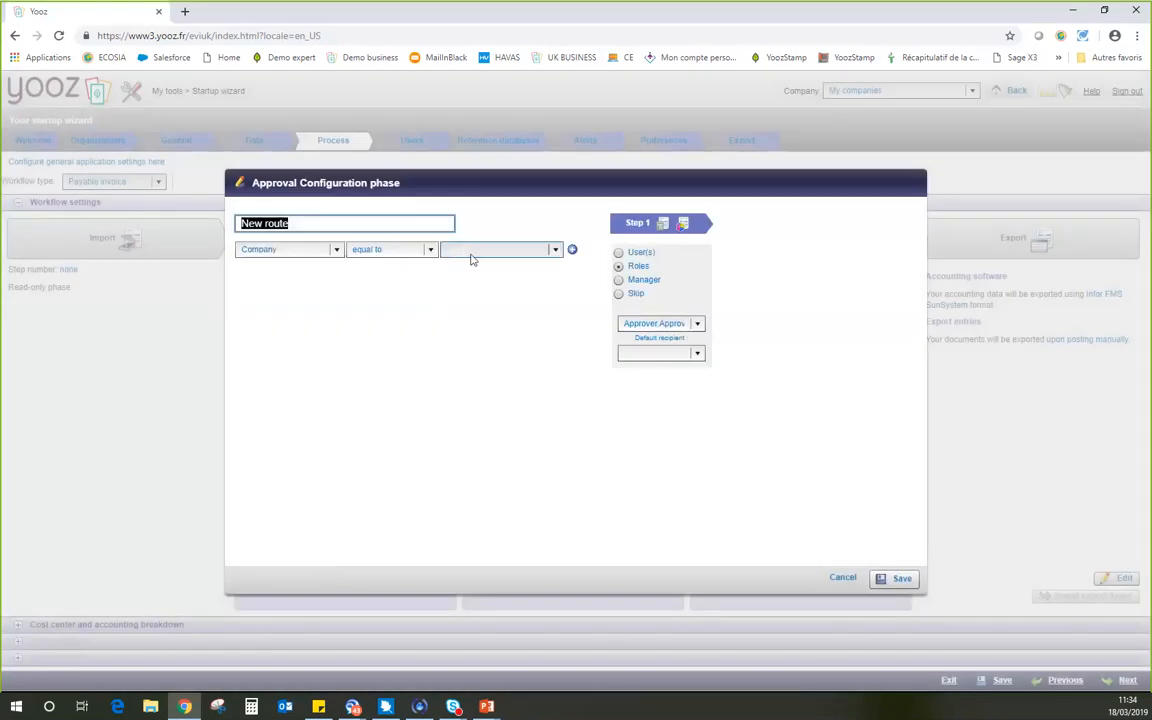
{"action": "left_click", "coordinate": [473, 258]}
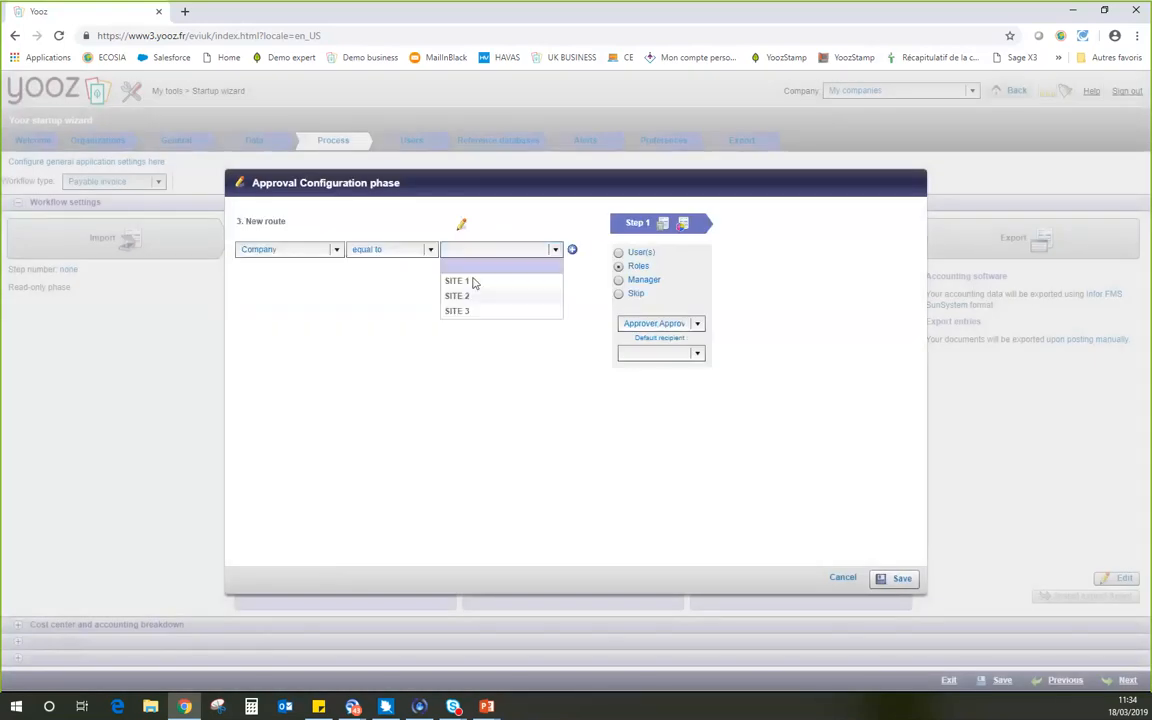
{"action": "left_click", "coordinate": [476, 296]}
Add a second condition to the new approval route: Vendor name equal to BELGACOM.
{"action": "left_click", "coordinate": [571, 251]}
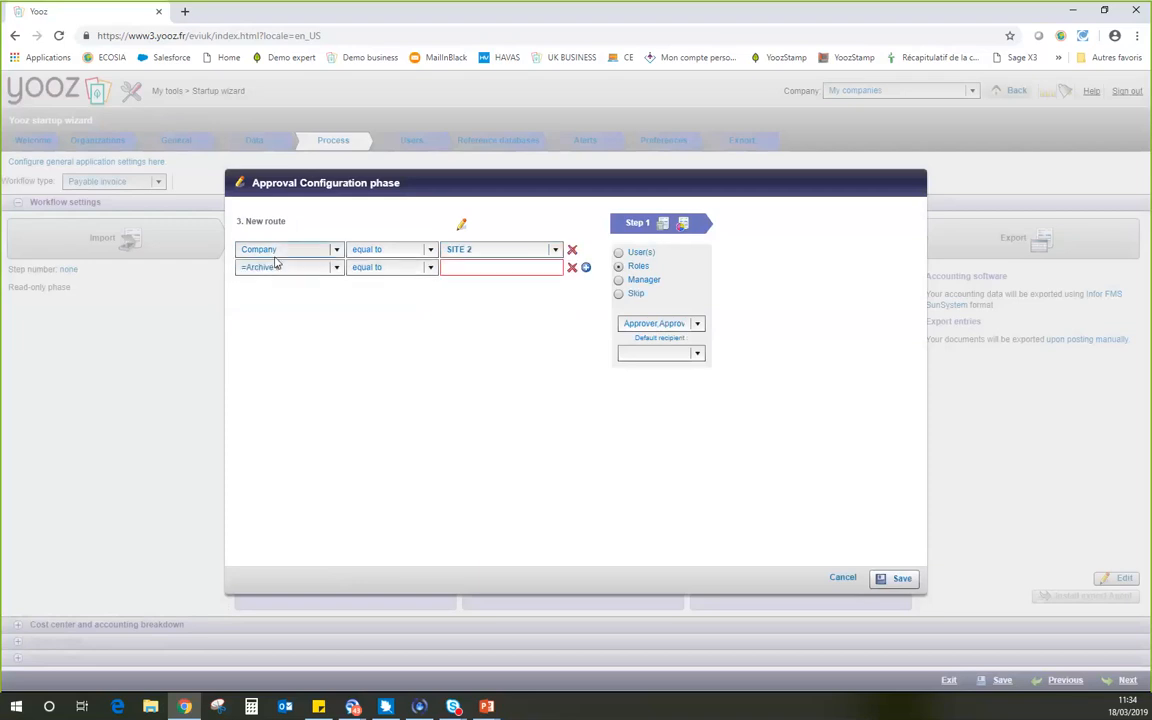
{"action": "left_click", "coordinate": [283, 267]}
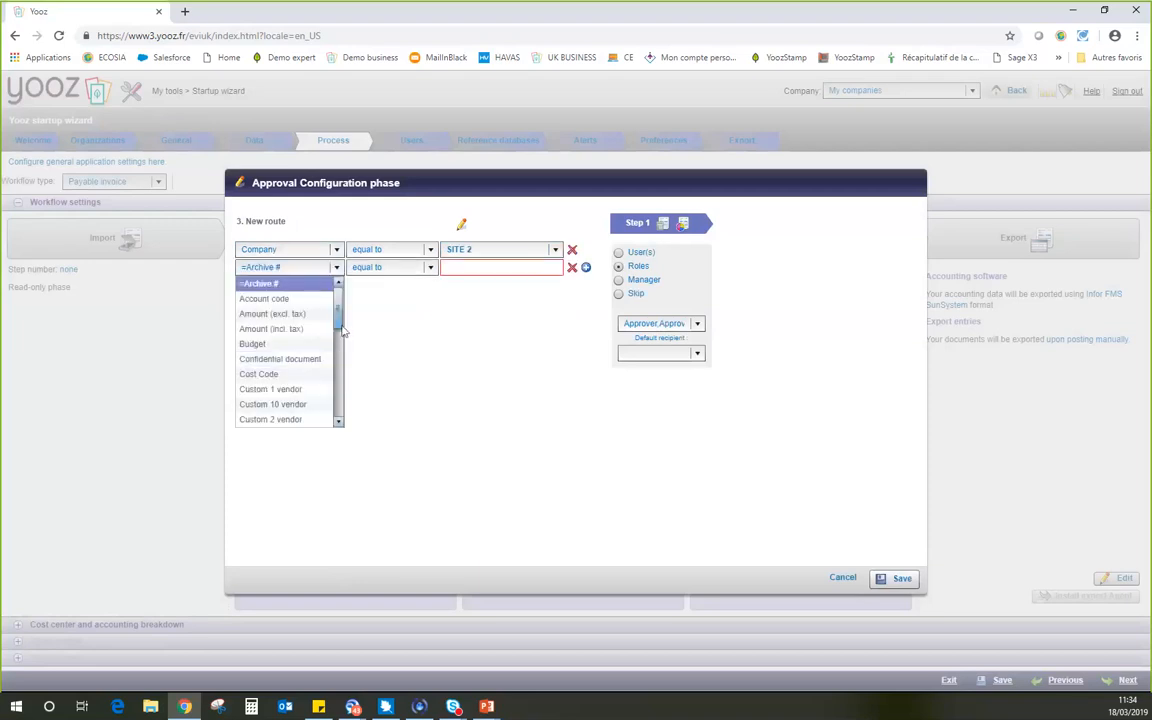
{"action": "scroll", "coordinate": [341, 365], "scroll_direction": "down", "scroll_amount": 10}
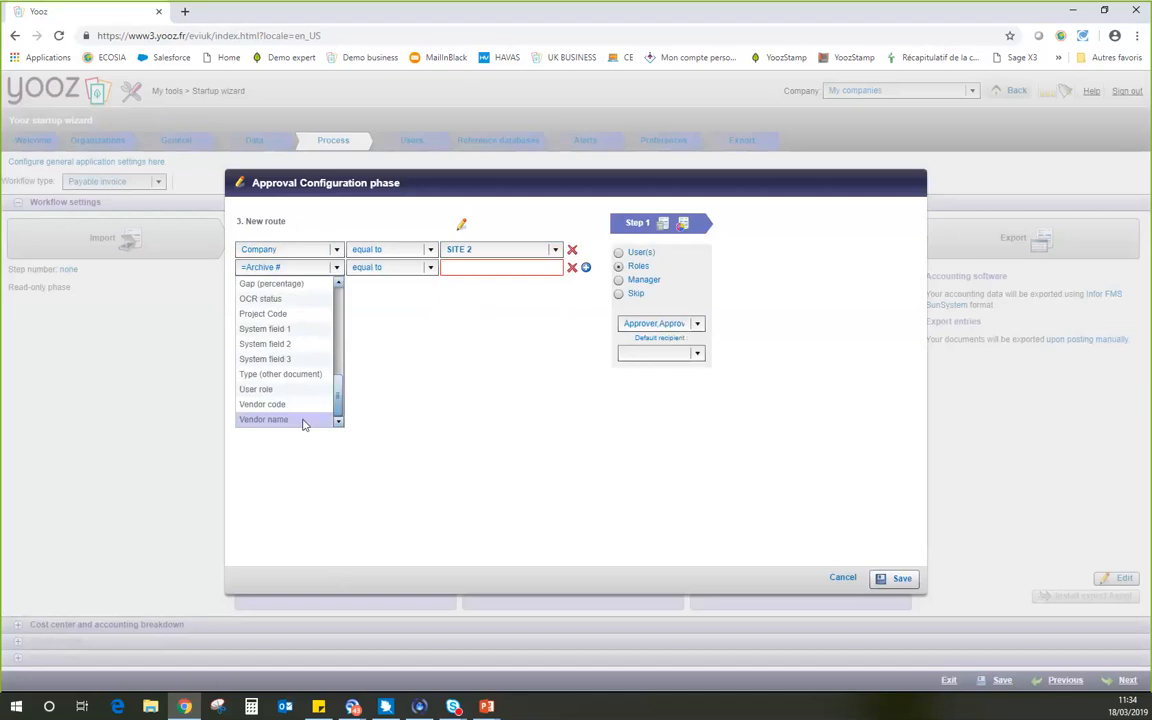
{"action": "left_click", "coordinate": [303, 419]}
{"action": "left_click", "coordinate": [537, 275]}
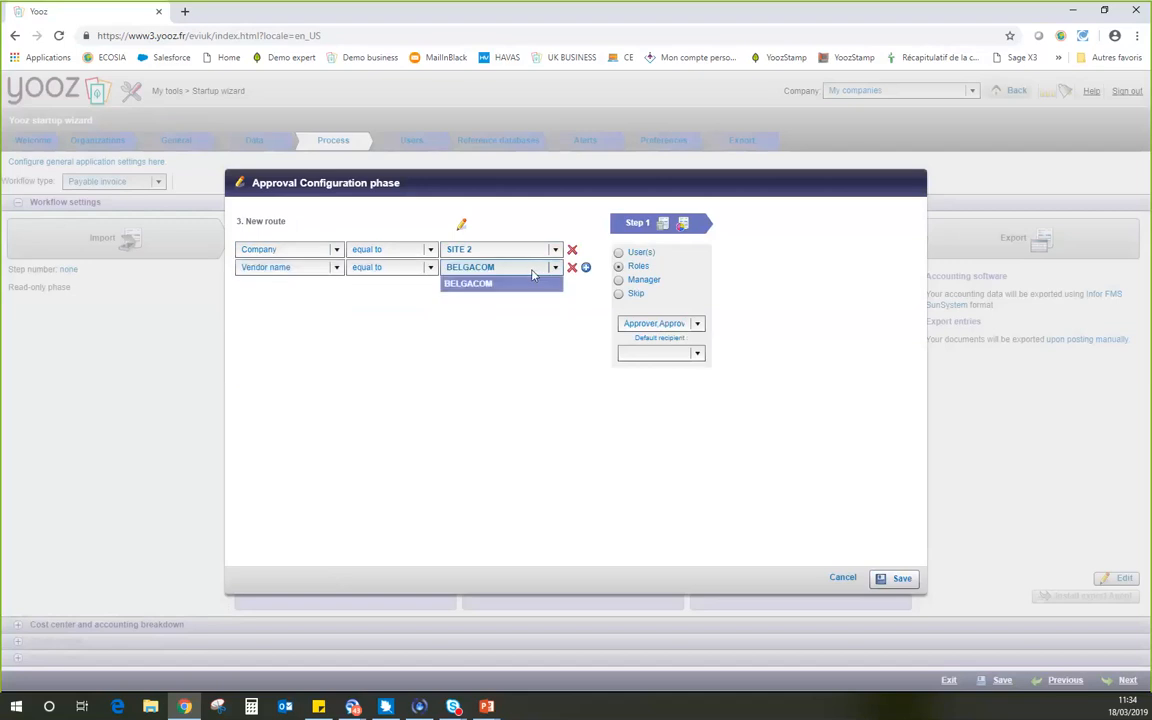
{"action": "left_click", "coordinate": [533, 281]}
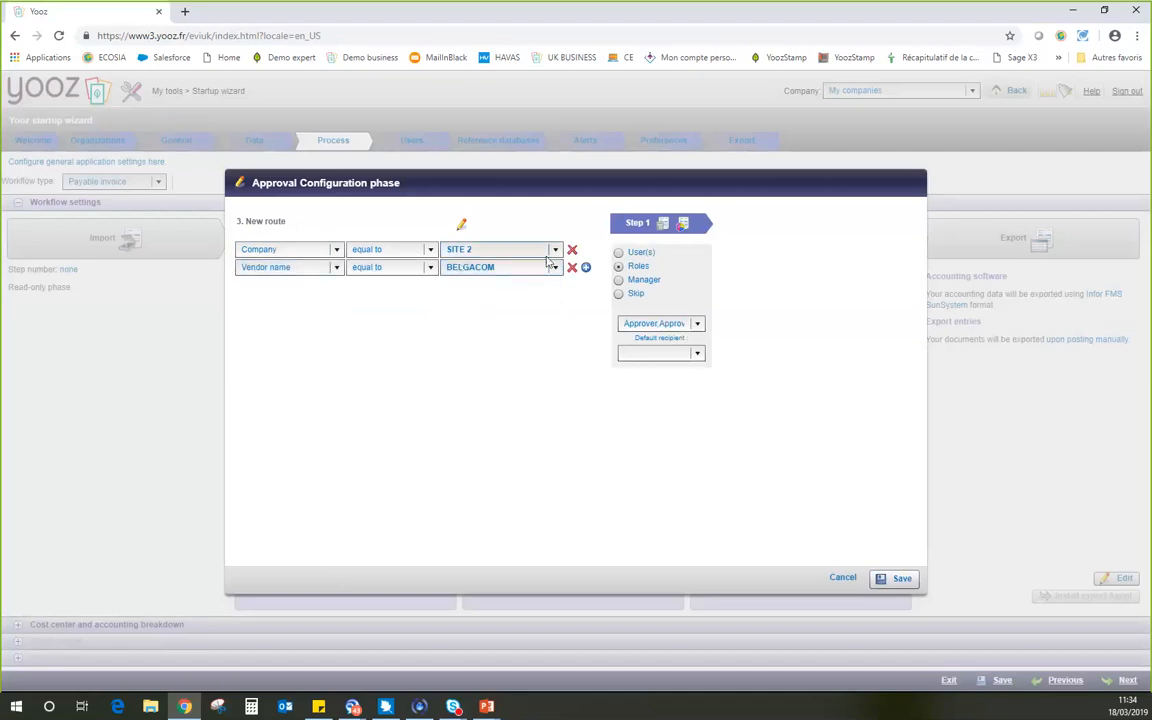
Add a third route condition requiring Amount (incl. tax) greater than or equal to 5000.
{"action": "left_click", "coordinate": [586, 267]}
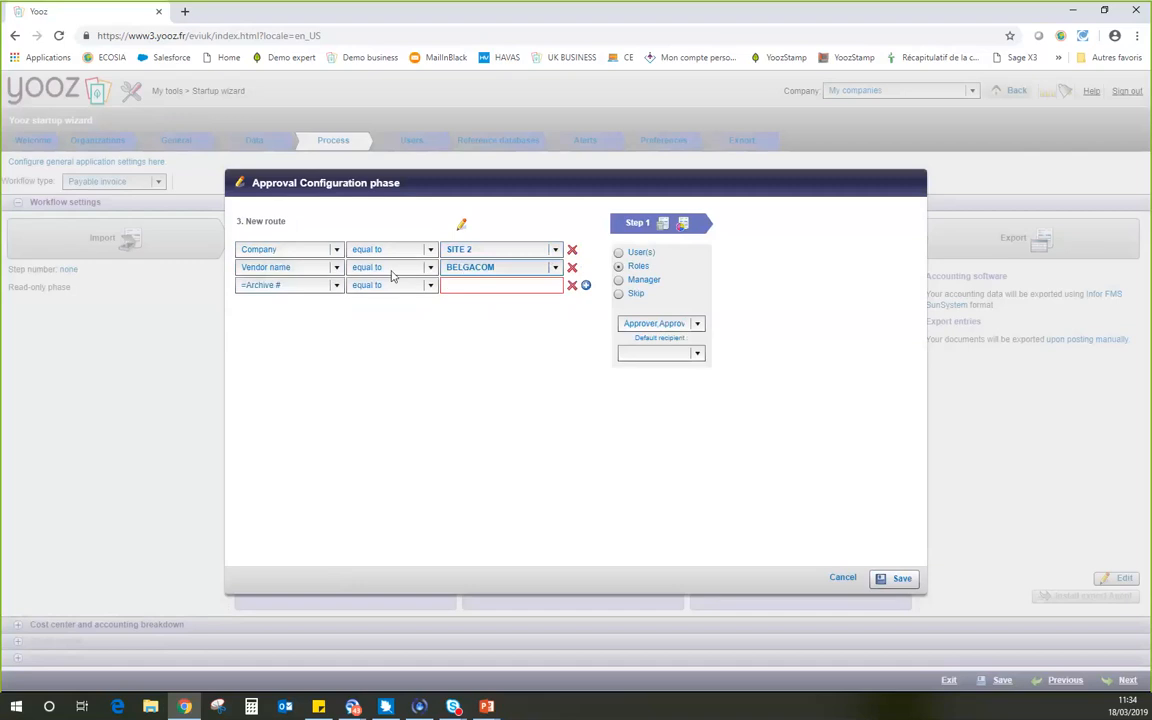
{"action": "left_click", "coordinate": [318, 287]}
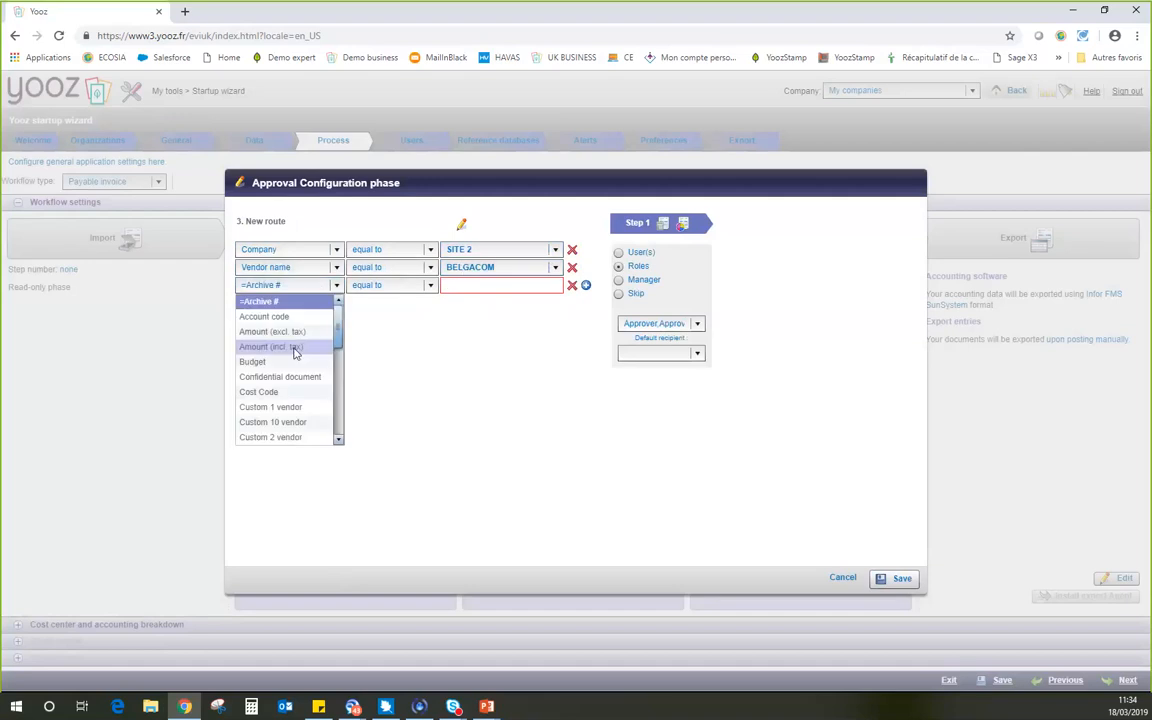
{"action": "left_click", "coordinate": [294, 347]}
{"action": "left_click", "coordinate": [429, 286]}
{"action": "left_click_drag", "start_coordinate": [432, 326], "coordinate": [432, 363]}
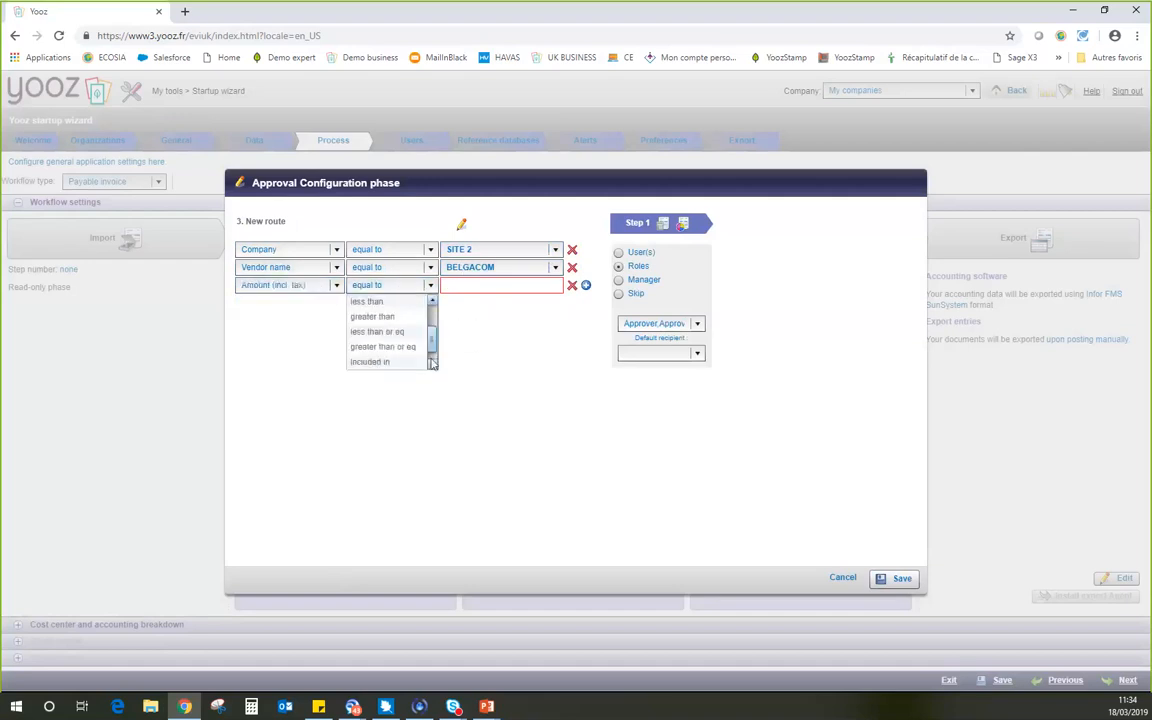
{"action": "scroll", "coordinate": [432, 363], "scroll_direction": "down", "scroll_amount": 1}
{"action": "left_click", "coordinate": [383, 332]}
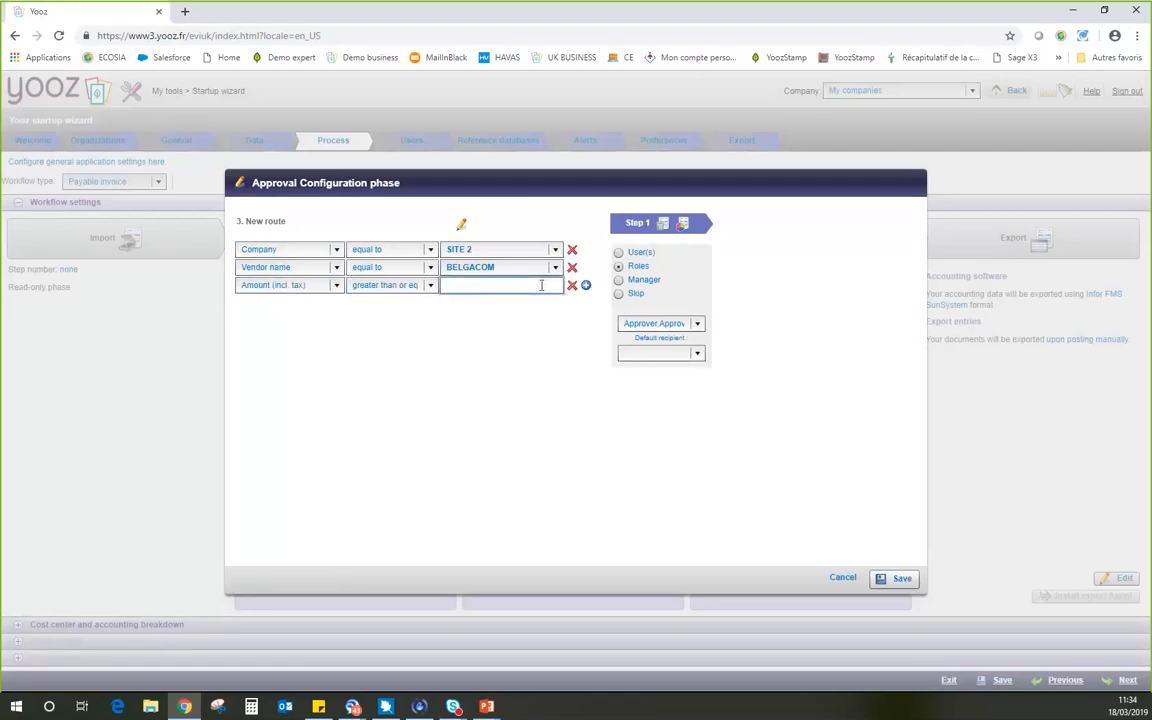
{"action": "type", "text": "5000"}
Assign step 1 of the new route to the second listed individual user, and discard the route without saving.
{"action": "left_click", "coordinate": [618, 252]}
{"action": "left_click", "coordinate": [645, 324]}
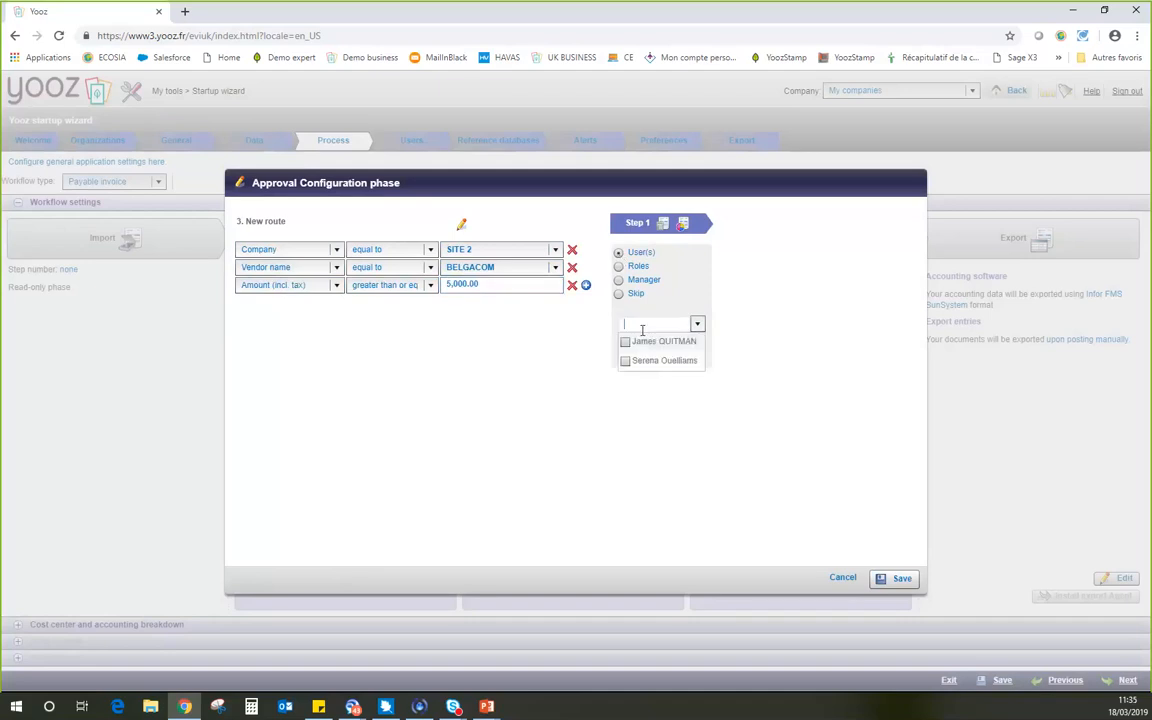
{"action": "left_click", "coordinate": [625, 362]}
{"action": "left_click", "coordinate": [617, 418]}
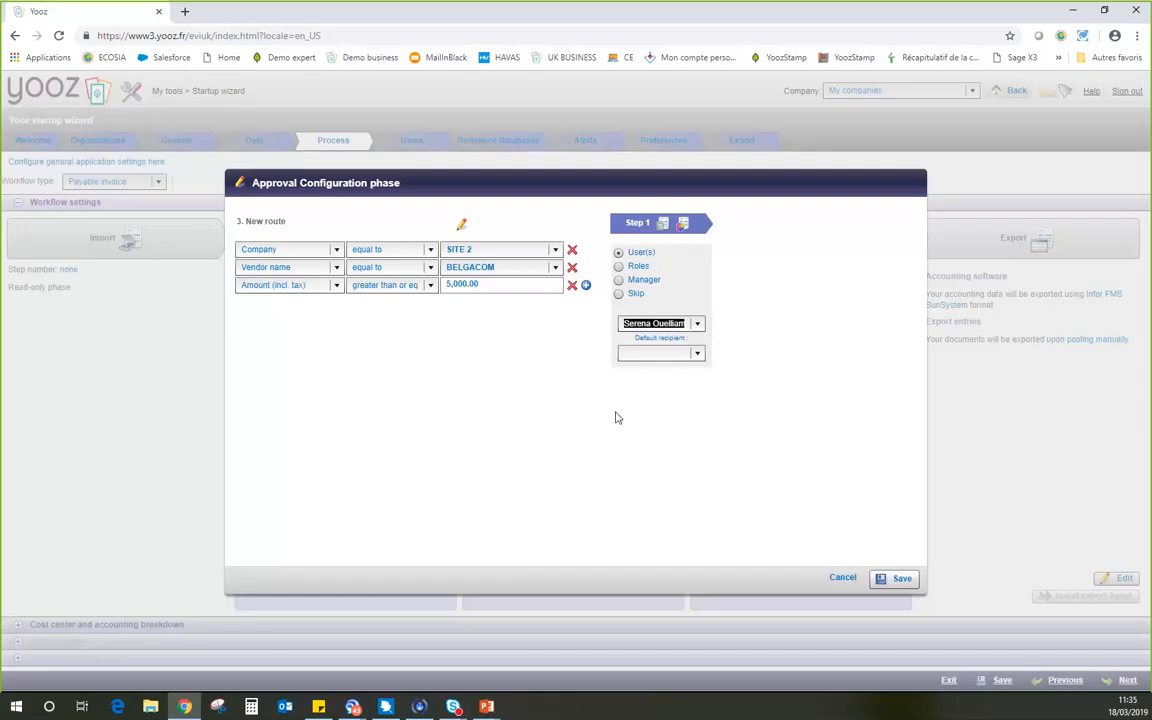
{"action": "left_click", "coordinate": [843, 578]}
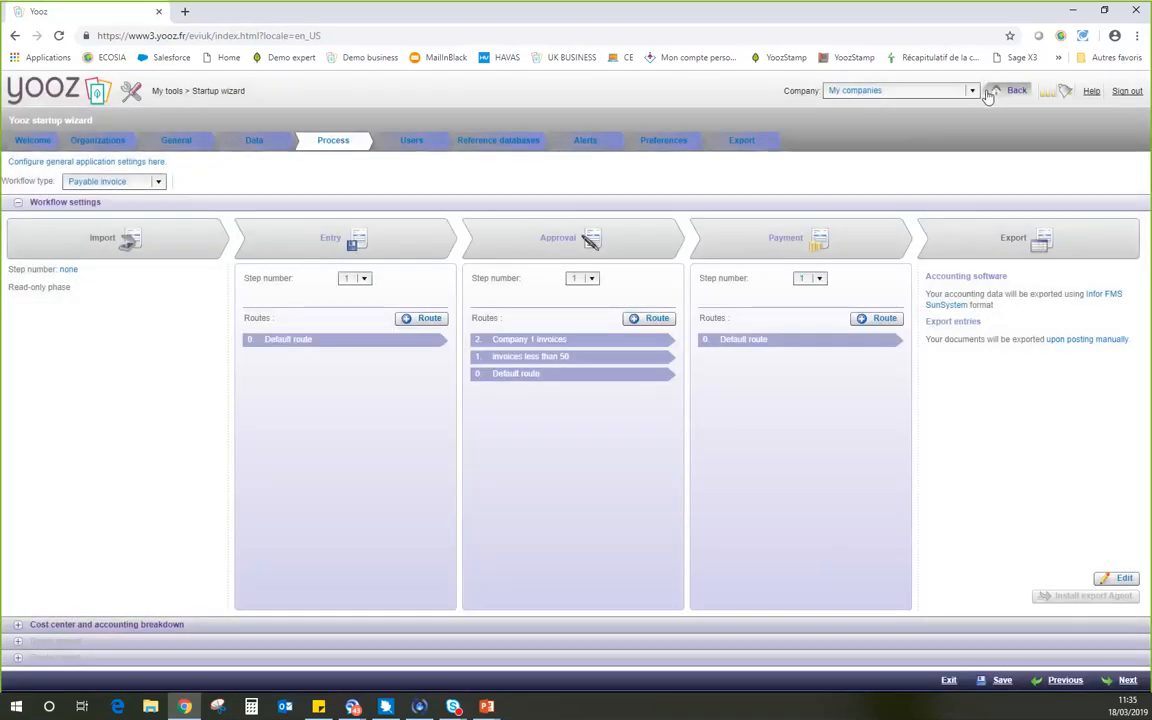
Return to the dashboard, review the startup wizard's Process settings once more, and go back to the dashboard.
{"action": "left_click", "coordinate": [998, 91]}
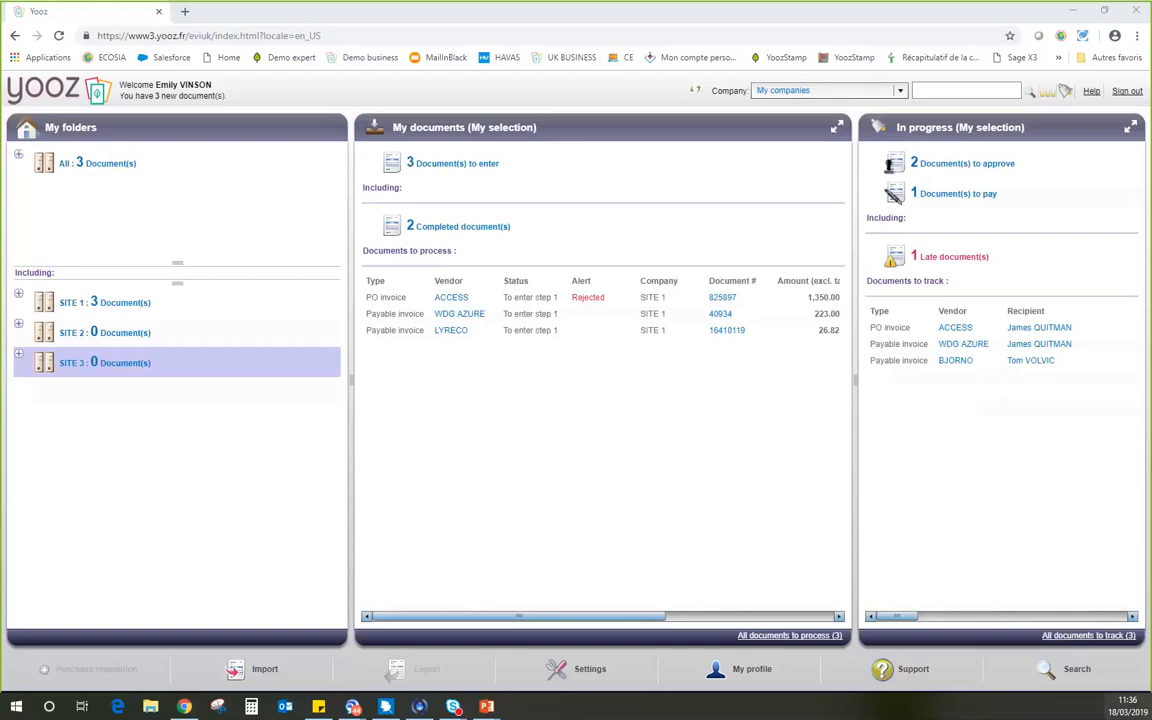
{"action": "left_click", "coordinate": [583, 672]}
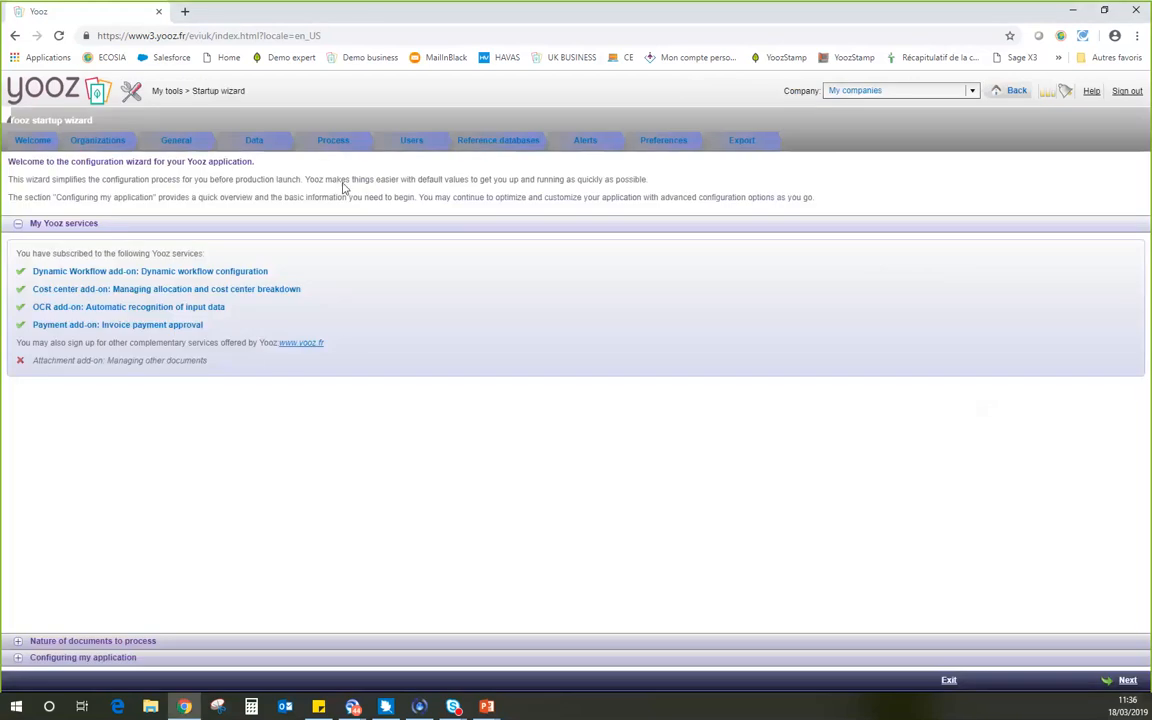
{"action": "left_click", "coordinate": [334, 142]}
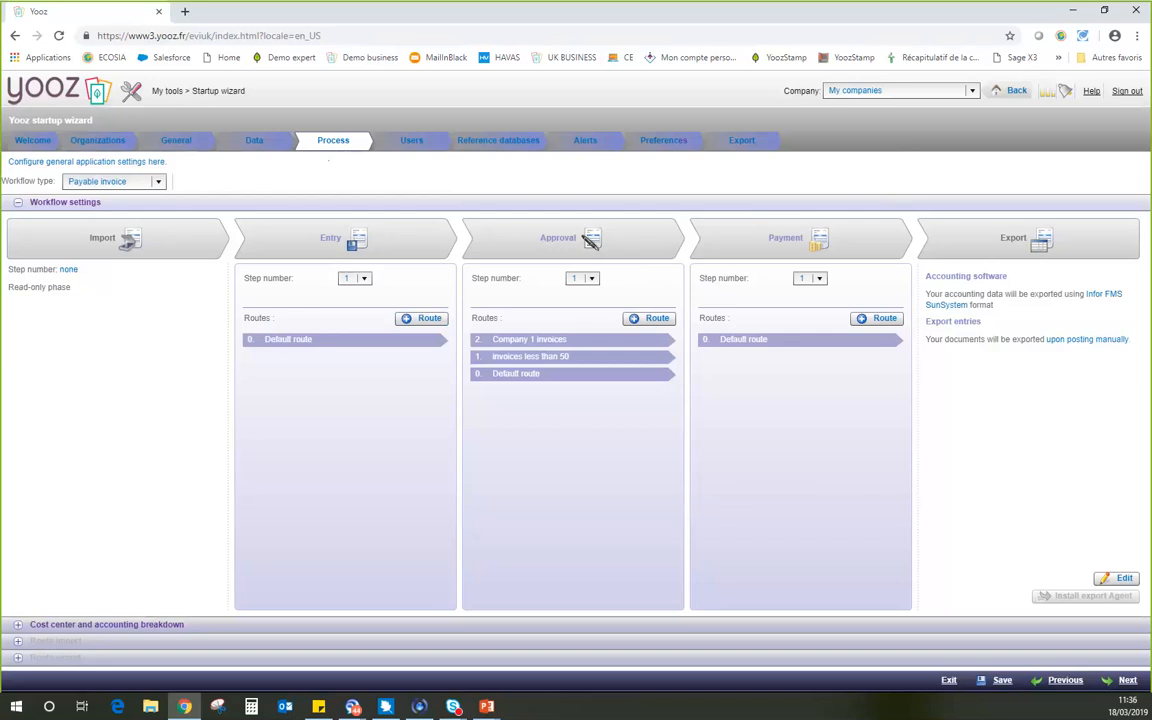
{"action": "left_click", "coordinate": [1012, 90]}
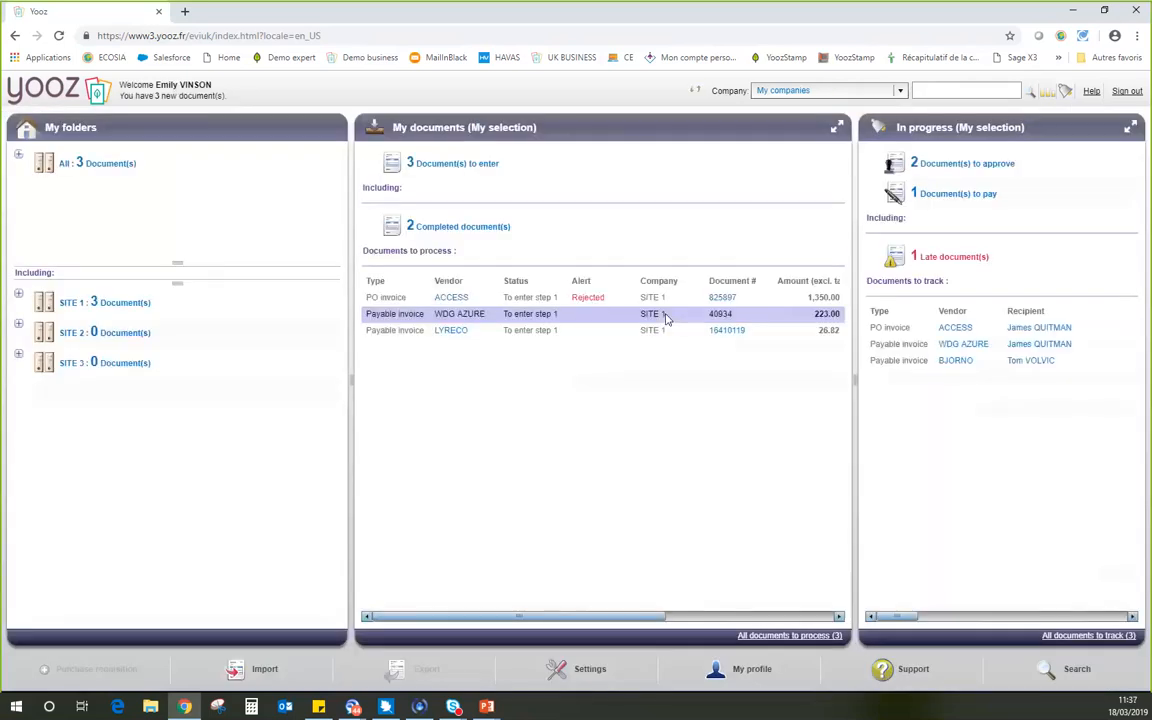